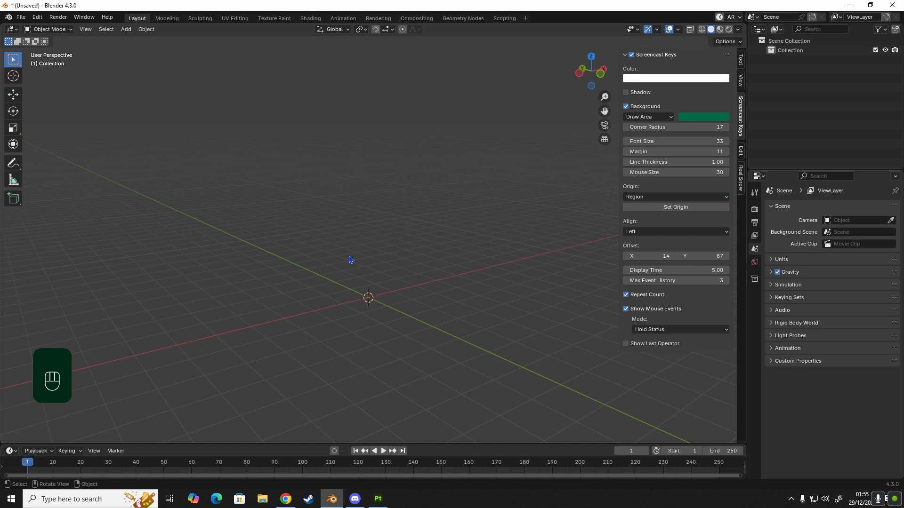
pyautogui.press('ctrl')
pyautogui.hotkey('ctrl', 'alt')
pyautogui.moveTo(24, 316); pyautogui.dragTo(107, 422)
pyautogui.press('f')
pyautogui.press('d')
pyautogui.press('d')
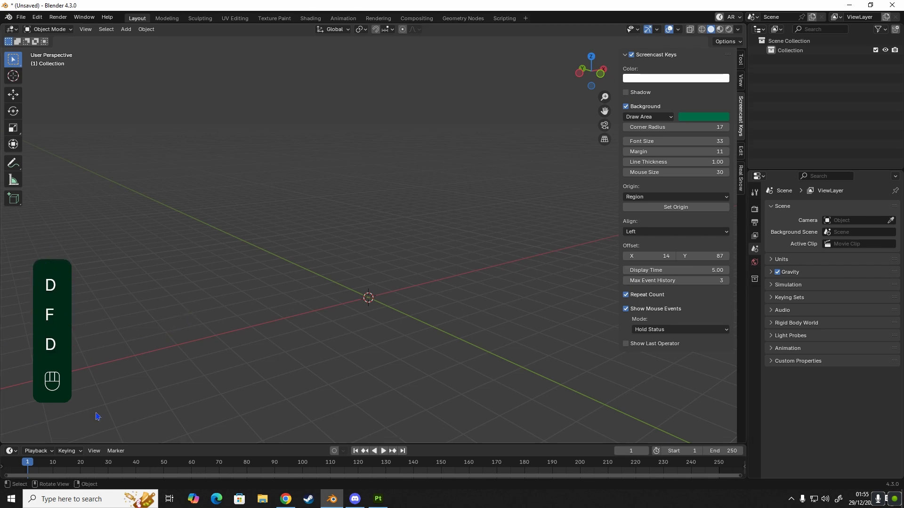
pyautogui.press('d')
pyautogui.press('d')
pyautogui.press('d')
pyautogui.press('d')
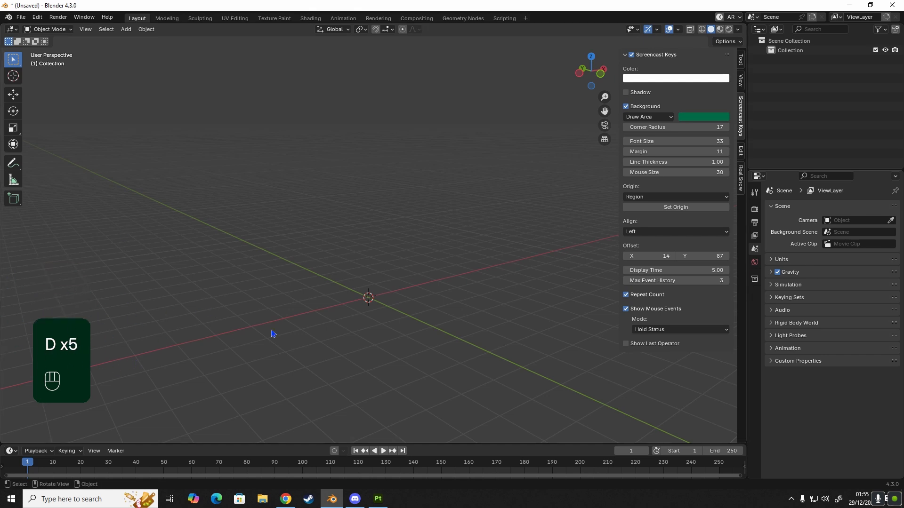
pyautogui.moveTo(285, 263); pyautogui.dragTo(394, 341)
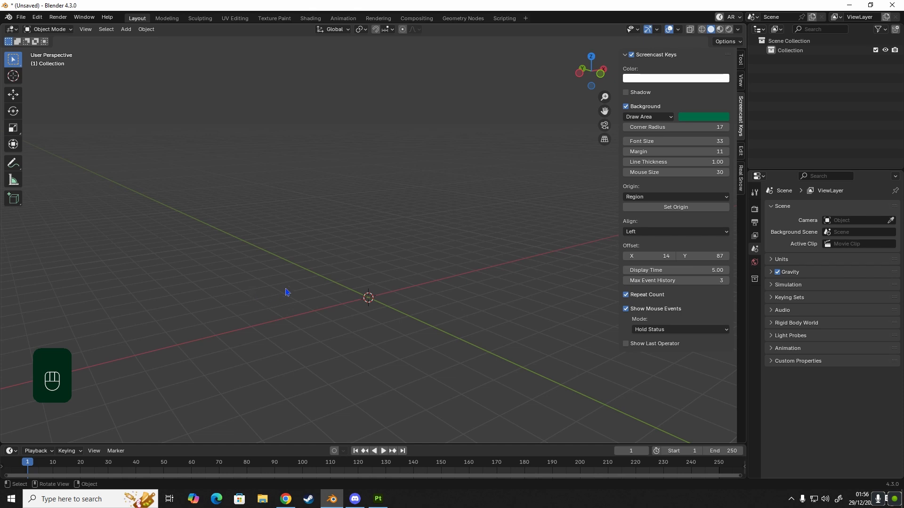
# - Hide the 3D viewport's sidebar
pyautogui.press('n')
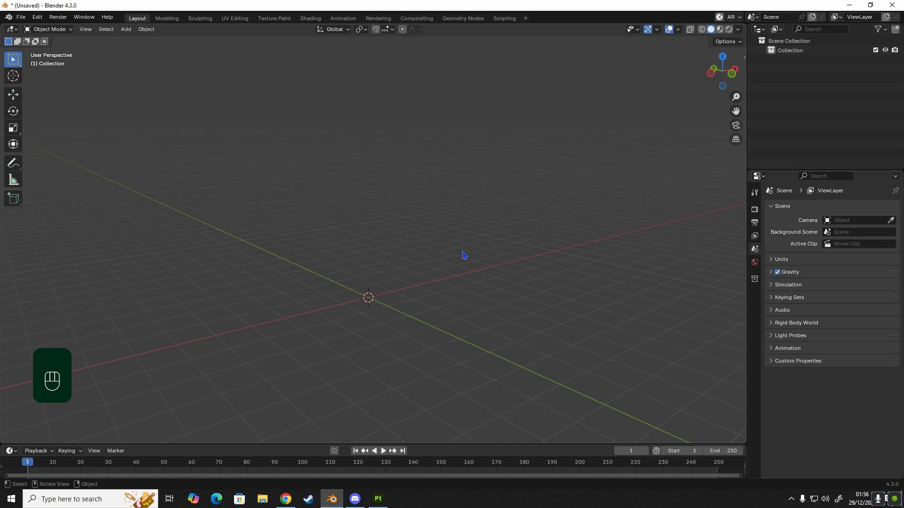
pyautogui.hotkey('ctrl', 'alt')
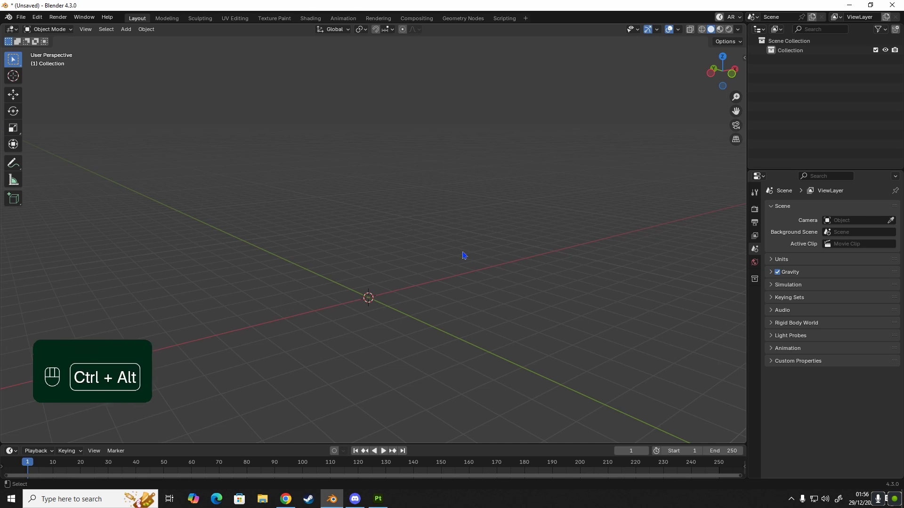
pyautogui.press('ctrl')
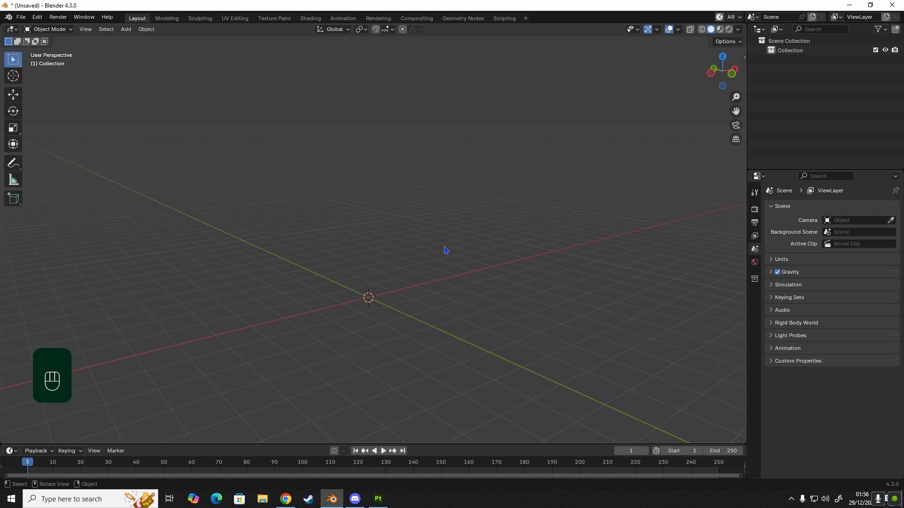
pyautogui.moveTo(452, 269); pyautogui.dragTo(500, 271, button='middle')
pyautogui.press('KP_1')
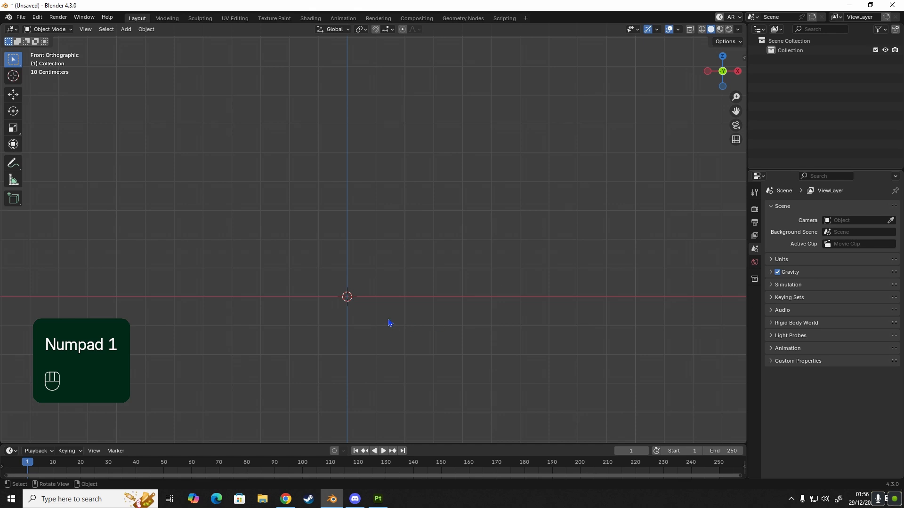
pyautogui.keyDown('shift'); pyautogui.moveTo(390, 320); pyautogui.dragTo(407, 300, button='middle'); pyautogui.keyUp('shift')
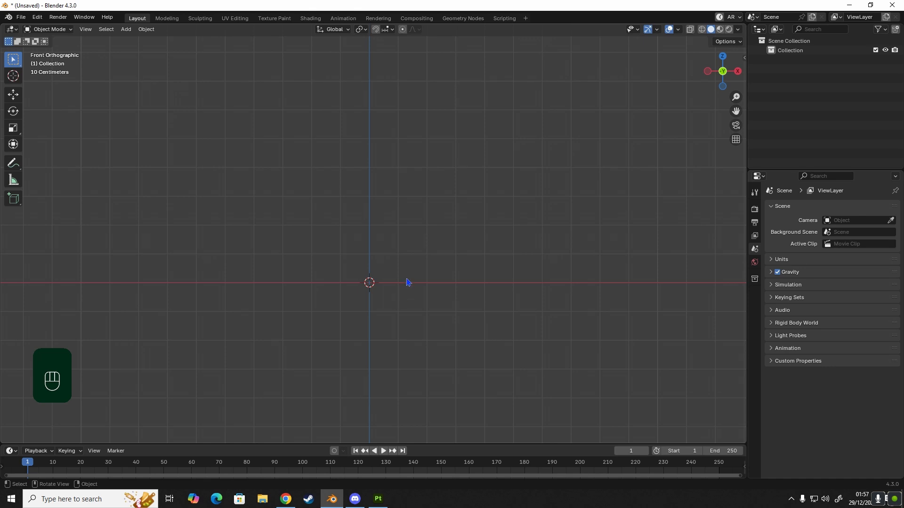
pyautogui.moveTo(409, 282); pyautogui.dragTo(378, 310, button='middle')
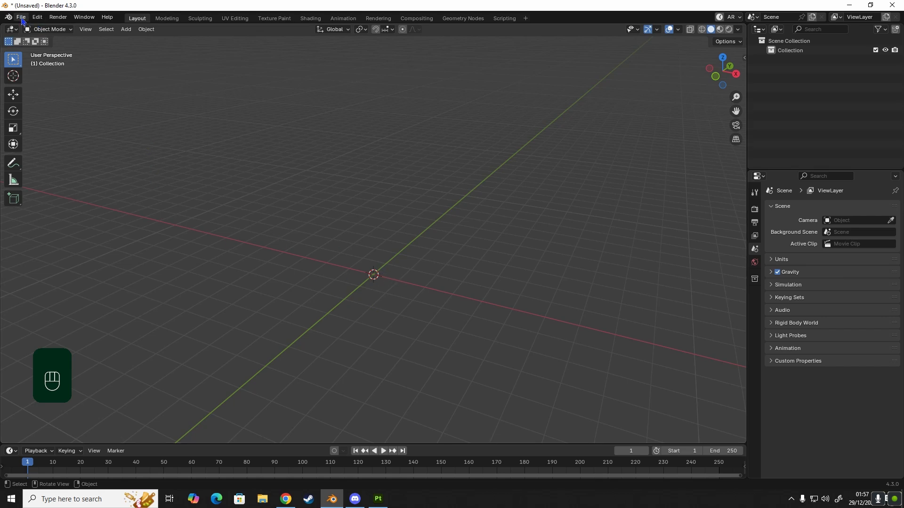
# - Look up the Rigify add-on in the preferences to check whether it is enabled, and close the preferences
pyautogui.click(37, 17)
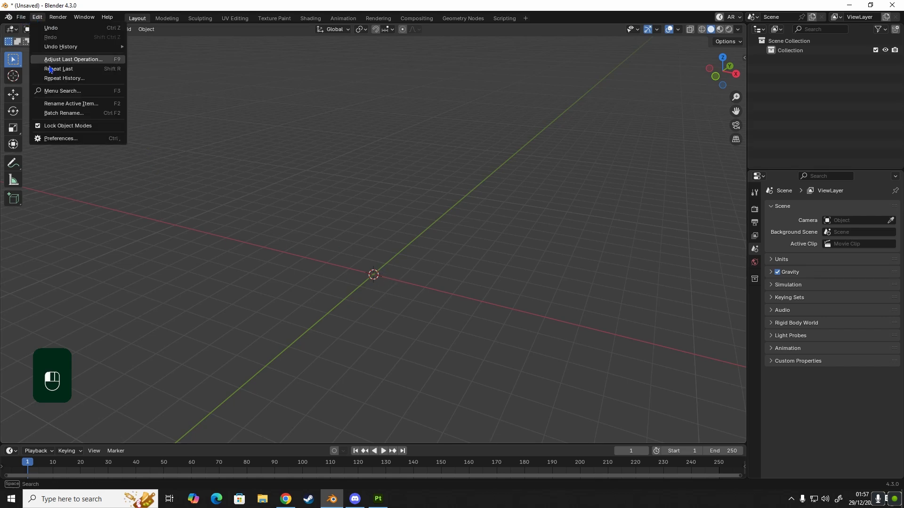
pyautogui.click(60, 138)
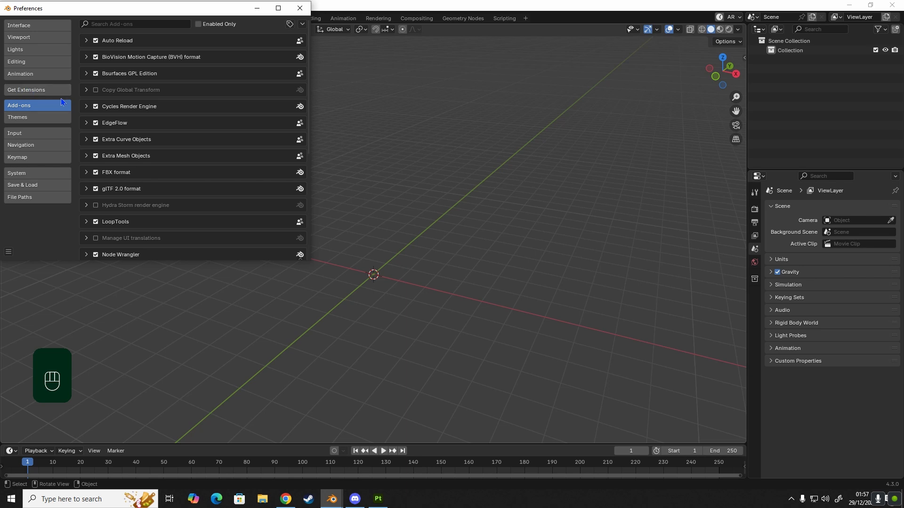
pyautogui.click(135, 23)
pyautogui.write('rigi')
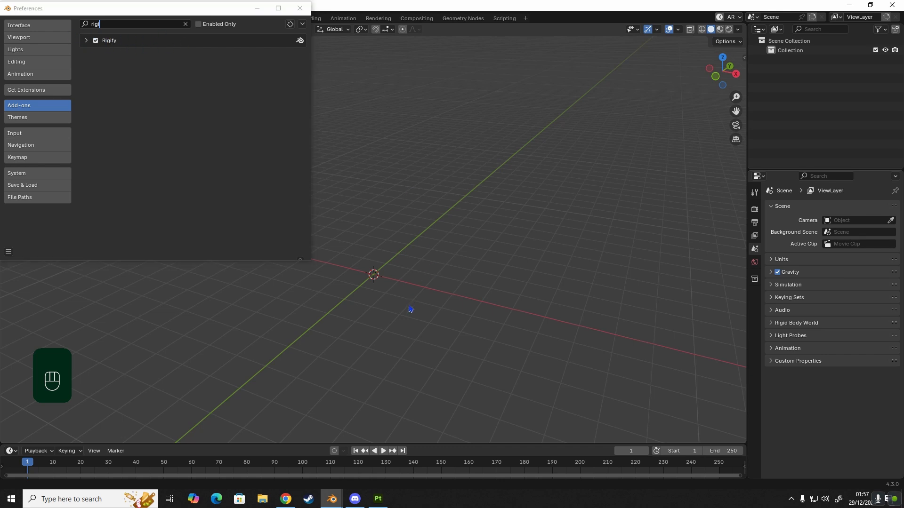
pyautogui.click(300, 8)
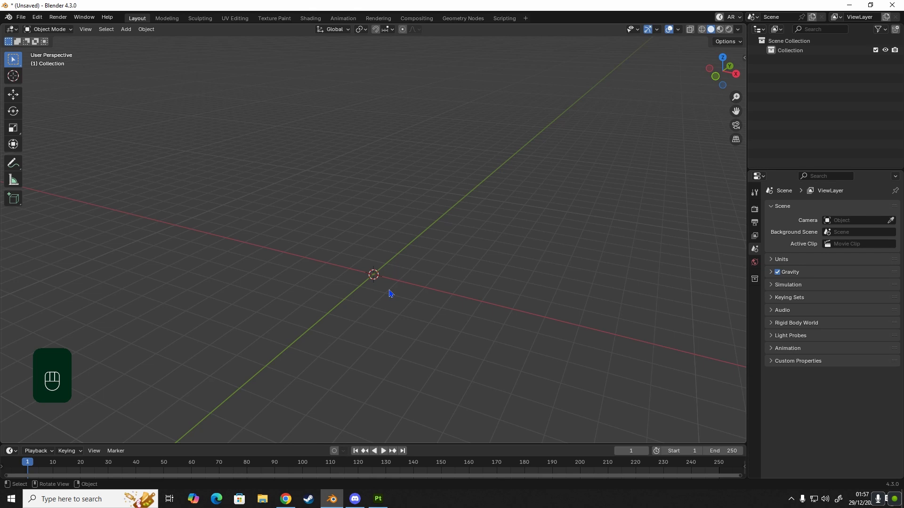
# - Add a Rigify human meta-rig at the world origin, working in the front orthographic view
pyautogui.press('KP_1')
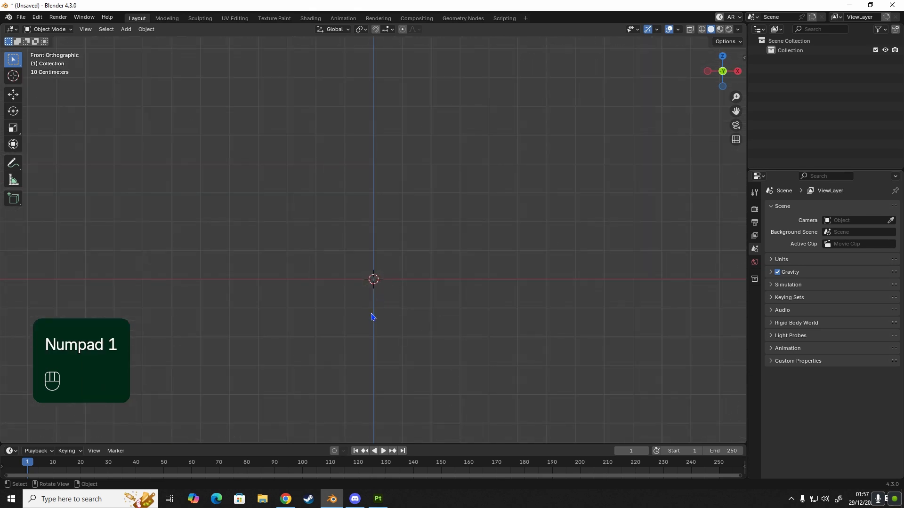
pyautogui.hotkey('shift', 'a')
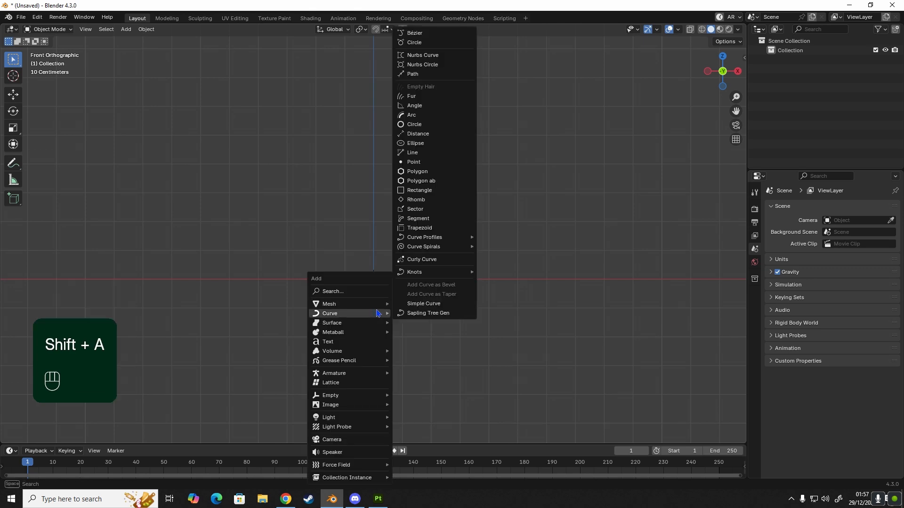
pyautogui.moveTo(352, 375)
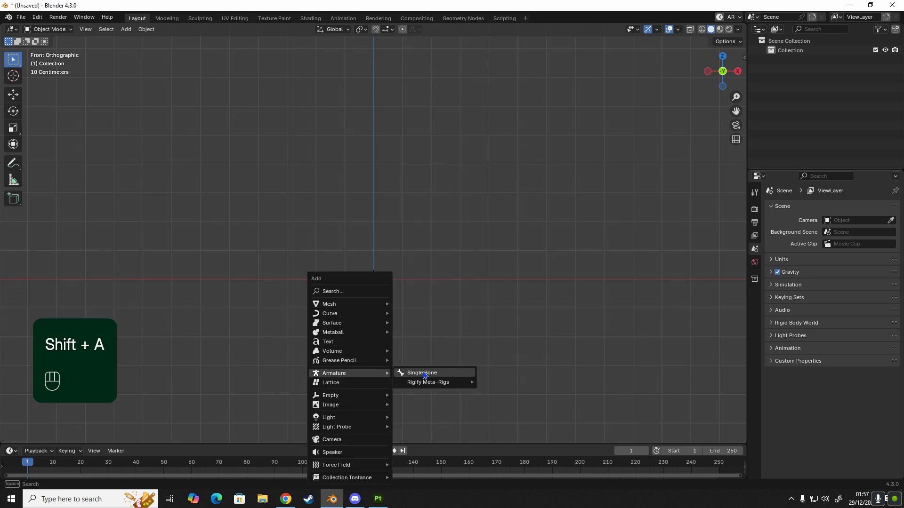
pyautogui.moveTo(437, 383)
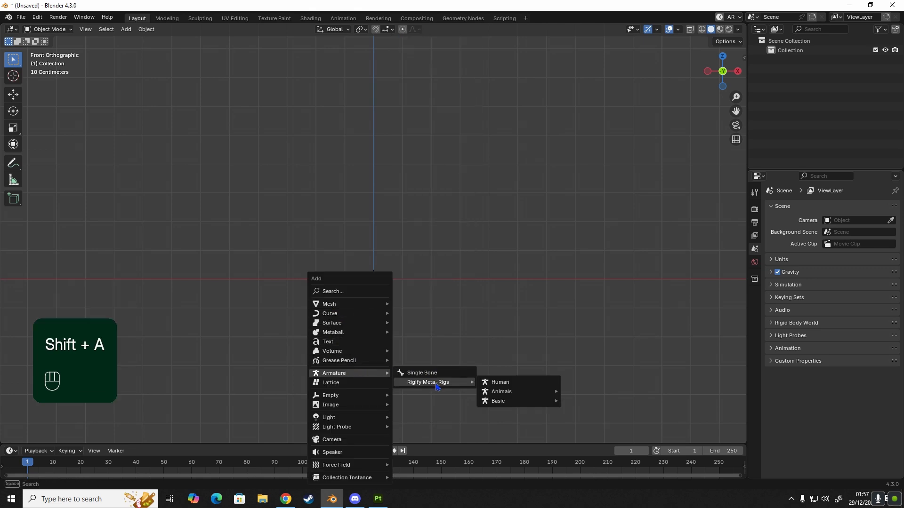
pyautogui.click(514, 384)
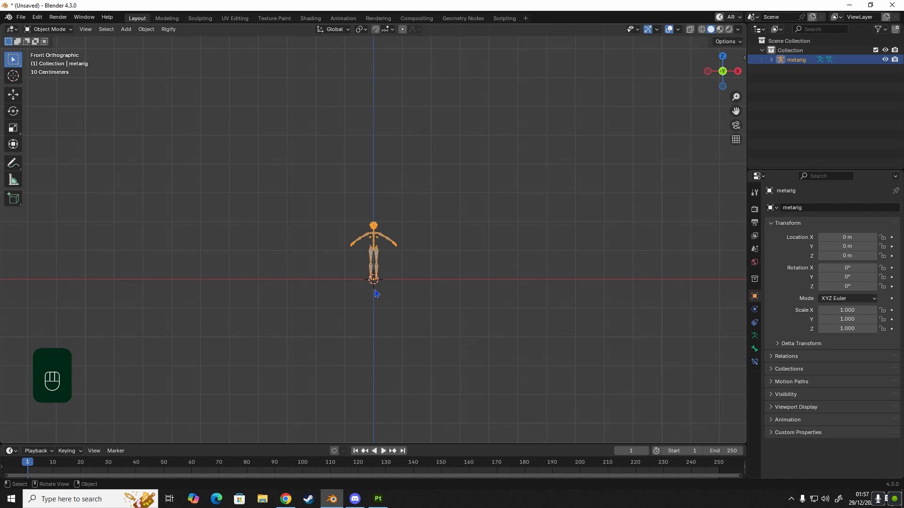
pyautogui.scroll(10, 380, 285)
pyautogui.scroll(5, 419, 290)
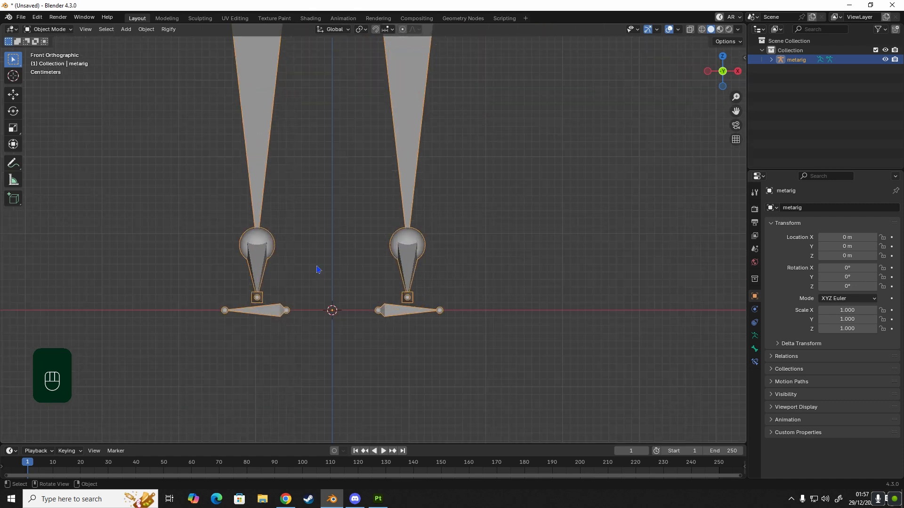
pyautogui.scroll(-5, 337, 254)
pyautogui.scroll(-6, 337, 254)
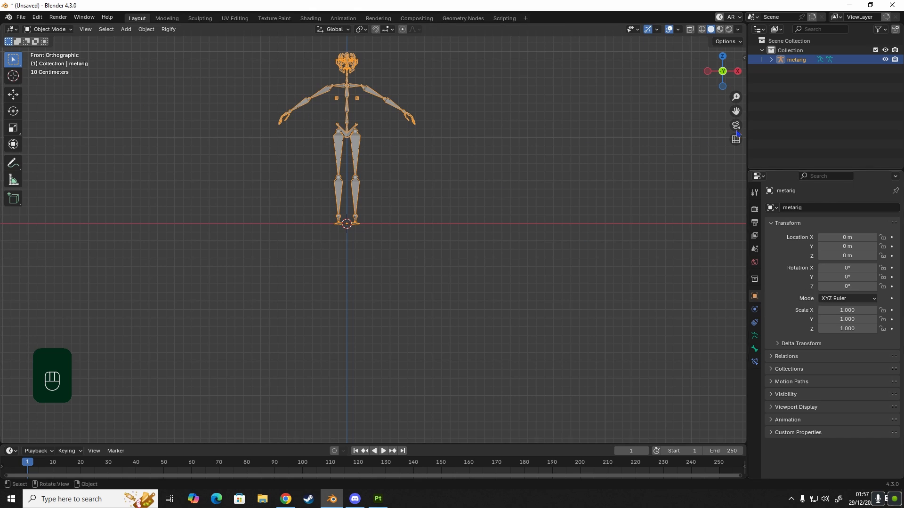
pyautogui.click(747, 59)
pyautogui.click(744, 57)
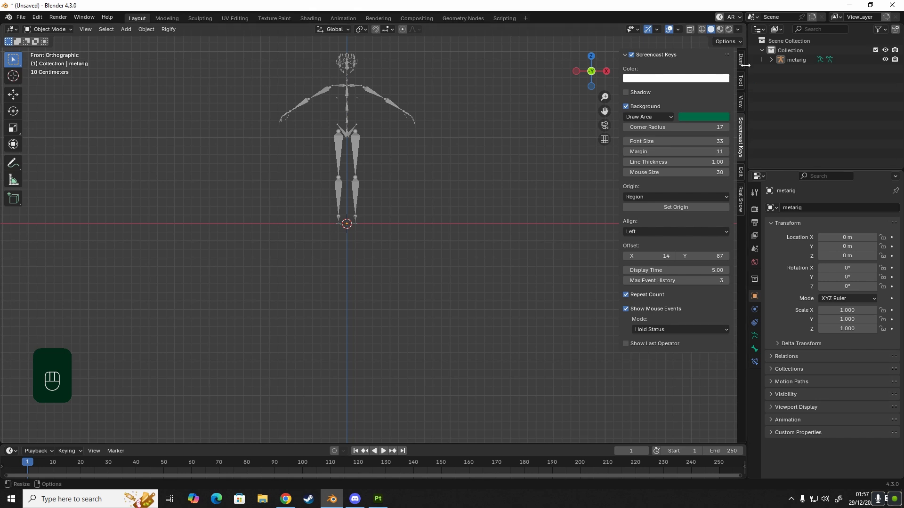
pyautogui.press('n')
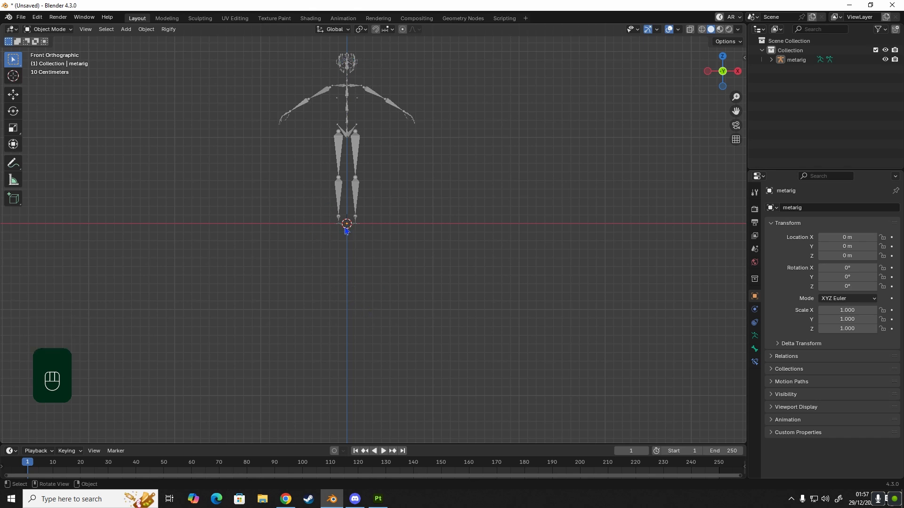
# - Add a mesh circle at the world origin, between the meta-rig's feet
pyautogui.scroll(8, 357, 236)
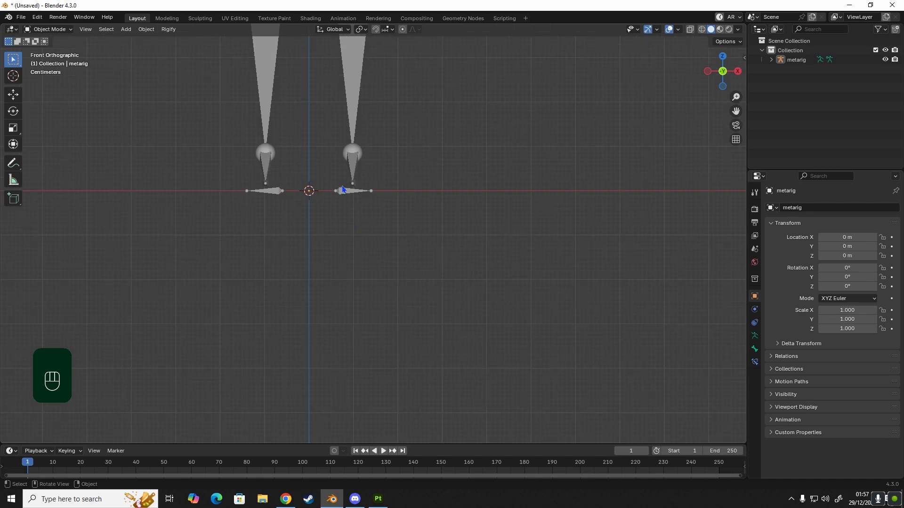
pyautogui.scroll(-3, 342, 190)
pyautogui.keyDown('shift'); pyautogui.moveTo(347, 137); pyautogui.dragTo(361, 208, button='middle'); pyautogui.keyUp('shift')
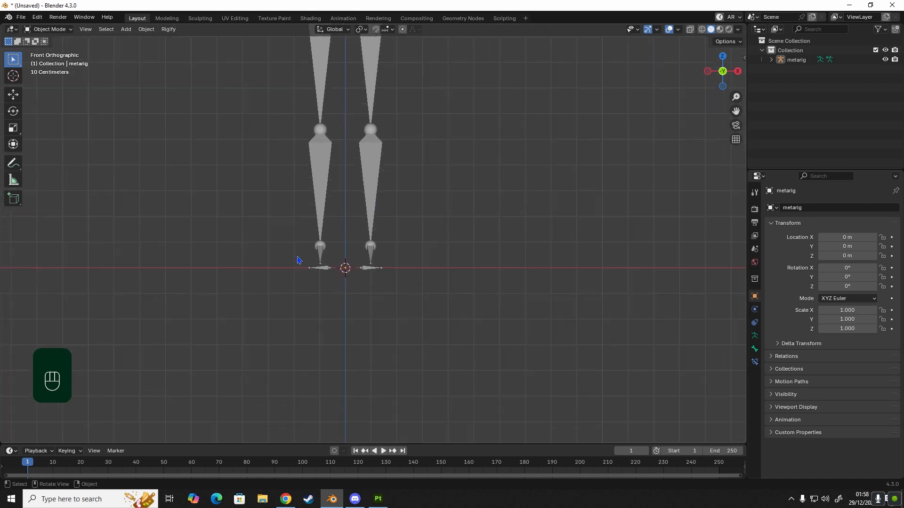
pyautogui.scroll(5, 330, 271)
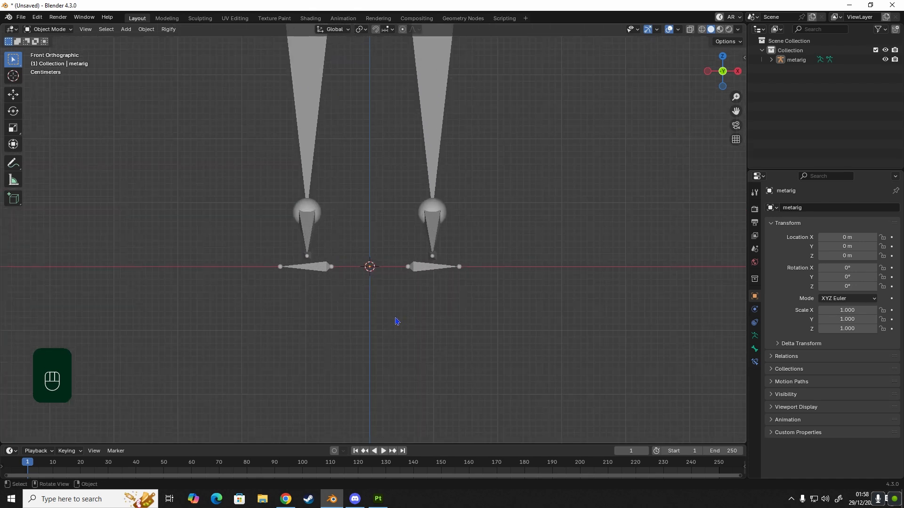
pyautogui.hotkey('shift', 'a')
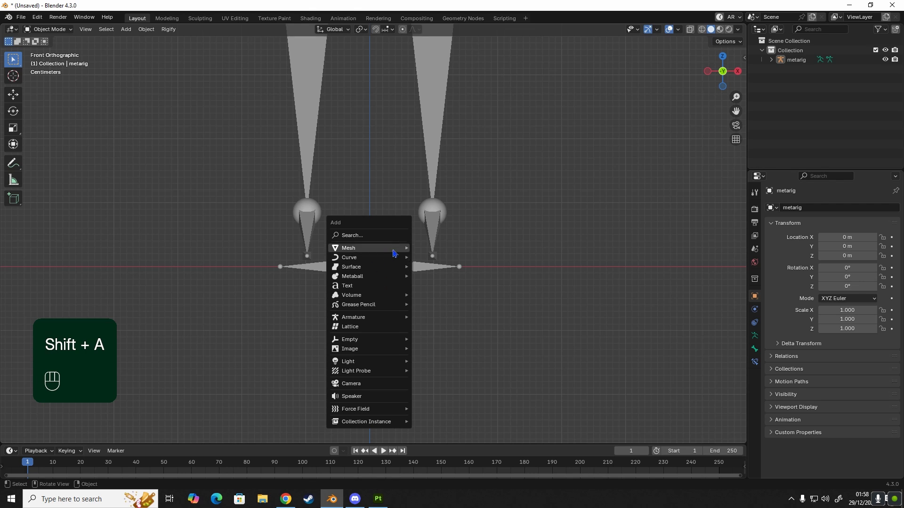
pyautogui.moveTo(407, 252)
pyautogui.click(459, 268)
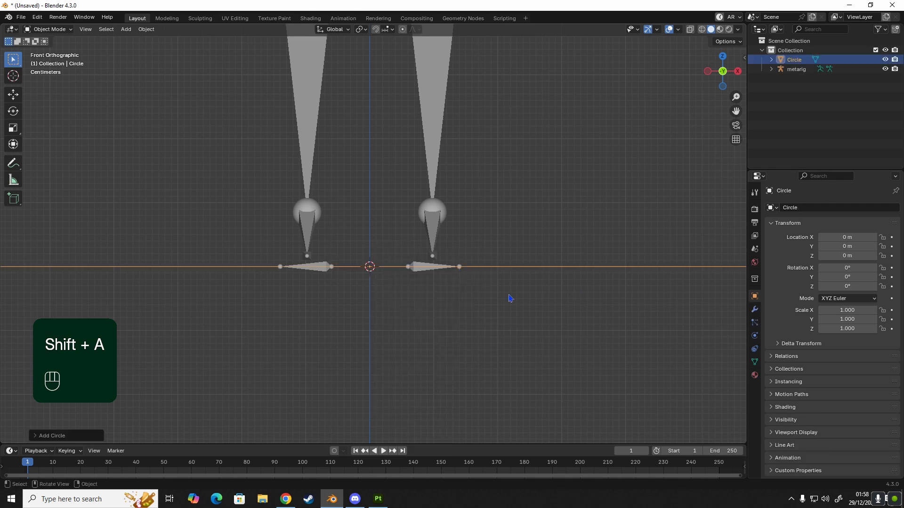
# - Scale the circle uniformly down to about 0.049 so it fits between the meta-rig's feet in front view
pyautogui.moveTo(442, 285); pyautogui.dragTo(400, 335, button='middle')
pyautogui.press('KP_7')
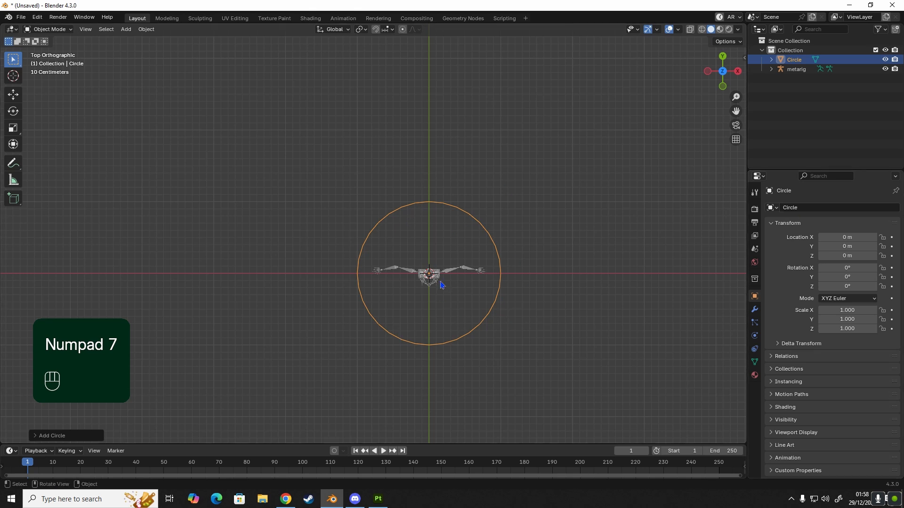
pyautogui.press('KP_1')
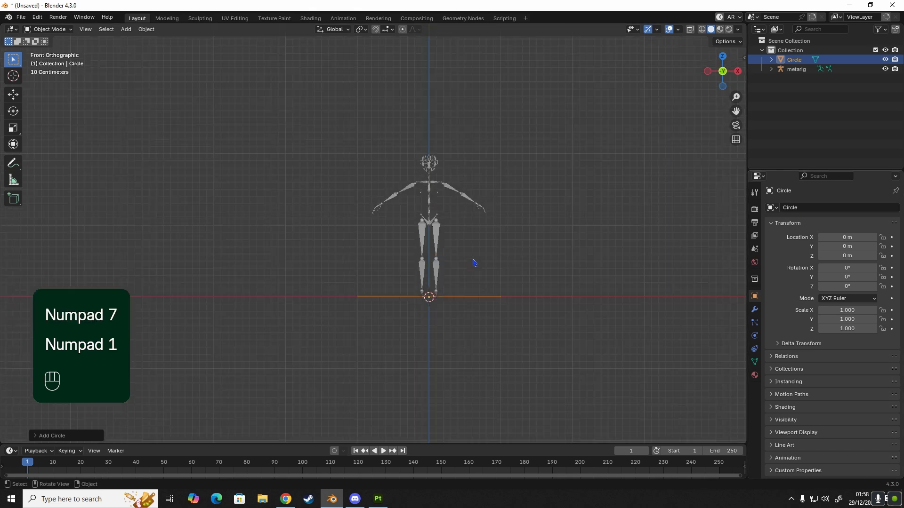
pyautogui.scroll(5, 428, 311)
pyautogui.scroll(1, 429, 312)
pyautogui.keyDown('shift'); pyautogui.moveTo(622, 355); pyautogui.dragTo(452, 298, button='middle'); pyautogui.keyUp('shift')
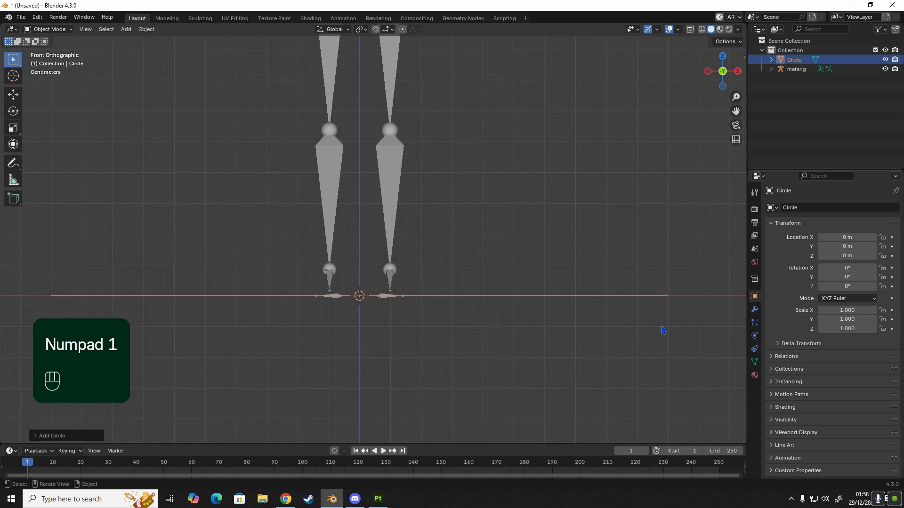
pyautogui.press('s')
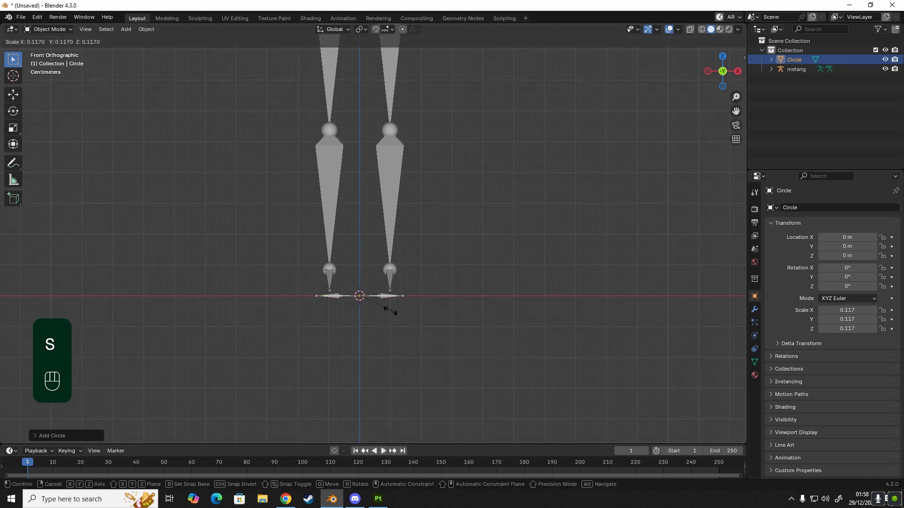
pyautogui.click(358, 311)
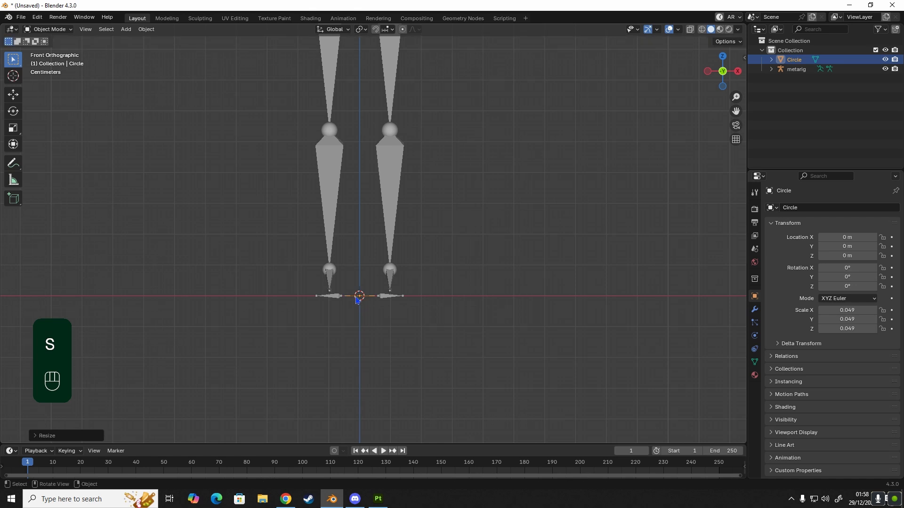
# - Extrude the whole circle about 0.1 m upward along Z in Edit Mode to form an open cylinder
pyautogui.scroll(10, 360, 301)
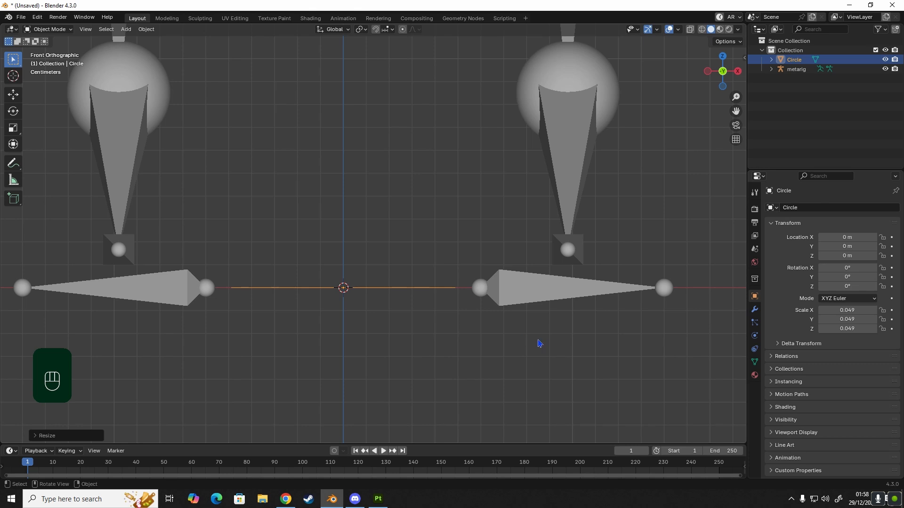
pyautogui.hotkey('ctrl', 'alt')
pyautogui.press('ctrl')
pyautogui.hotkey('ctrl', 'alt')
pyautogui.press('Tab')
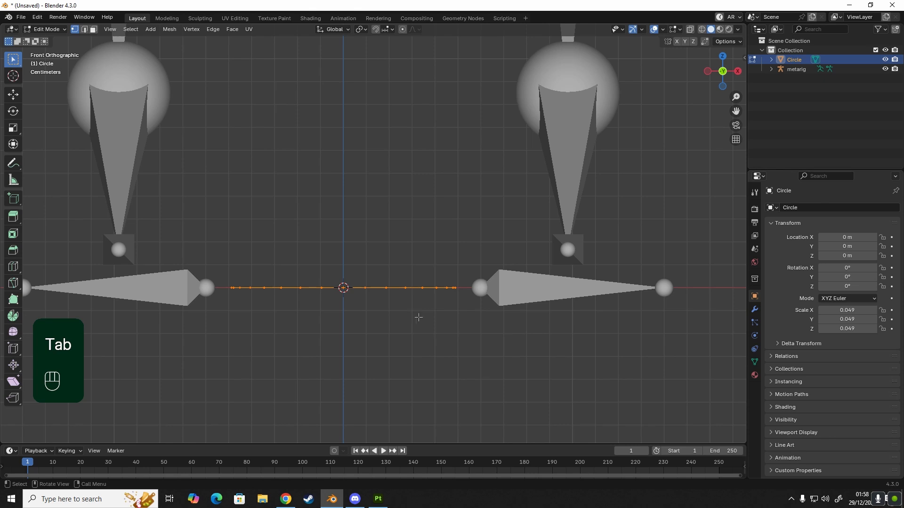
pyautogui.press('e')
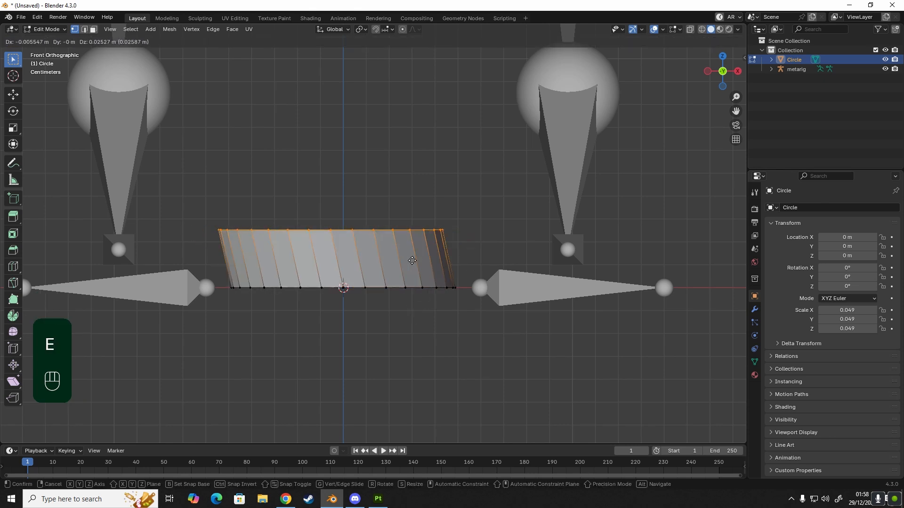
pyautogui.press('z')
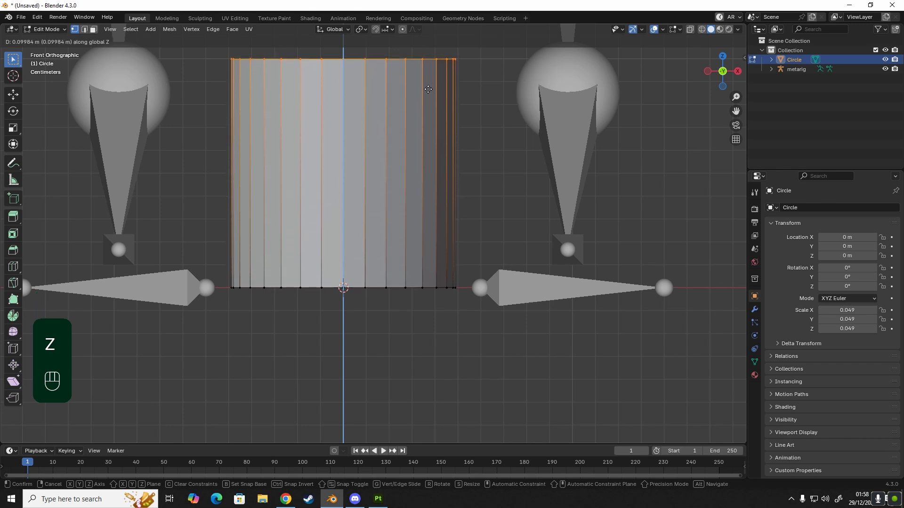
pyautogui.click(427, 89)
# - Scale the cylinder's bottom edge loop down so the walls taper inward toward the ground
pyautogui.scroll(-5, 427, 89)
pyautogui.keyDown('shift'); pyautogui.moveTo(411, 261); pyautogui.dragTo(346, 348, button='middle'); pyautogui.keyUp('shift')
pyautogui.scroll(1, 344, 335)
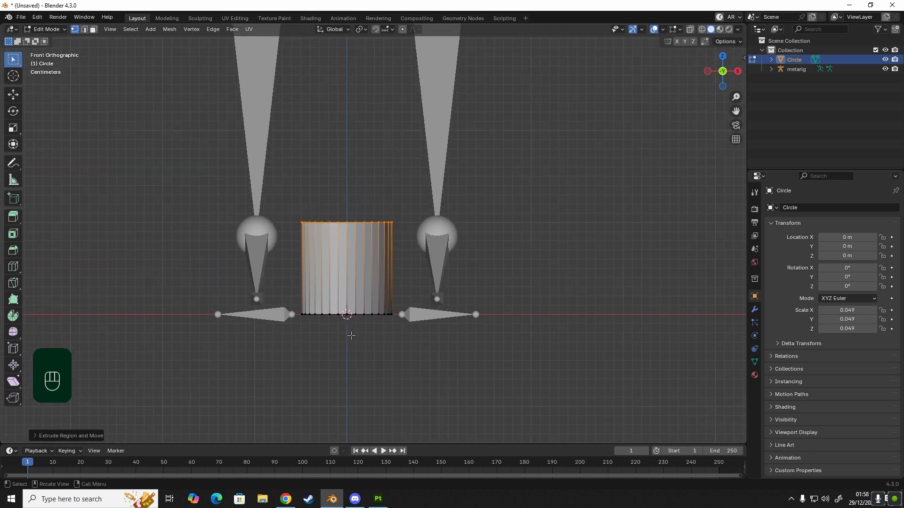
pyautogui.press('2')
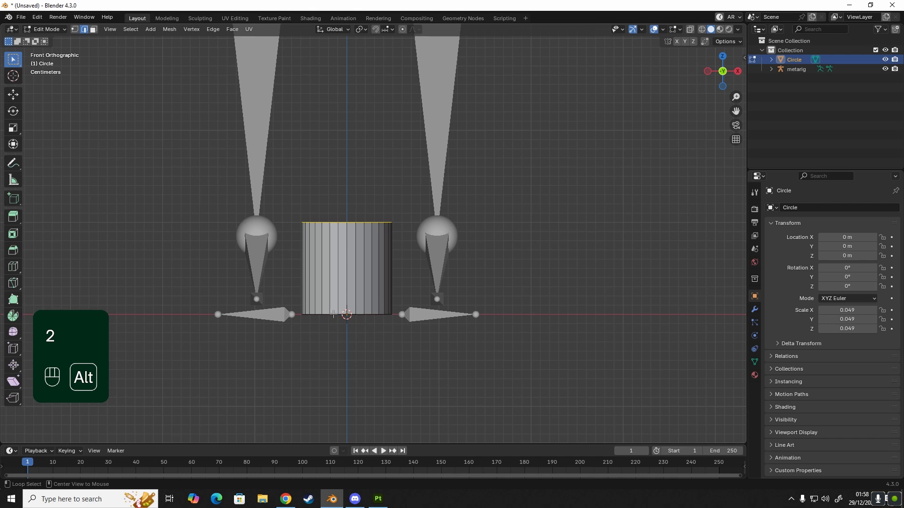
pyautogui.keyDown('alt'); pyautogui.click(333, 314); pyautogui.keyUp('alt')
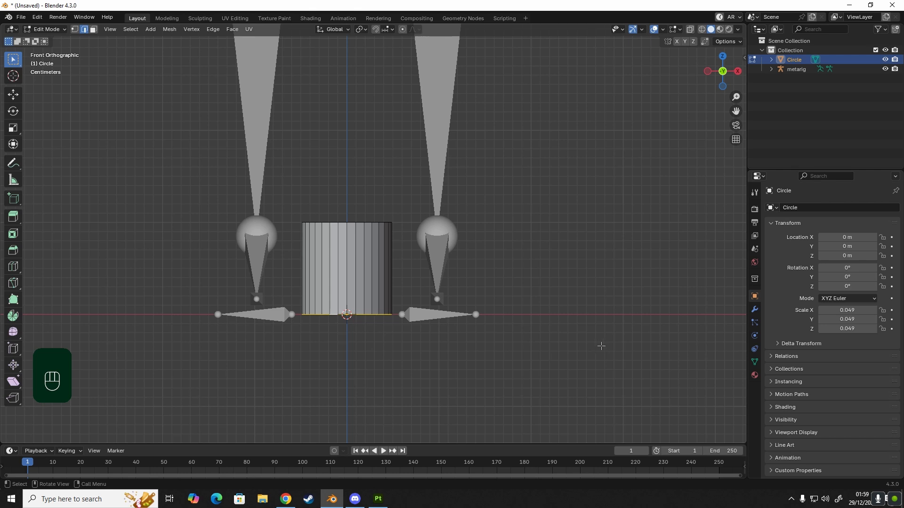
pyautogui.press('s')
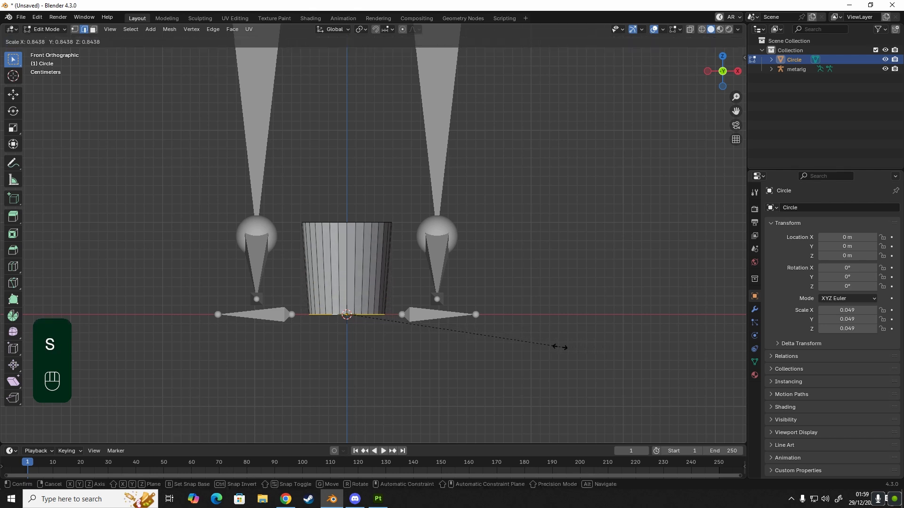
pyautogui.click(526, 352)
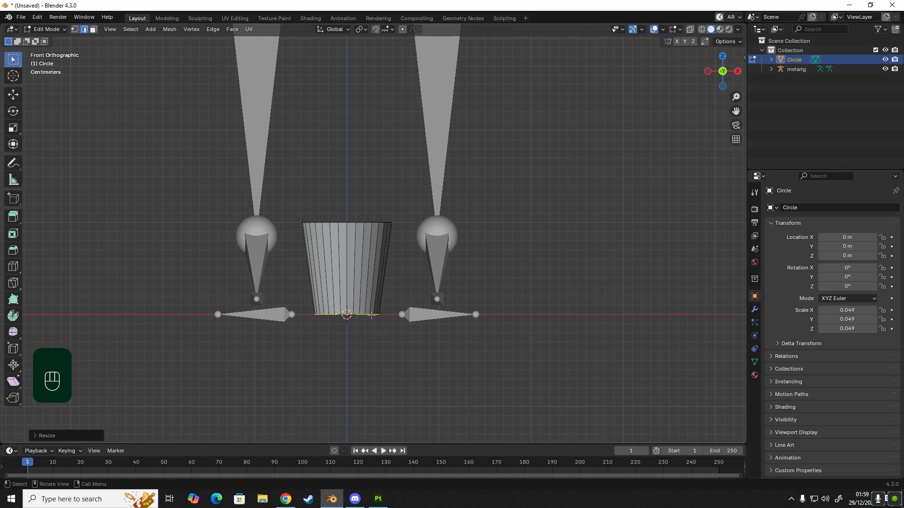
# - Compare the tapered mesh with the meta-rig, and shrink its bottom edge loop slightly further in front view
pyautogui.moveTo(372, 315); pyautogui.dragTo(25, 302, button='middle')
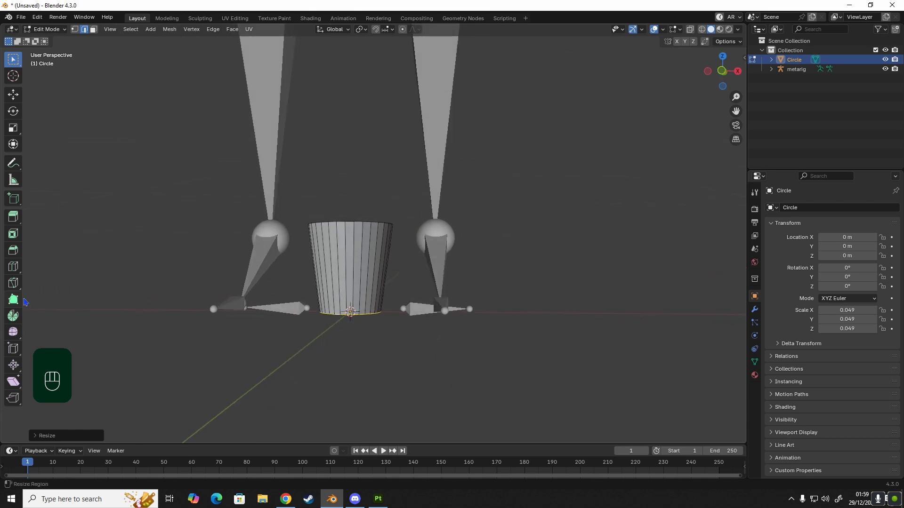
pyautogui.scroll(-8, 460, 258)
pyautogui.keyDown('shift'); pyautogui.moveTo(460, 258); pyautogui.dragTo(371, 401, button='middle'); pyautogui.keyUp('shift')
pyautogui.moveTo(390, 329); pyautogui.dragTo(381, 242, button='middle')
pyautogui.moveTo(389, 168); pyautogui.dragTo(460, 119, button='middle')
pyautogui.scroll(8, 460, 127)
pyautogui.moveTo(350, 307); pyautogui.dragTo(390, 256, button='middle')
pyautogui.scroll(1, 395, 287)
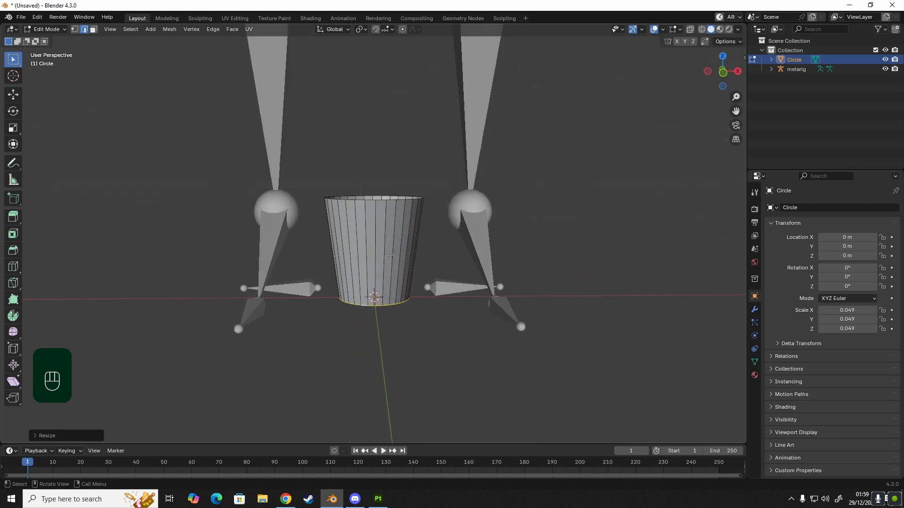
pyautogui.press('KP_1')
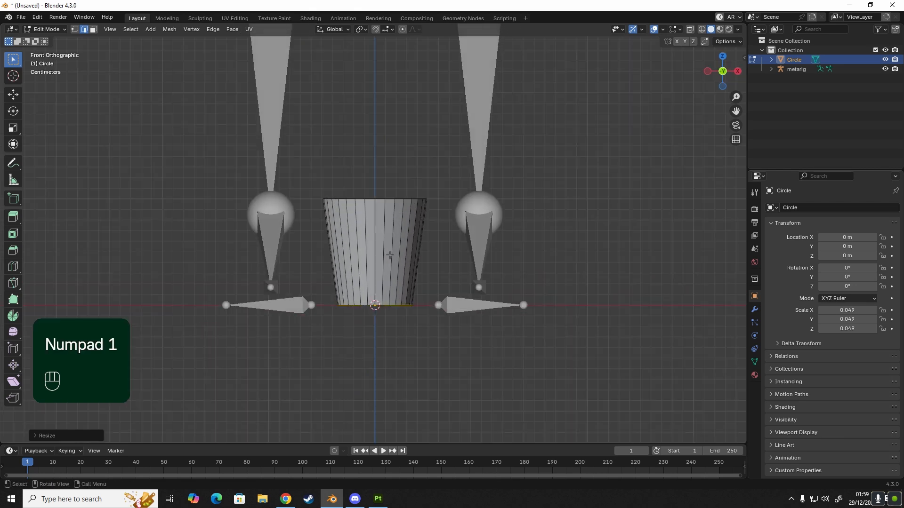
pyautogui.press('s')
pyautogui.click(438, 297)
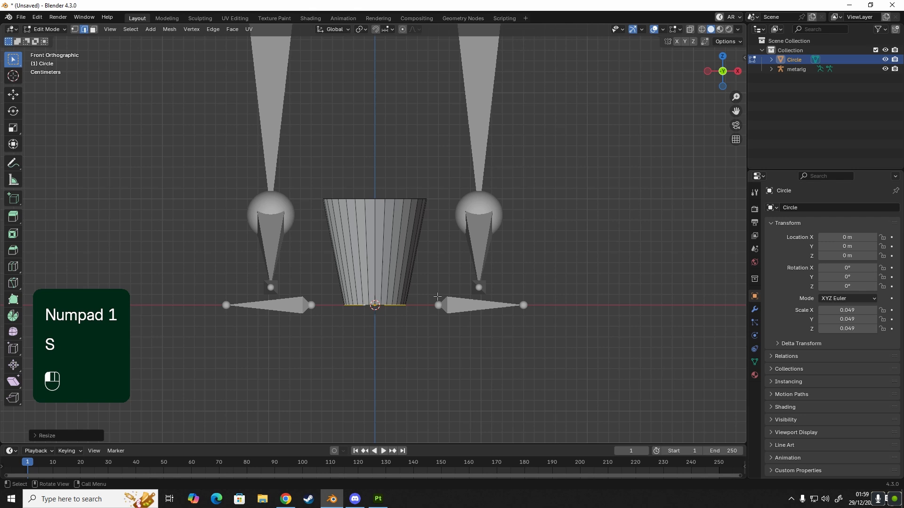
# - Scale the cup's top edge loop down slightly and lower it about 0.01 m along Z
pyautogui.keyDown('alt'); pyautogui.click(393, 202); pyautogui.keyUp('alt')
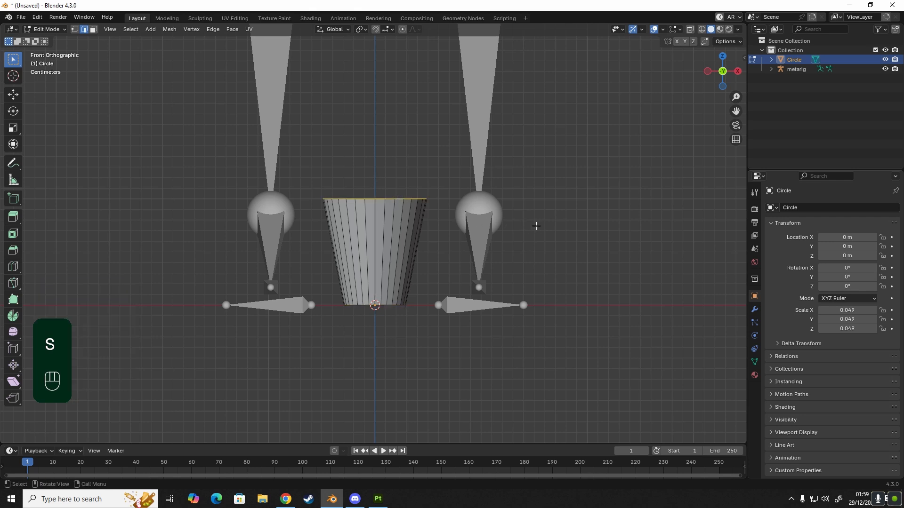
pyautogui.press('s')
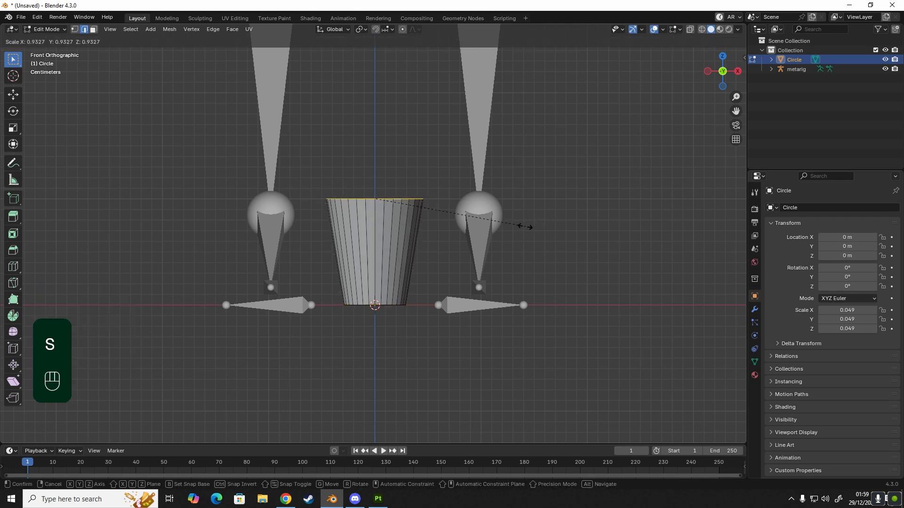
pyautogui.click(514, 227)
pyautogui.press('g')
pyautogui.press('z')
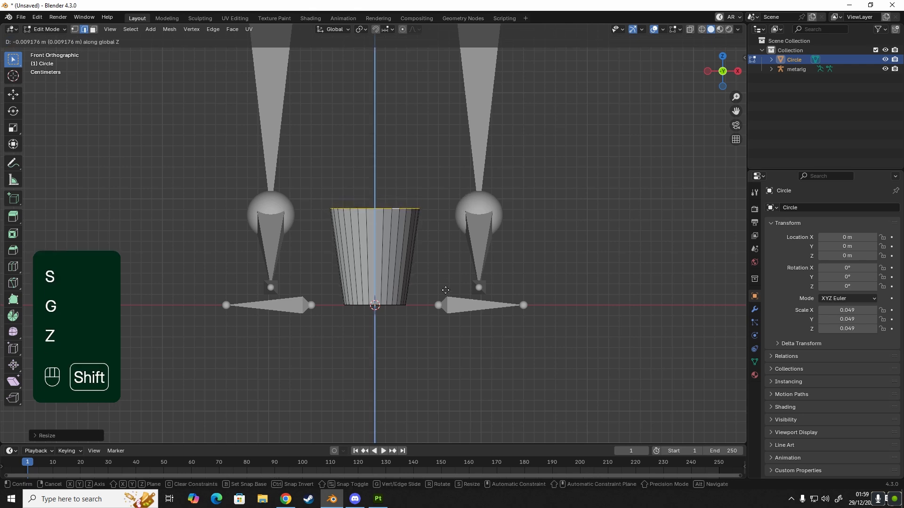
pyautogui.click(446, 305)
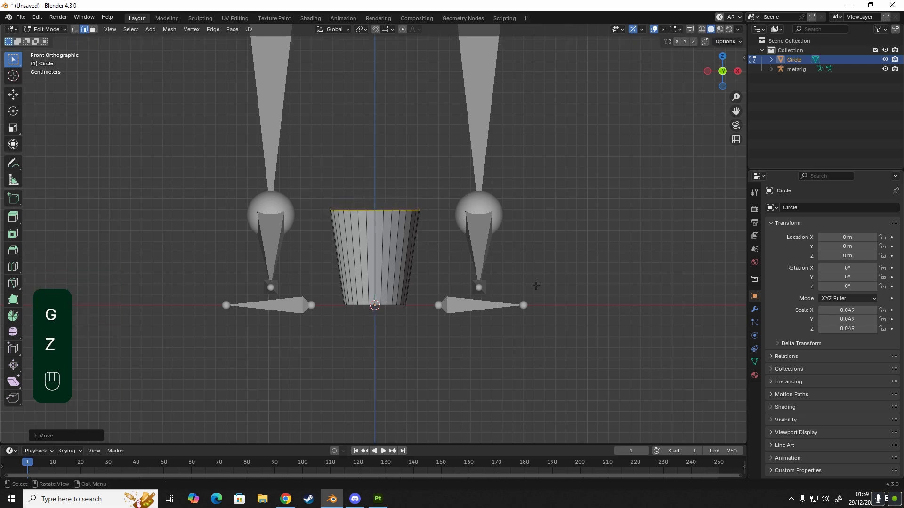
# - Return to Object Mode and hide the meta-rig so that only the cup mesh is in view
pyautogui.moveTo(572, 260); pyautogui.dragTo(444, 273, button='middle')
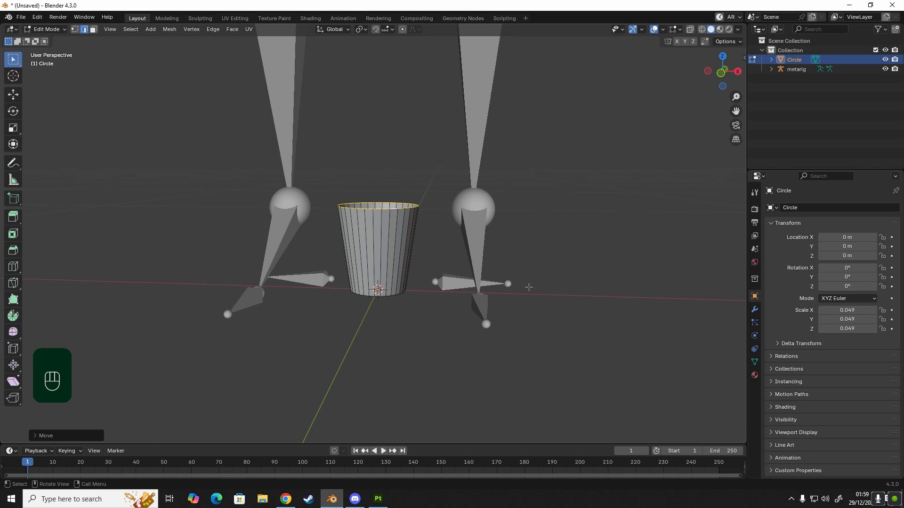
pyautogui.hotkey('ctrl', 'alt')
pyautogui.hotkey('ctrl', 'alt')
pyautogui.moveTo(530, 286); pyautogui.dragTo(472, 279, button='middle')
pyautogui.press('Tab')
pyautogui.moveTo(559, 377); pyautogui.dragTo(527, 377, button='middle')
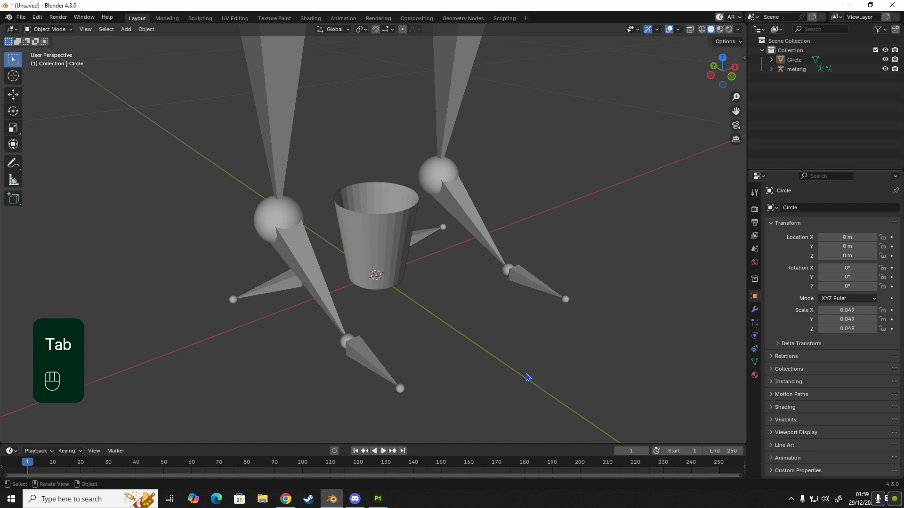
pyautogui.moveTo(478, 302); pyautogui.dragTo(438, 198, button='middle')
pyautogui.keyDown('shift'); pyautogui.moveTo(395, 325); pyautogui.dragTo(377, 301, button='middle'); pyautogui.keyUp('shift')
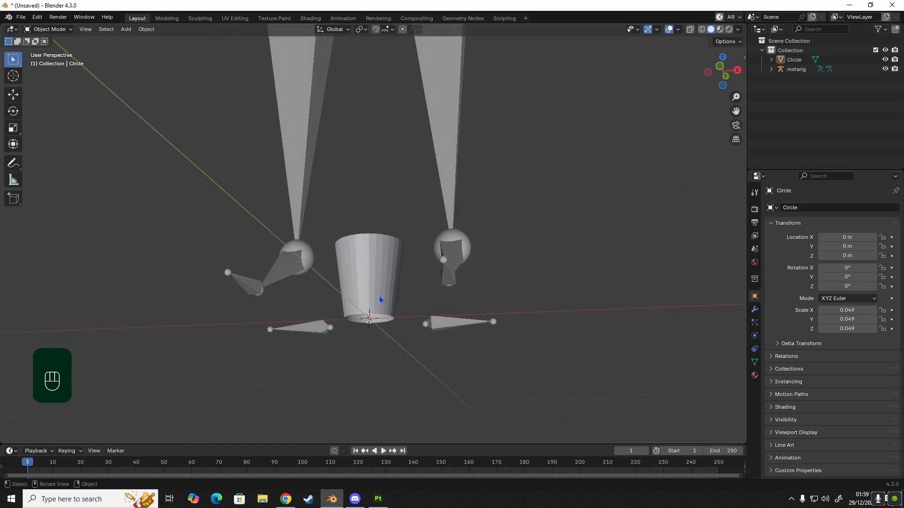
pyautogui.click(448, 252)
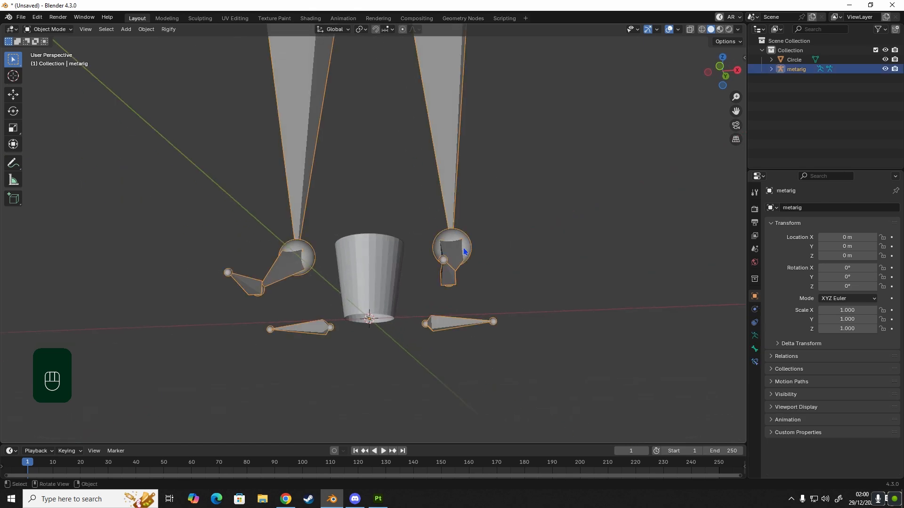
pyautogui.press('h')
pyautogui.moveTo(460, 292); pyautogui.dragTo(397, 277, button='middle')
pyautogui.scroll(5, 394, 277)
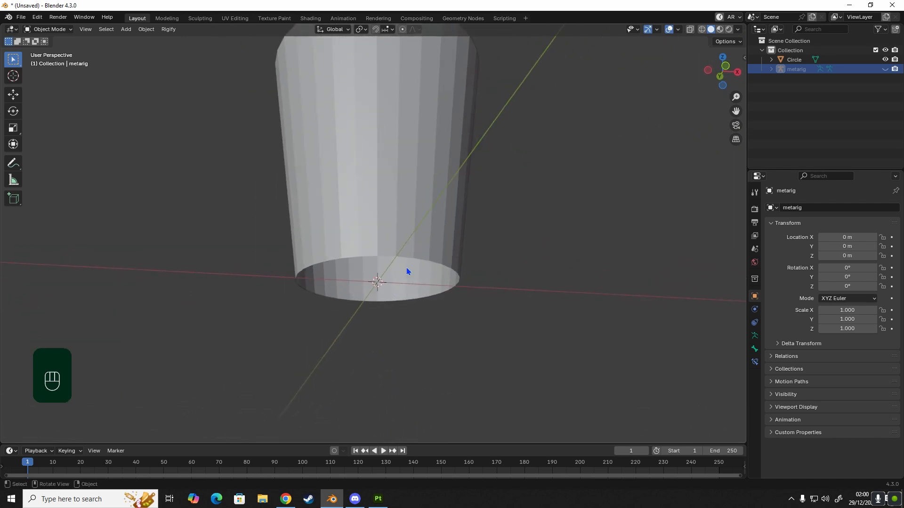
# - Apply Rotation & Scale to the cup mesh and deselect it in front orthographic view
pyautogui.click(390, 221)
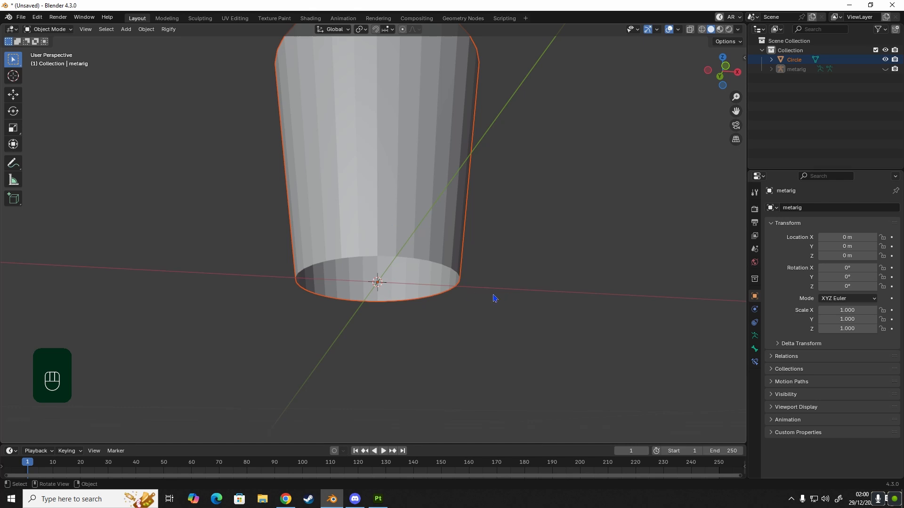
pyautogui.hotkey('ctrl', 'a')
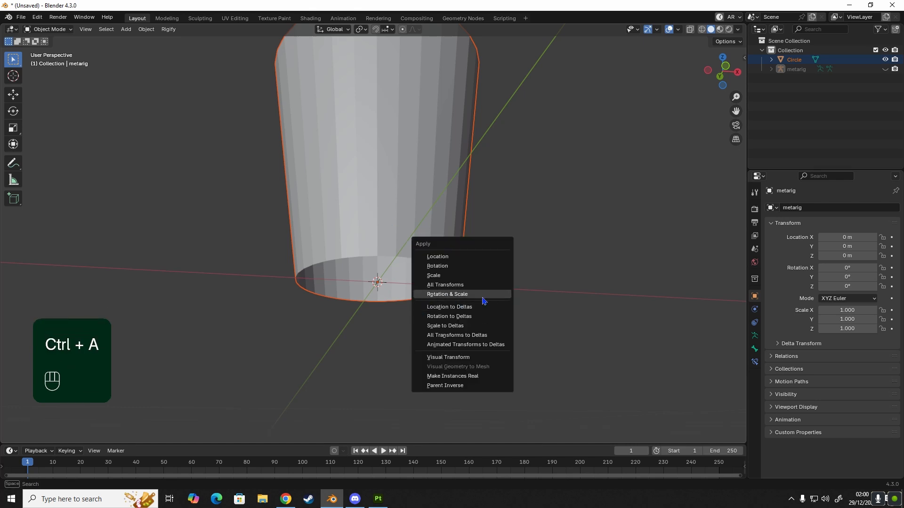
pyautogui.click(466, 295)
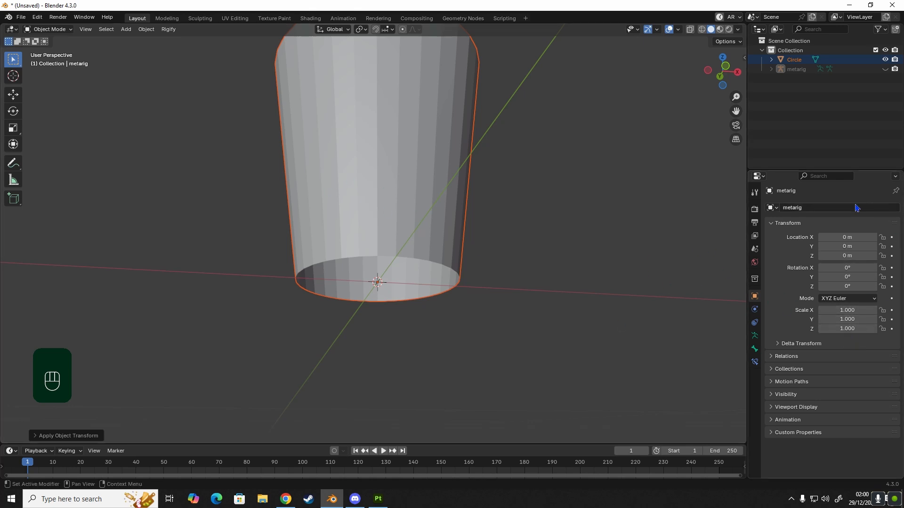
pyautogui.moveTo(533, 250); pyautogui.dragTo(396, 244, button='middle')
pyautogui.press('KP_1')
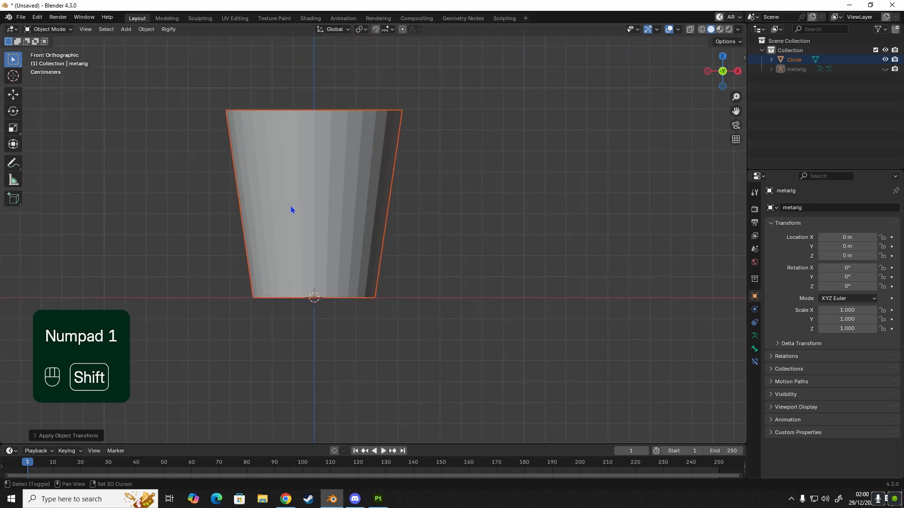
pyautogui.keyDown('shift'); pyautogui.moveTo(292, 208); pyautogui.dragTo(378, 252, button='middle'); pyautogui.keyUp('shift')
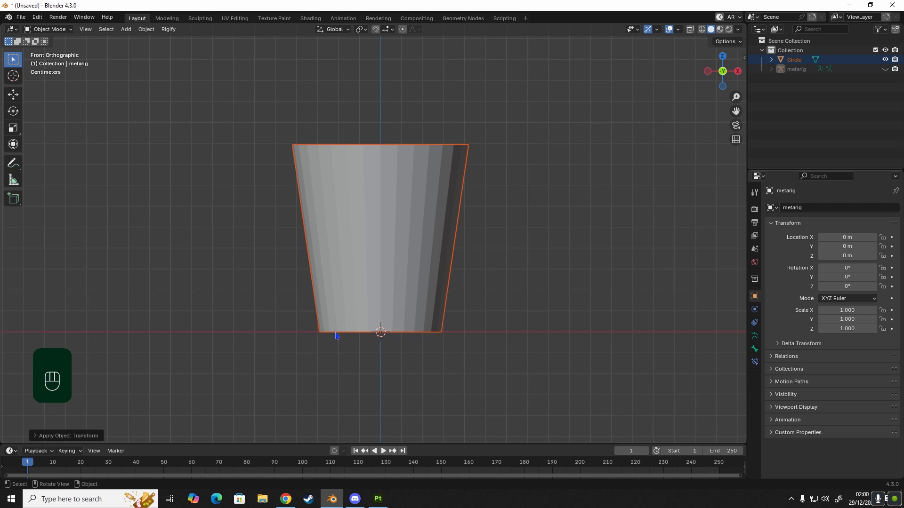
pyautogui.click(554, 294)
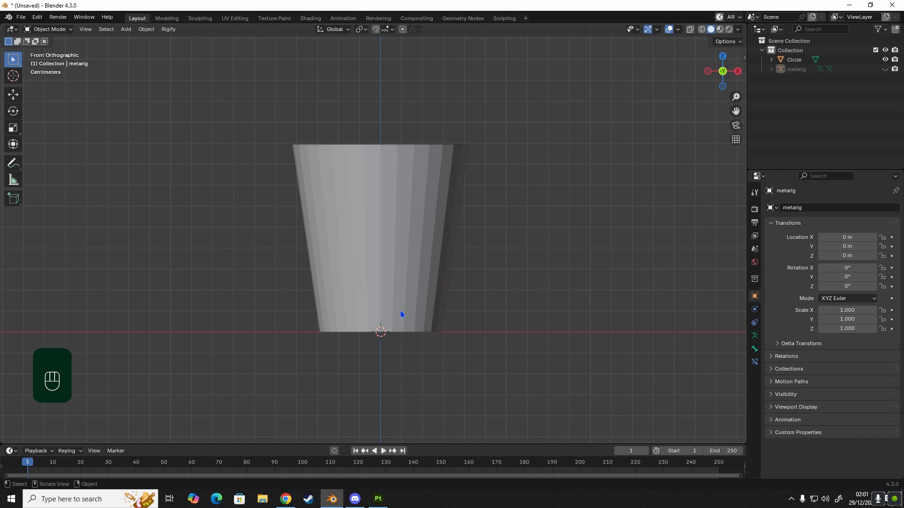
# - Enter Edit Mode on the cup mesh with its open bottom in view
pyautogui.moveTo(389, 357); pyautogui.dragTo(383, 226, button='middle')
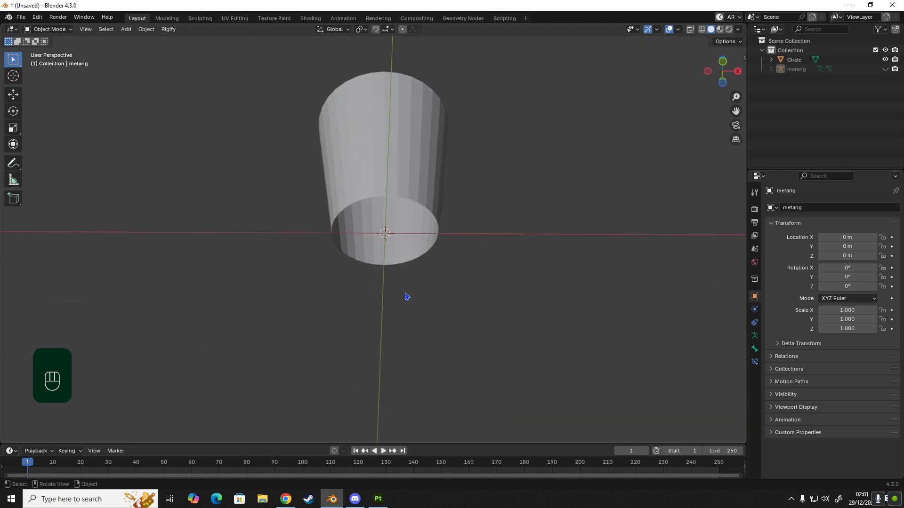
pyautogui.moveTo(406, 299)
pyautogui.mouseDown(button='middle')
pyautogui.moveTo(414, 315)
pyautogui.moveTo(382, 345)
pyautogui.moveTo(402, 299)
pyautogui.moveTo(403, 309)
pyautogui.moveTo(397, 290)
pyautogui.mouseUp(button='middle')
pyautogui.scroll(4, 395, 242)
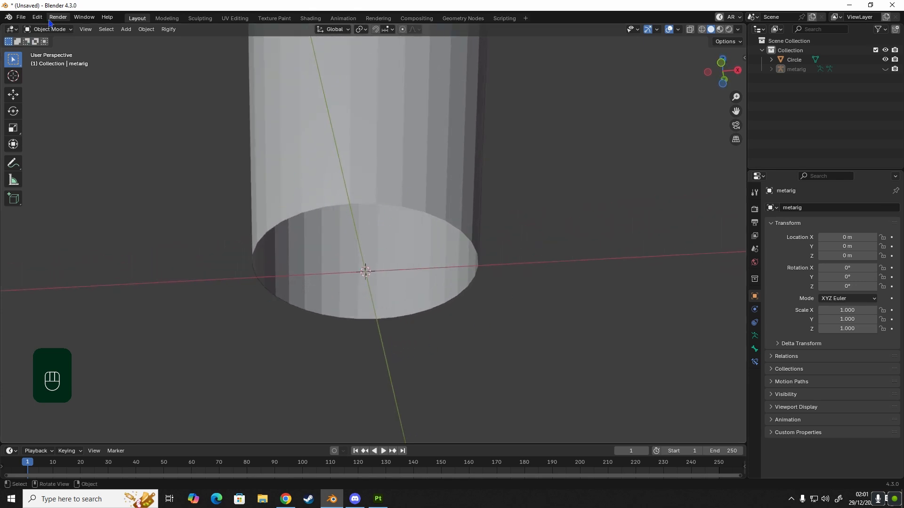
pyautogui.press('Tab')
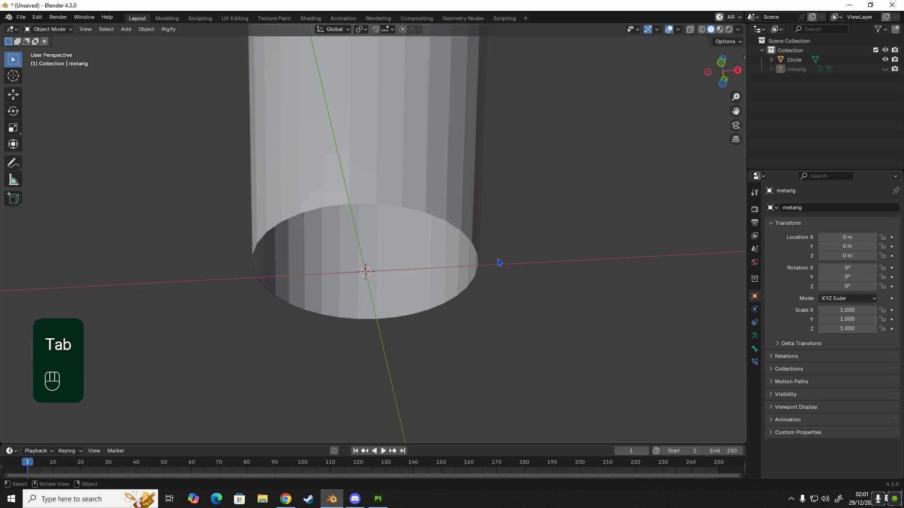
pyautogui.click(408, 200)
pyautogui.press('Tab')
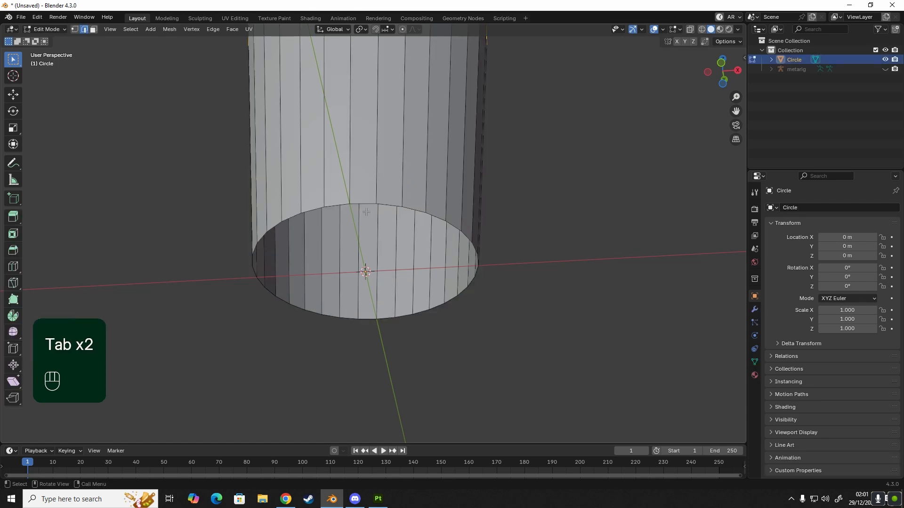
# - Extrude the cup's bottom edge loop and scale it inward slightly to form a narrow flat base ring
pyautogui.press('2')
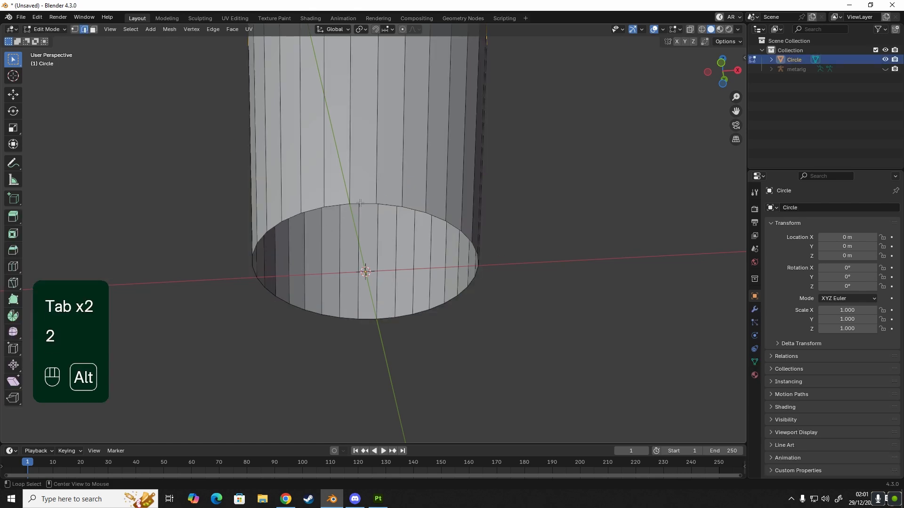
pyautogui.keyDown('alt'); pyautogui.click(362, 203); pyautogui.keyUp('alt')
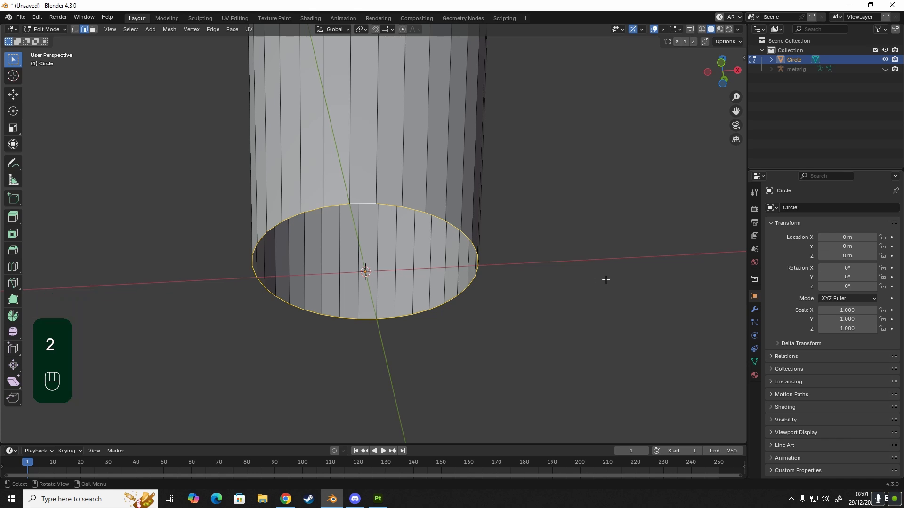
pyautogui.press('e')
pyautogui.press('s')
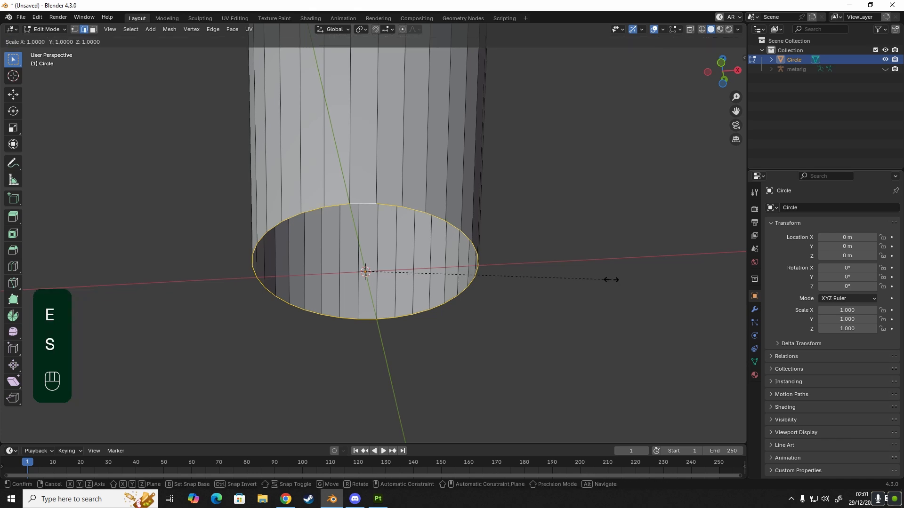
pyautogui.press('shift')
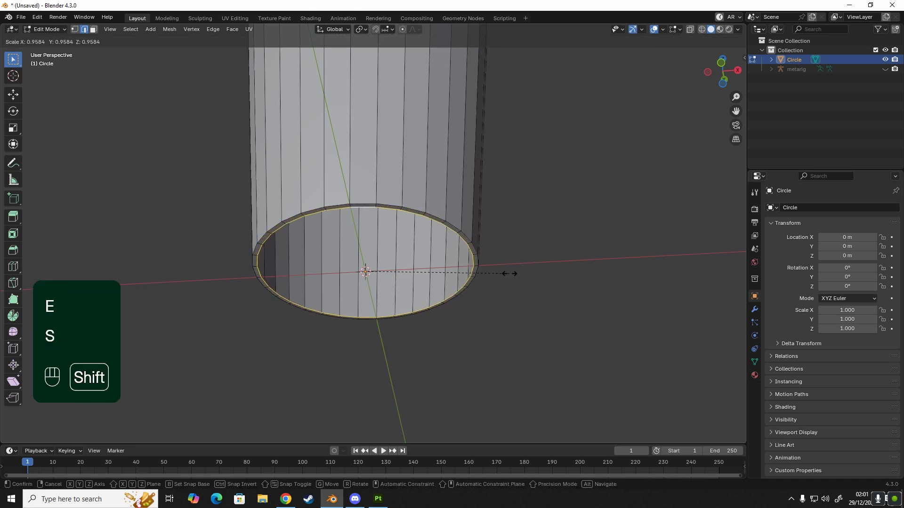
pyautogui.click(471, 276)
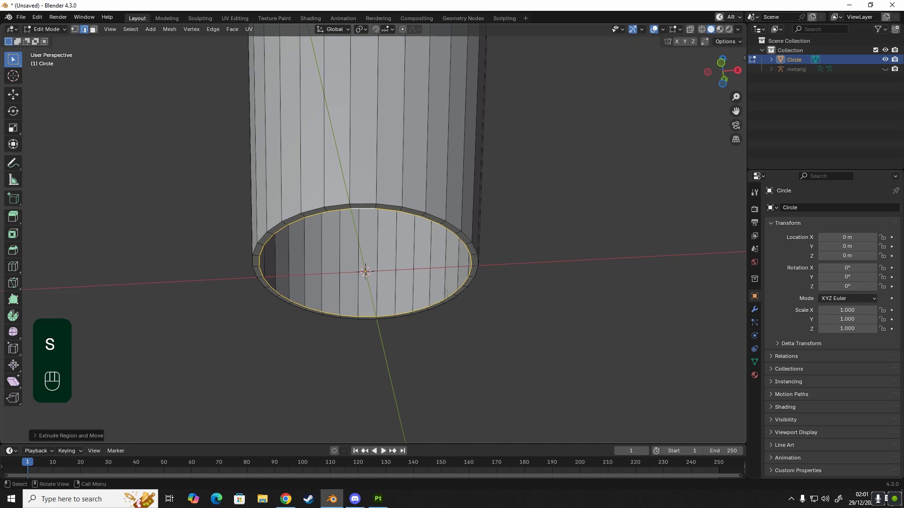
# - Extrude the base ring's inner edge loop about 0.001 m upward along Z to recess the bottom
pyautogui.moveTo(463, 294); pyautogui.dragTo(513, 308, button='middle')
pyautogui.scroll(3, 495, 313)
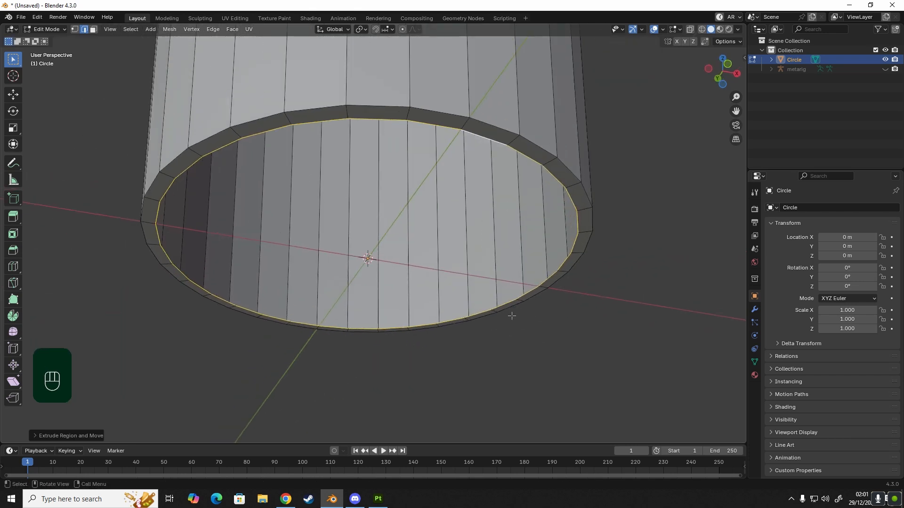
pyautogui.press('e')
pyautogui.press('z')
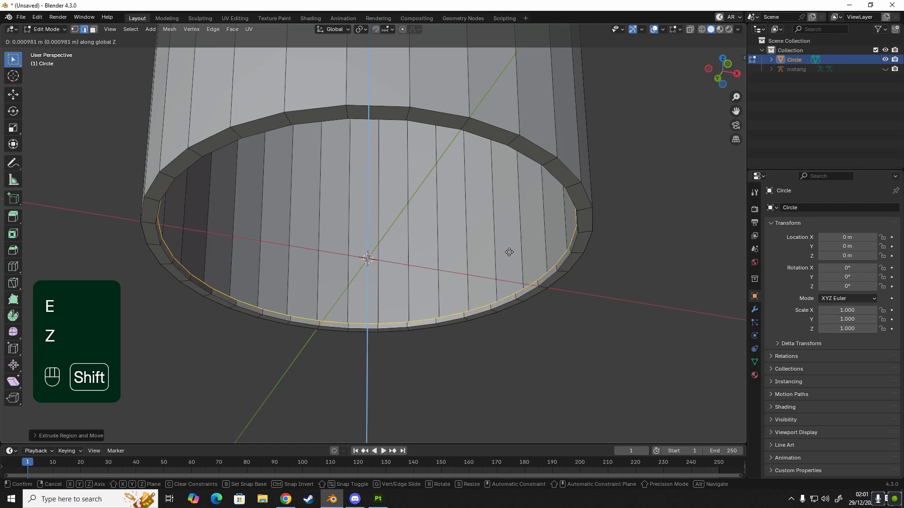
pyautogui.click(509, 235)
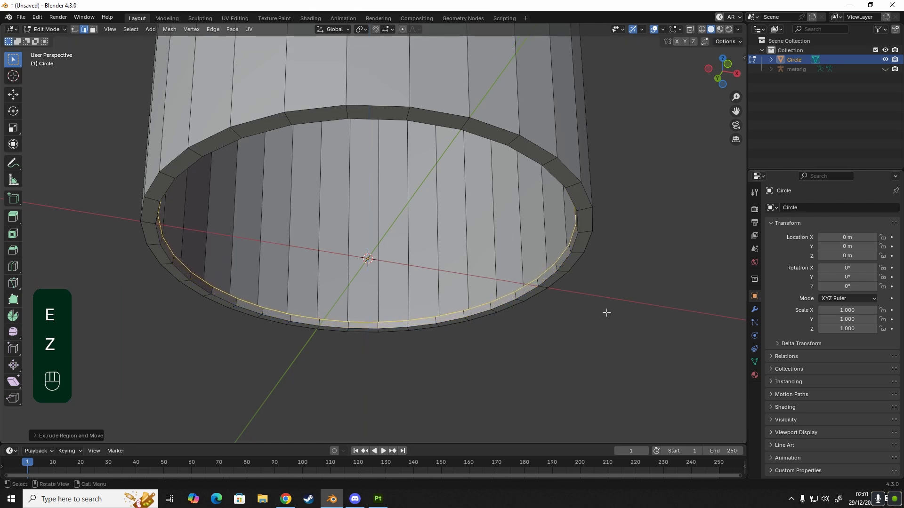
# - Extrude the recessed edge loop inward twice by scaling, first slightly and again by a wider amount
pyautogui.press('e')
pyautogui.press('s')
pyautogui.click(584, 296)
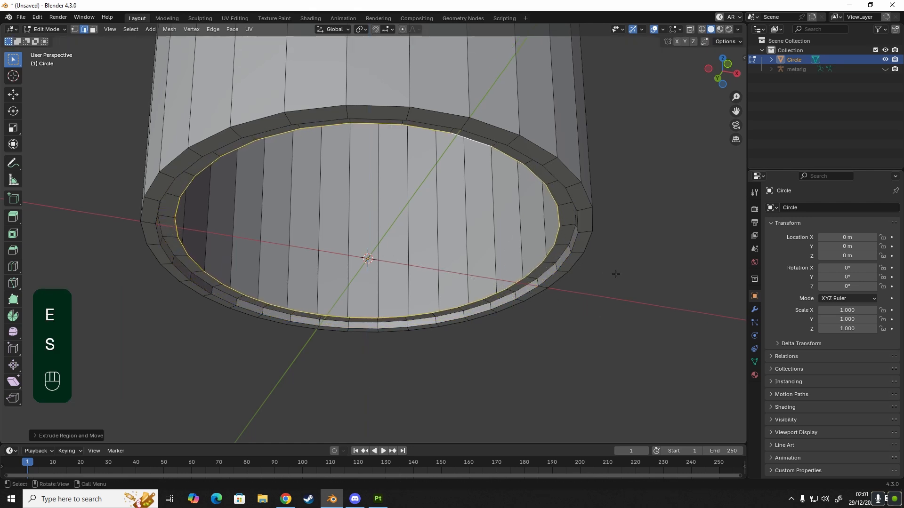
pyautogui.press('e')
pyautogui.press('s')
pyautogui.click(570, 275)
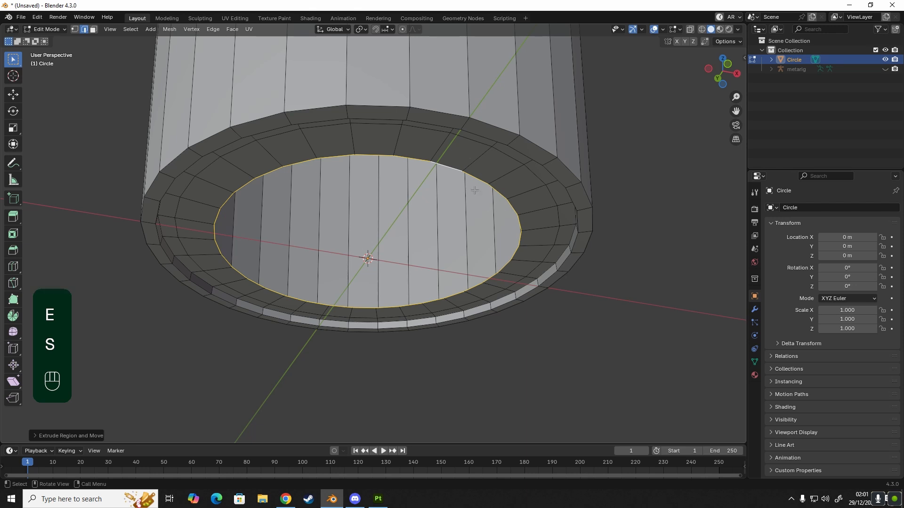
# - Merge the innermost loop's vertices into one point at the center to close the cup's bottom
pyautogui.press('1')
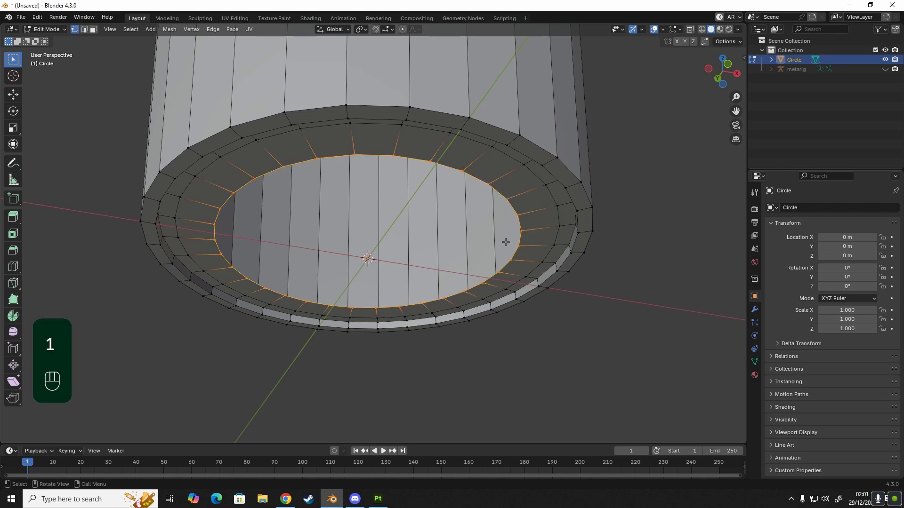
pyautogui.rightClick(490, 182)
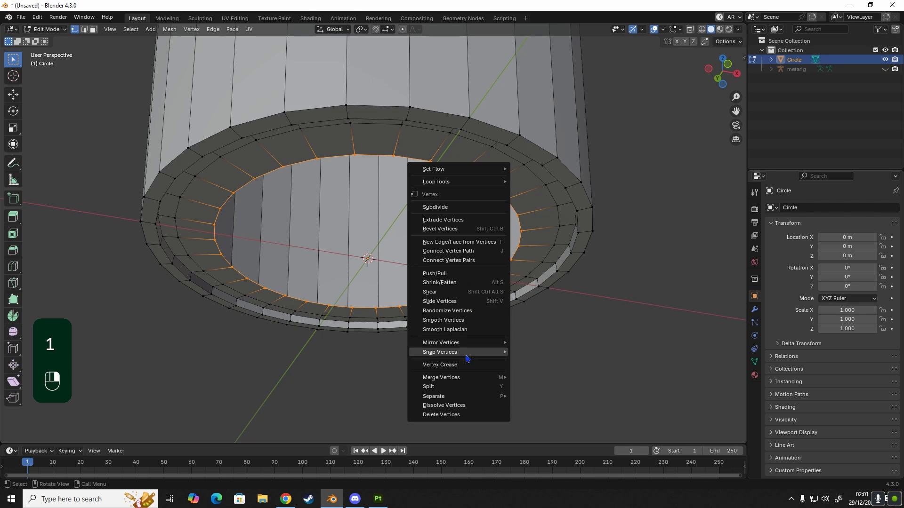
pyautogui.moveTo(477, 379)
pyautogui.click(548, 379)
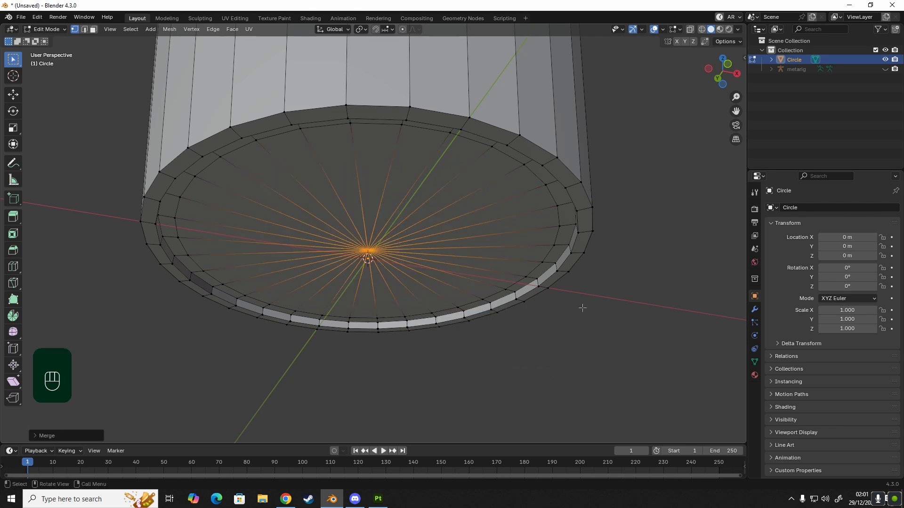
# - Inspect the cup's closed bottom, sides and open rim, and return to front orthographic view
pyautogui.moveTo(593, 306); pyautogui.dragTo(539, 331, button='middle')
pyautogui.moveTo(546, 387); pyautogui.dragTo(493, 304, button='middle')
pyautogui.scroll(-2, 493, 304)
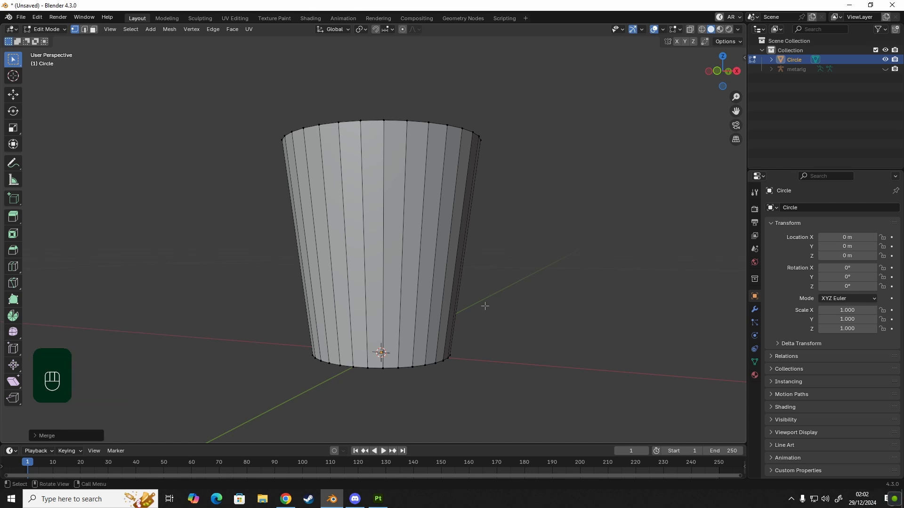
pyautogui.press('ctrl')
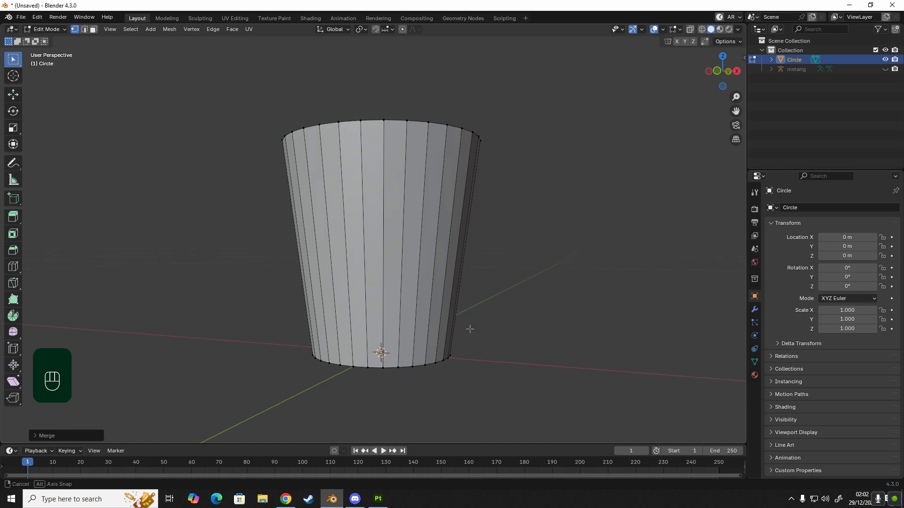
pyautogui.moveTo(468, 329); pyautogui.dragTo(505, 366, button='middle')
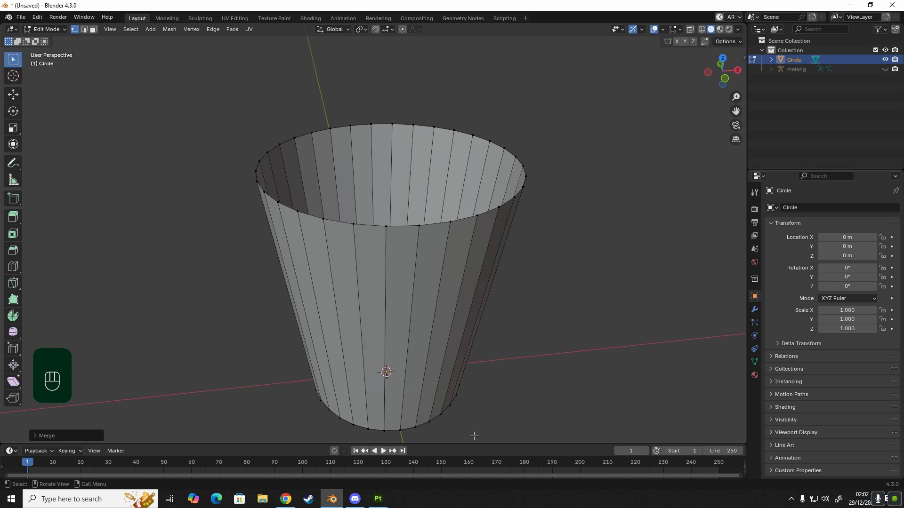
pyautogui.moveTo(485, 277); pyautogui.dragTo(498, 181, button='middle')
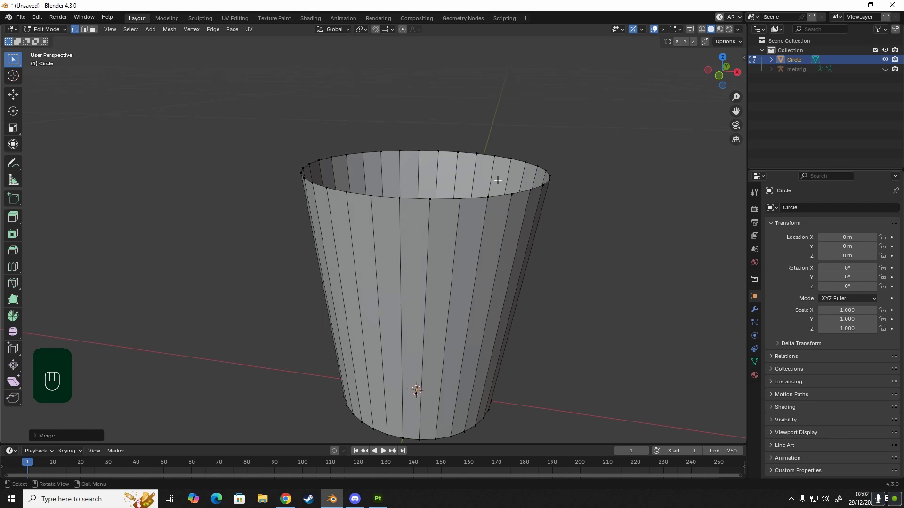
pyautogui.moveTo(469, 220); pyautogui.dragTo(404, 131, button='middle')
pyautogui.press('KP_1')
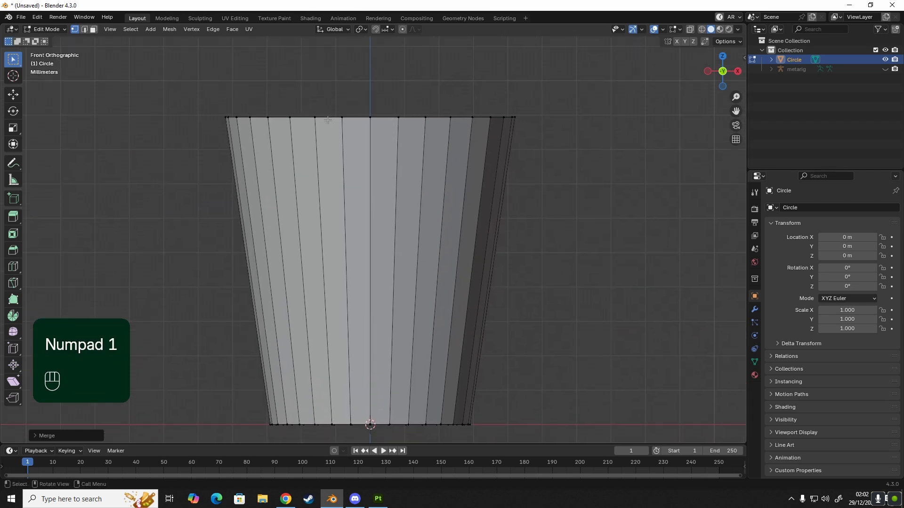
# - Duplicate the cup's top edge loop freely just above the rim and scale the copy up slightly
pyautogui.press('2')
pyautogui.keyDown('alt'); pyautogui.click(302, 122); pyautogui.keyUp('alt')
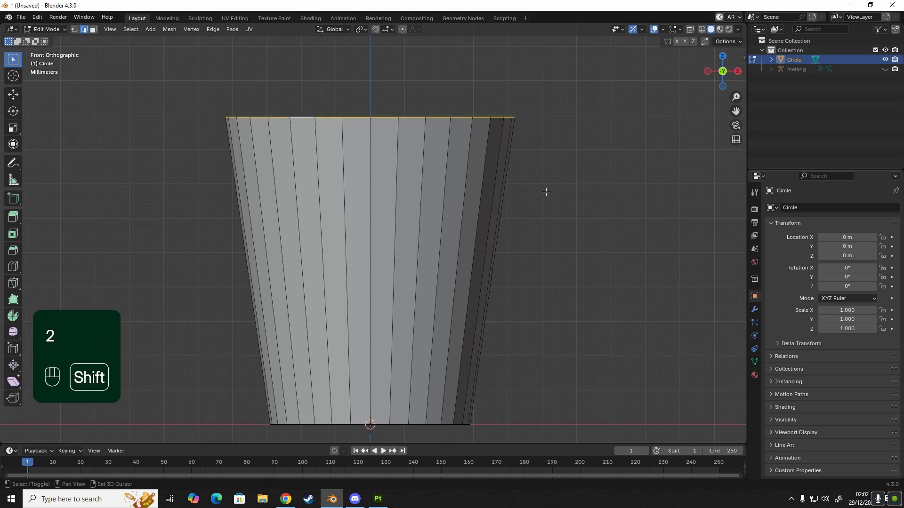
pyautogui.hotkey('shift', 'd')
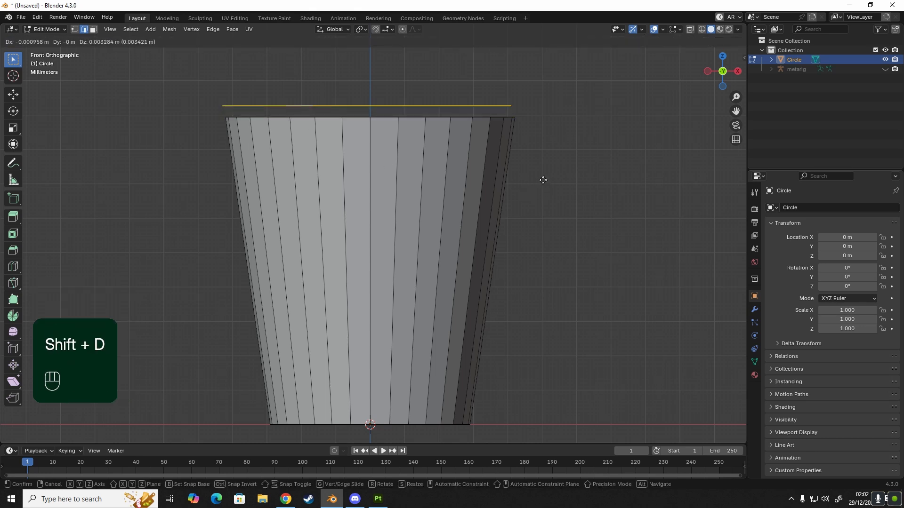
pyautogui.click(554, 182)
pyautogui.press('s')
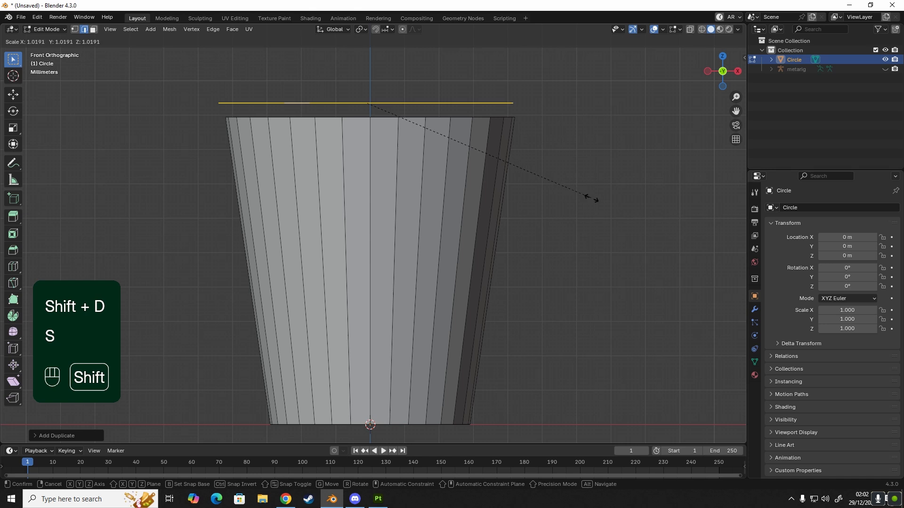
pyautogui.click(630, 222)
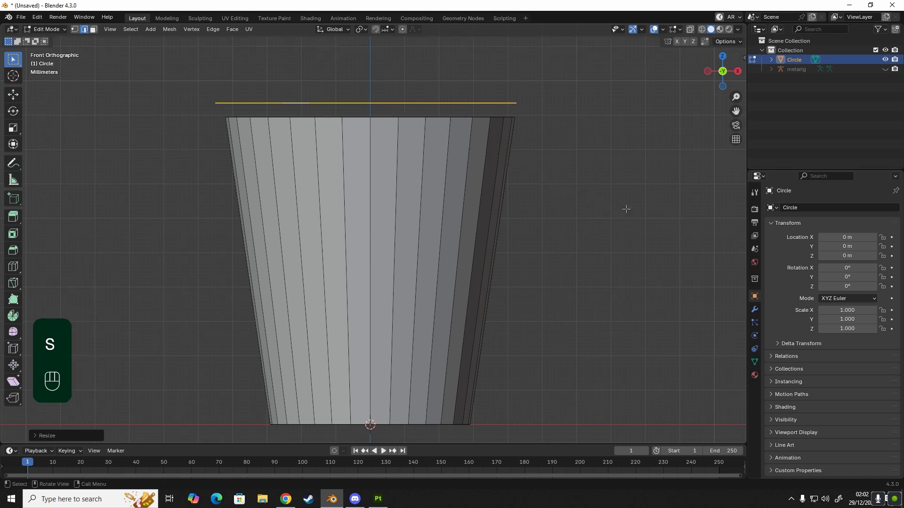
# - Lower the duplicated loop about 0.002 m along Z, and delete it
pyautogui.press('g')
pyautogui.press('z')
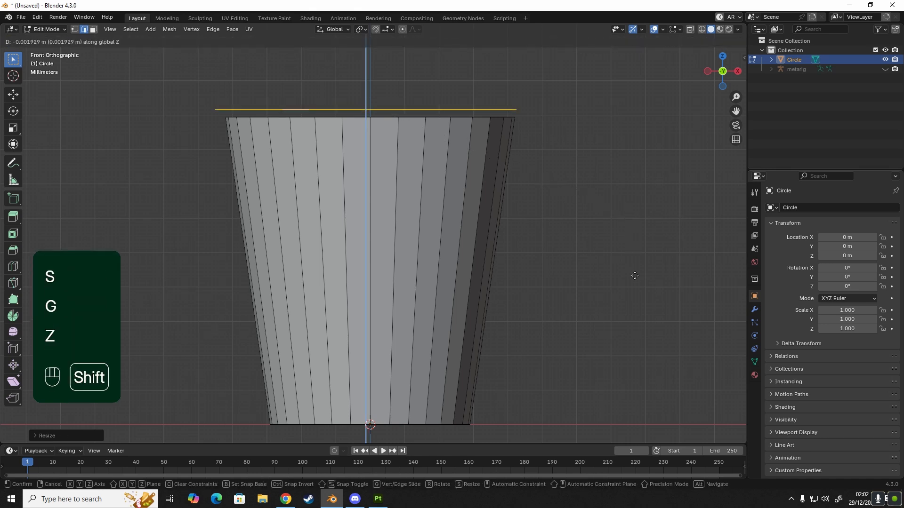
pyautogui.click(622, 250)
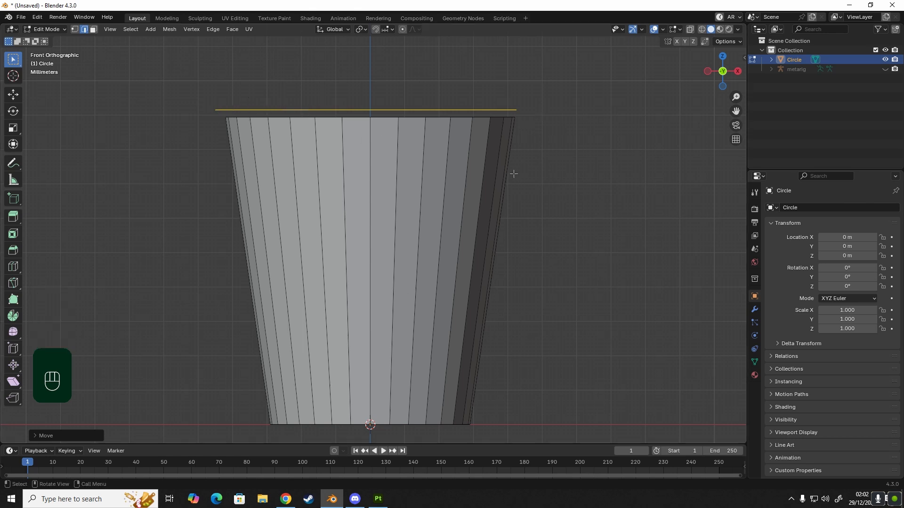
pyautogui.press('x')
pyautogui.click(550, 156)
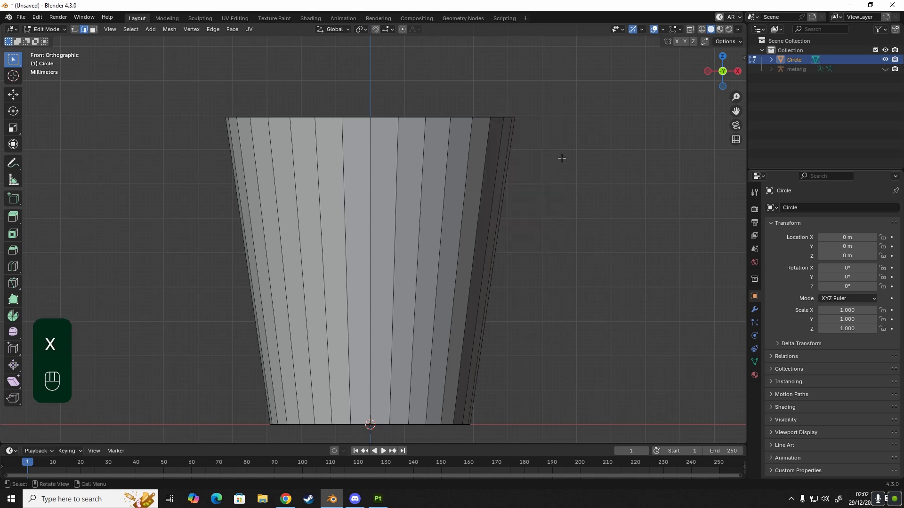
# - Select the cup's top edge loop and set the transform pivot point to Individual Origins
pyautogui.press('2')
pyautogui.keyDown('alt'); pyautogui.click(381, 117); pyautogui.keyUp('alt')
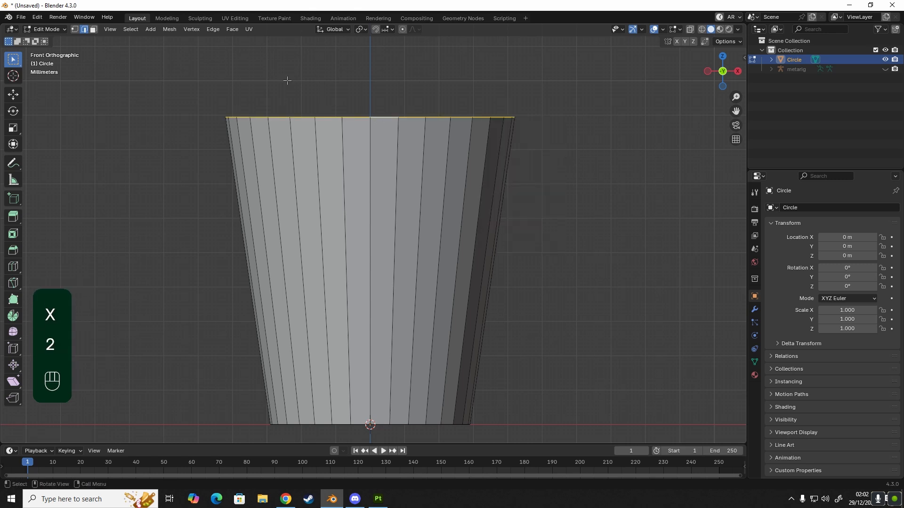
pyautogui.click(362, 29)
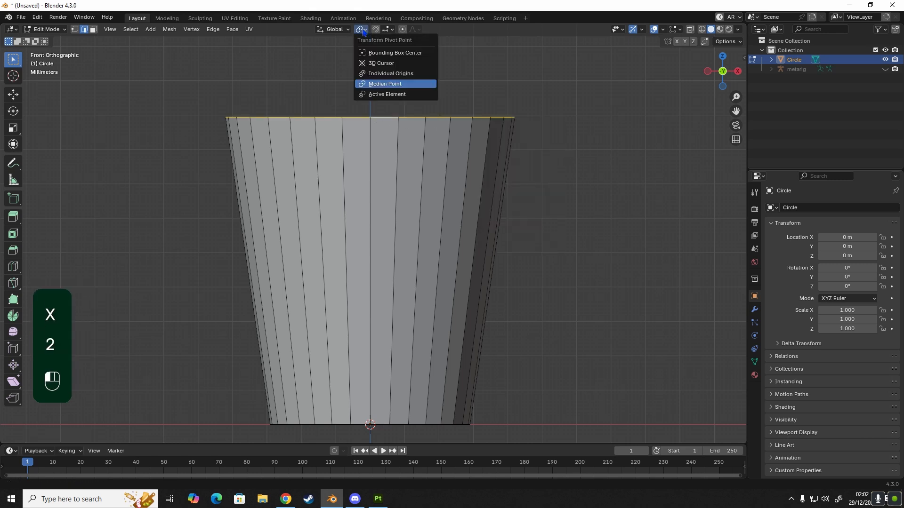
pyautogui.click(384, 74)
# - Duplicate the top edge loop slightly upward along Z, scale the copy a little wider than the rim, and use vertex selection
pyautogui.hotkey('shift', 'd')
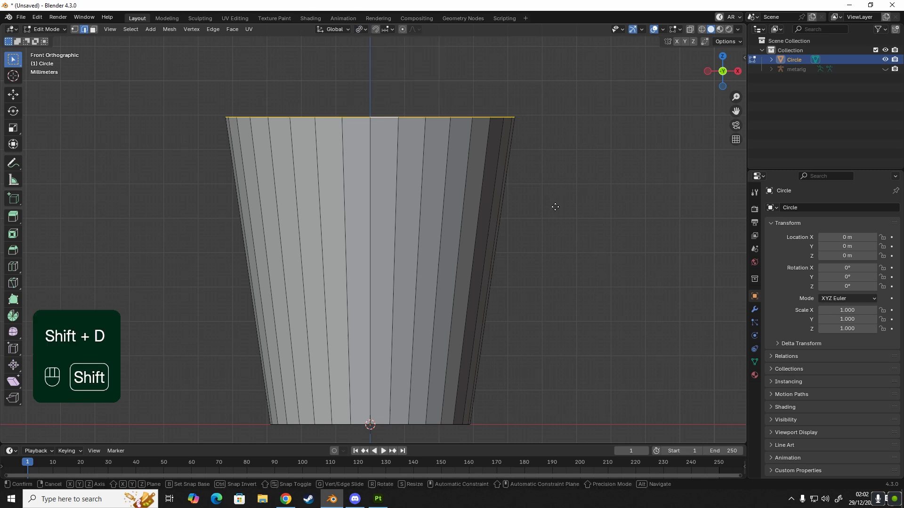
pyautogui.press('z')
pyautogui.click(573, 142)
pyautogui.press('s')
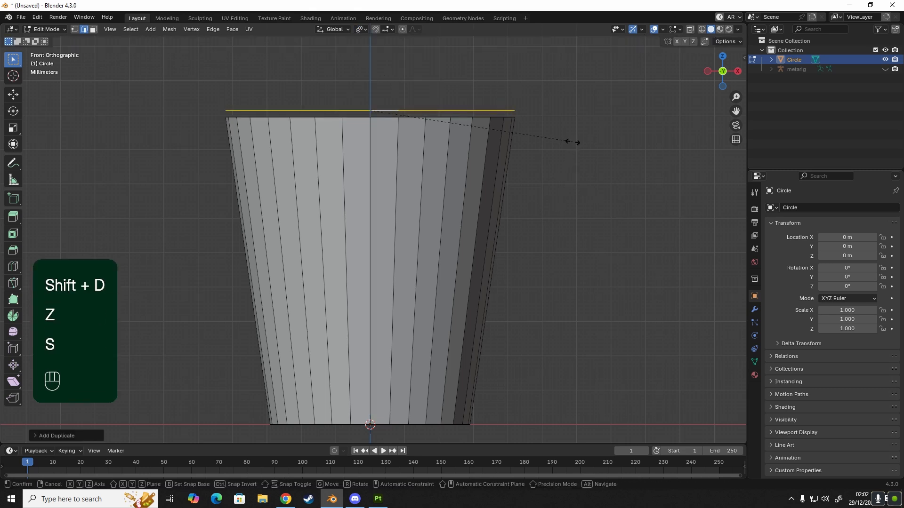
pyautogui.click(668, 184)
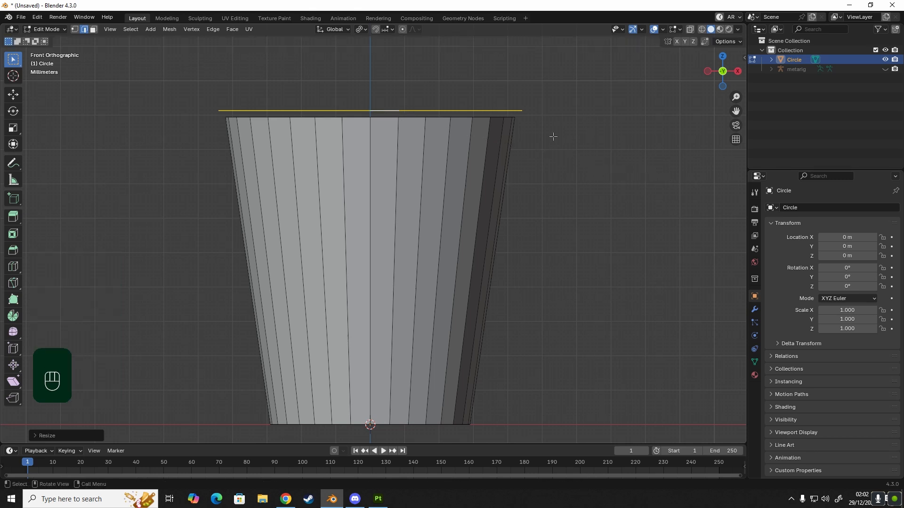
pyautogui.press('1')
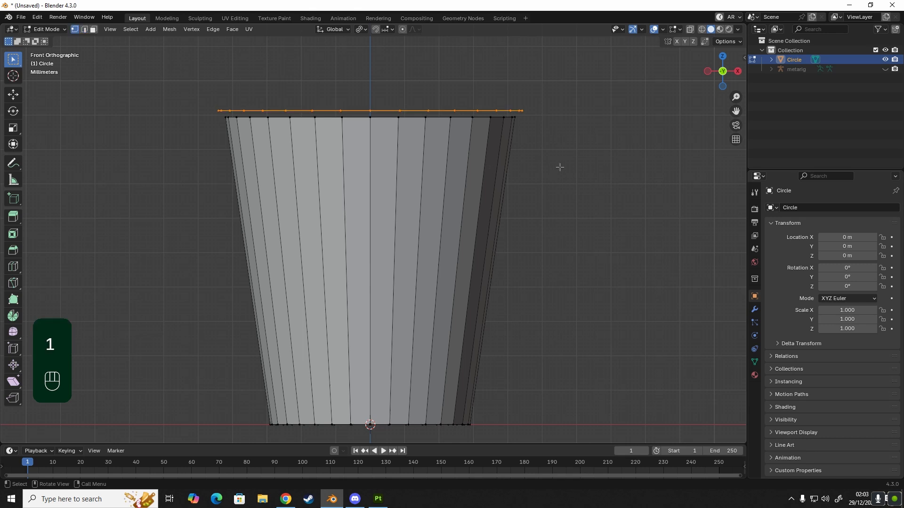
# - Extrude the separate loop down along Z to just below the cup's rim, scale its lower edge slightly outward, and deselect it
pyautogui.press('e')
pyautogui.press('z')
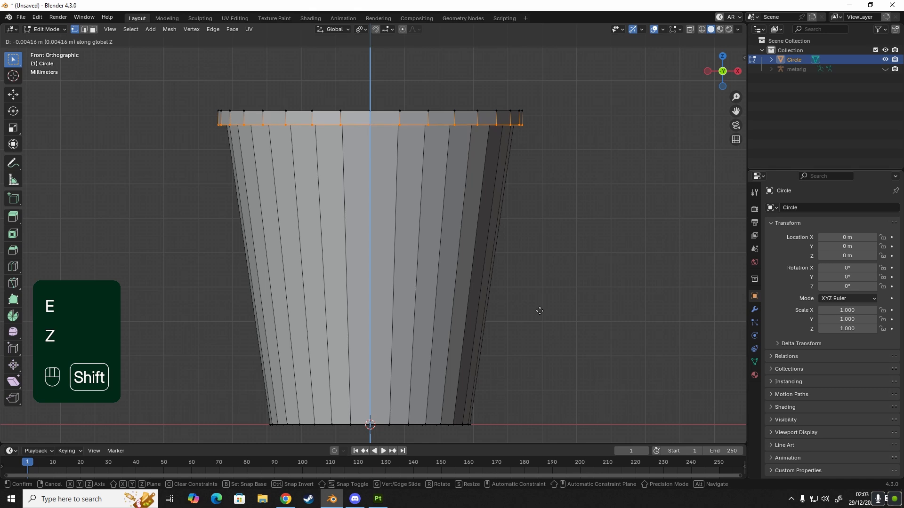
pyautogui.click(540, 332)
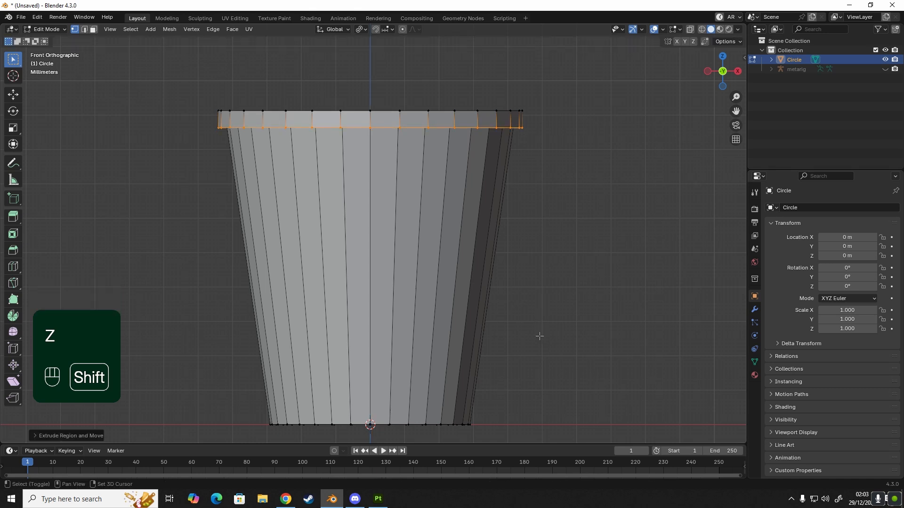
pyautogui.press('s')
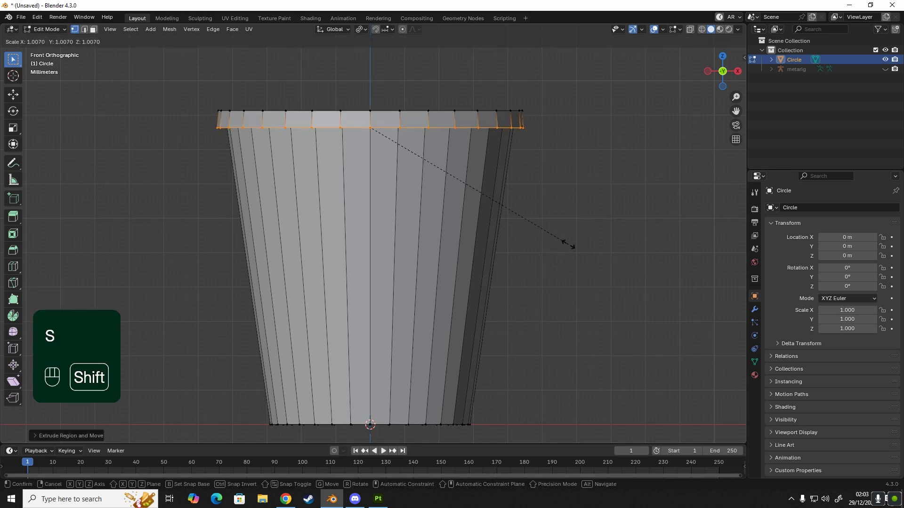
pyautogui.click(582, 254)
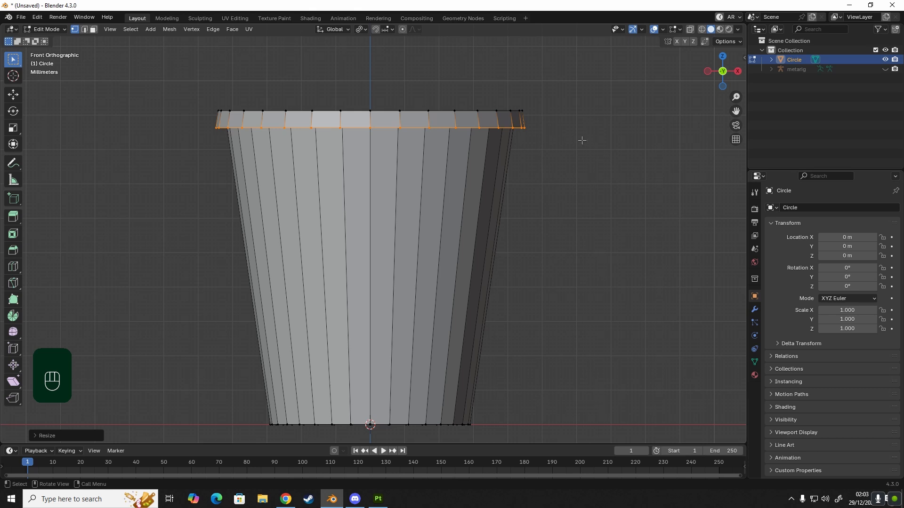
pyautogui.moveTo(546, 136); pyautogui.dragTo(466, 217, button='middle')
pyautogui.press('KP_1')
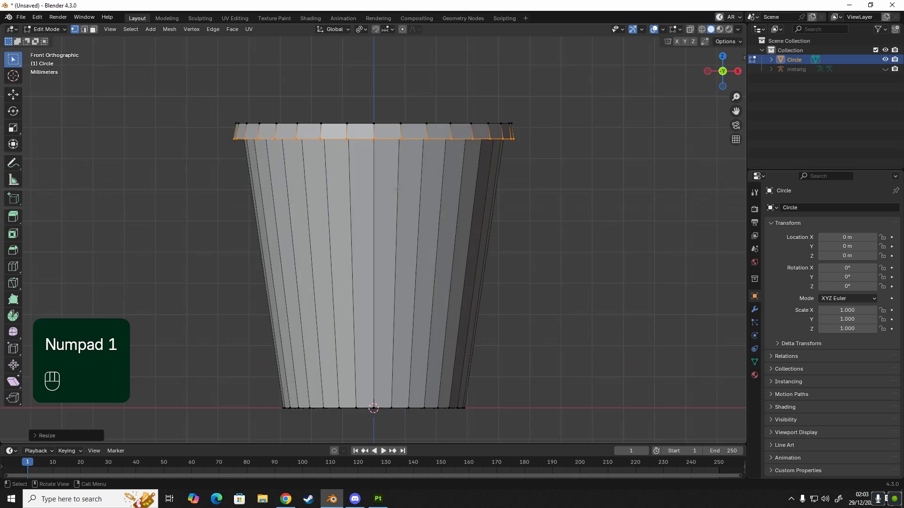
pyautogui.keyDown('shift'); pyautogui.moveTo(488, 140); pyautogui.dragTo(471, 124, button='middle'); pyautogui.keyUp('shift')
pyautogui.click(536, 177)
pyautogui.keyDown('shift'); pyautogui.moveTo(535, 177); pyautogui.dragTo(543, 180, button='middle'); pyautogui.keyUp('shift')
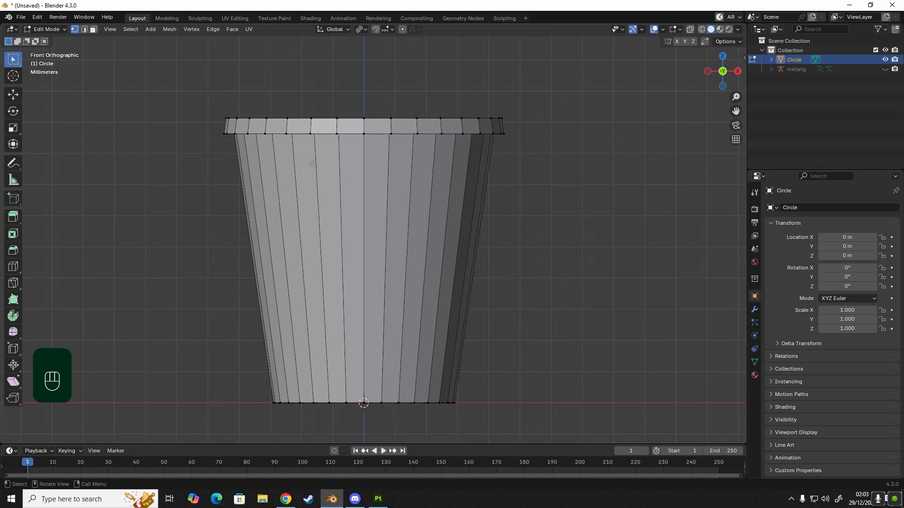
# - Select the outer band's top edge loop and extrude it inward at a scale of about 0.96
pyautogui.moveTo(444, 139); pyautogui.dragTo(419, 177, button='middle')
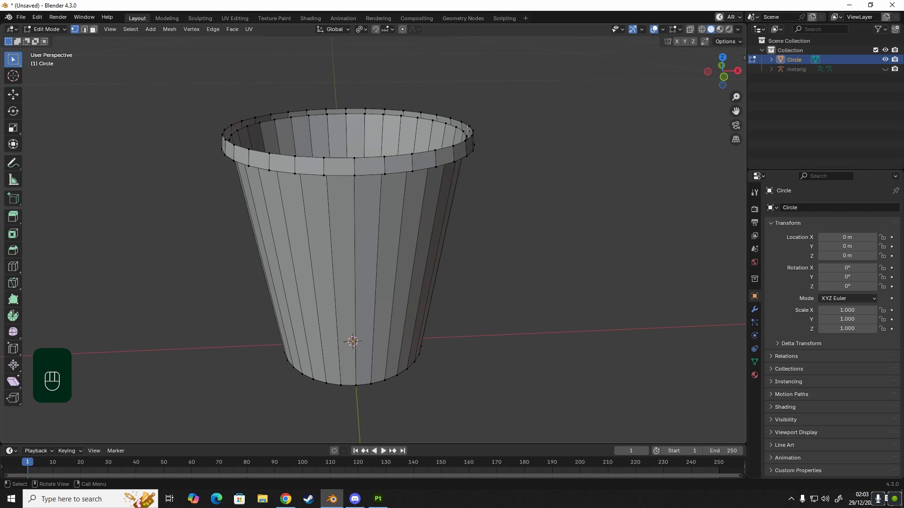
pyautogui.moveTo(506, 161)
pyautogui.mouseDown(button='middle')
pyautogui.moveTo(490, 164)
pyautogui.moveTo(500, 165)
pyautogui.mouseUp(button='middle')
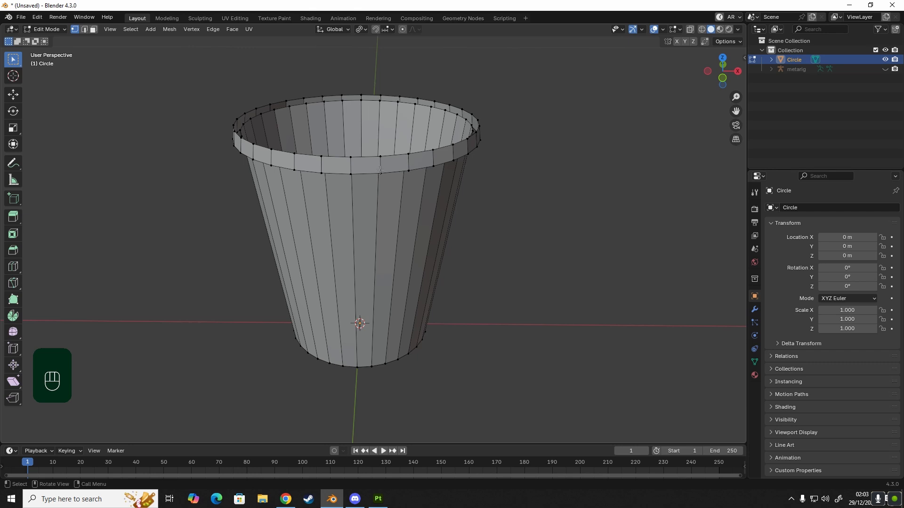
pyautogui.moveTo(380, 170); pyautogui.dragTo(386, 157, button='middle')
pyautogui.press('2')
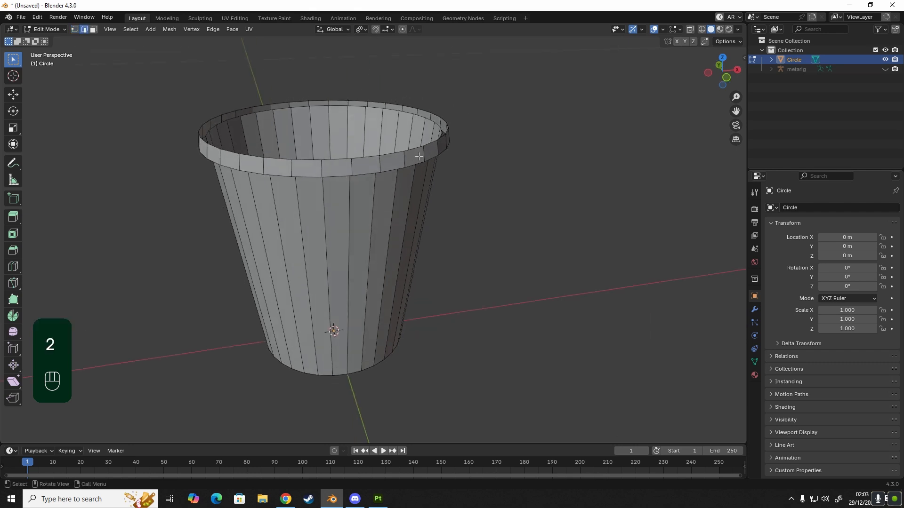
pyautogui.keyDown('alt'); pyautogui.click(414, 151); pyautogui.keyUp('alt')
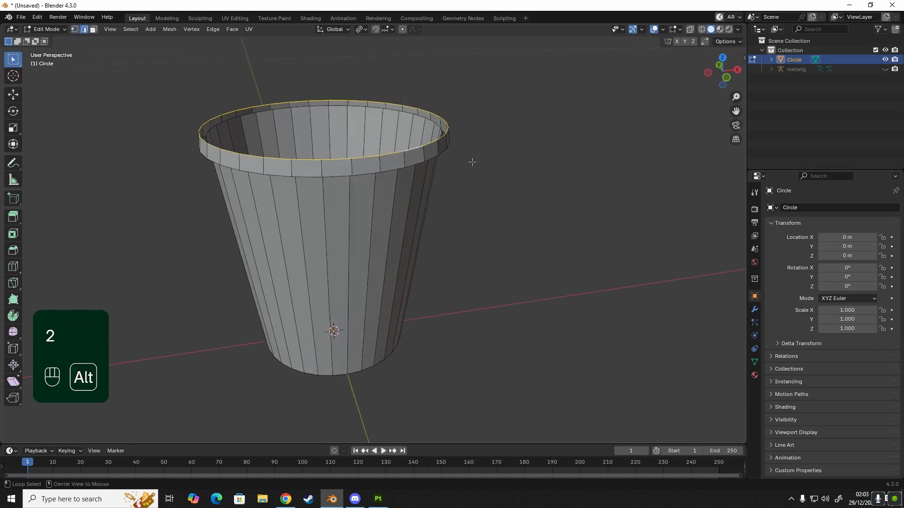
pyautogui.press('e')
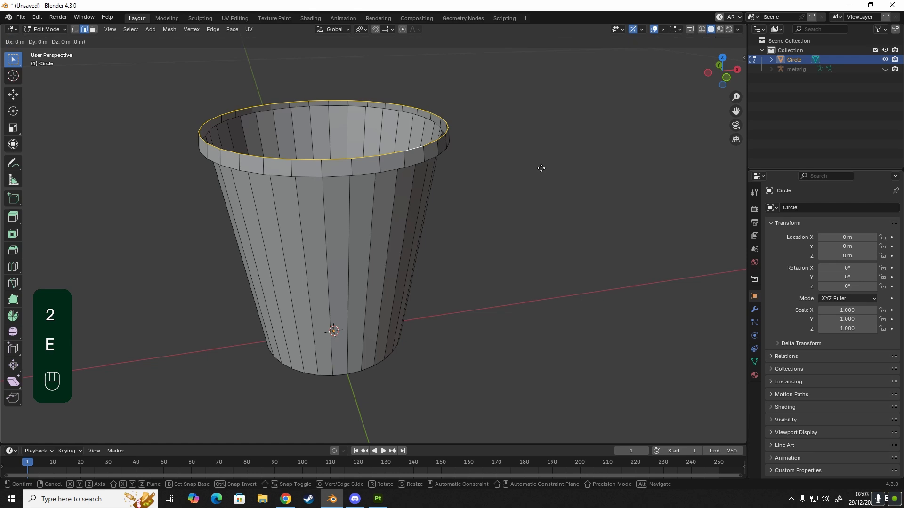
pyautogui.press('s')
pyautogui.press('shift')
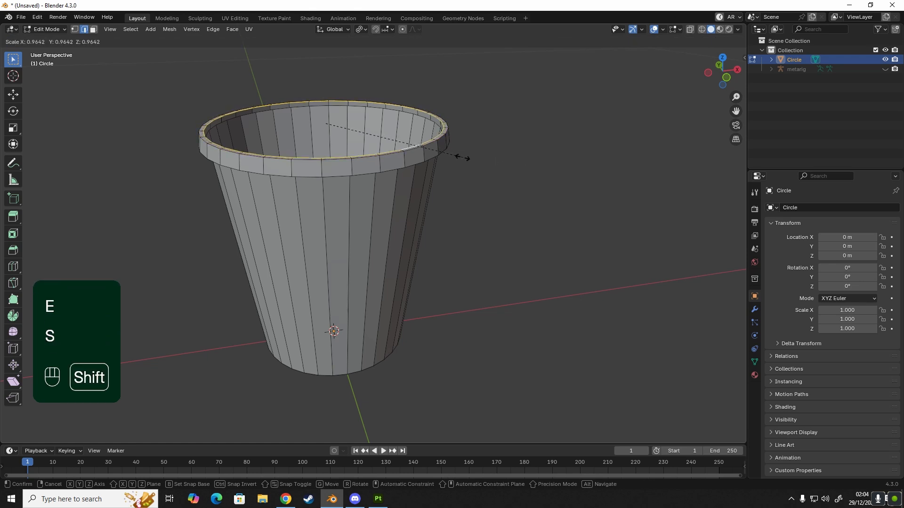
pyautogui.click(429, 189)
# - Raise the inner loop about 0.003 m along Z to bevel the band's top, and scale the loop slightly outward
pyautogui.moveTo(416, 195); pyautogui.dragTo(401, 180, button='middle')
pyautogui.press('g')
pyautogui.press('z')
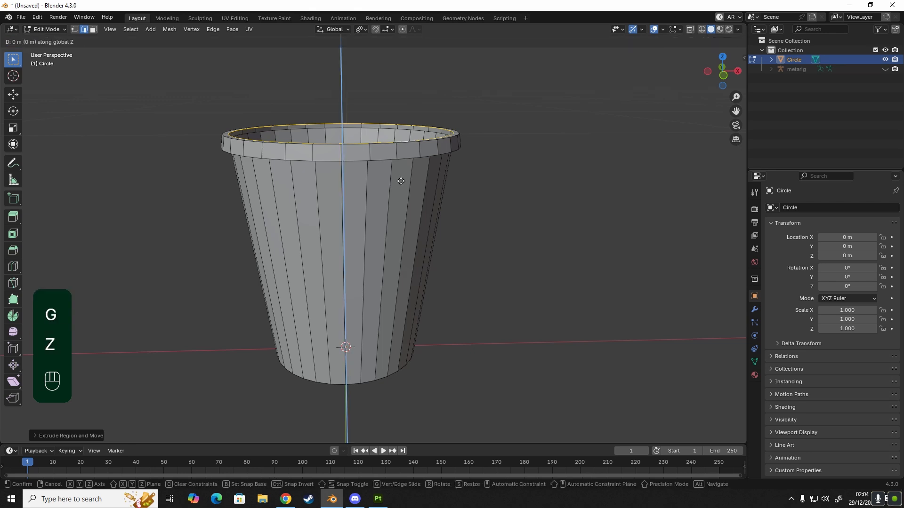
pyautogui.press('shift')
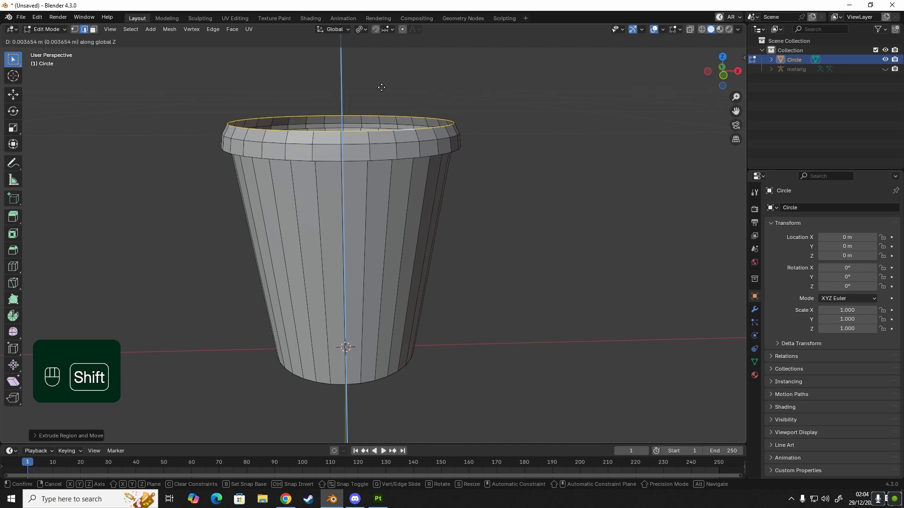
pyautogui.click(463, 162)
pyautogui.press('s')
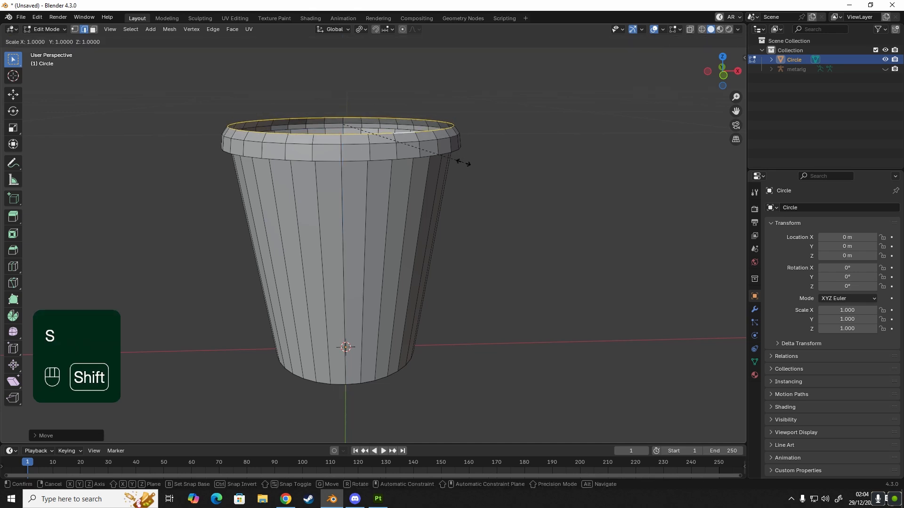
pyautogui.click(477, 173)
pyautogui.press('KP_1')
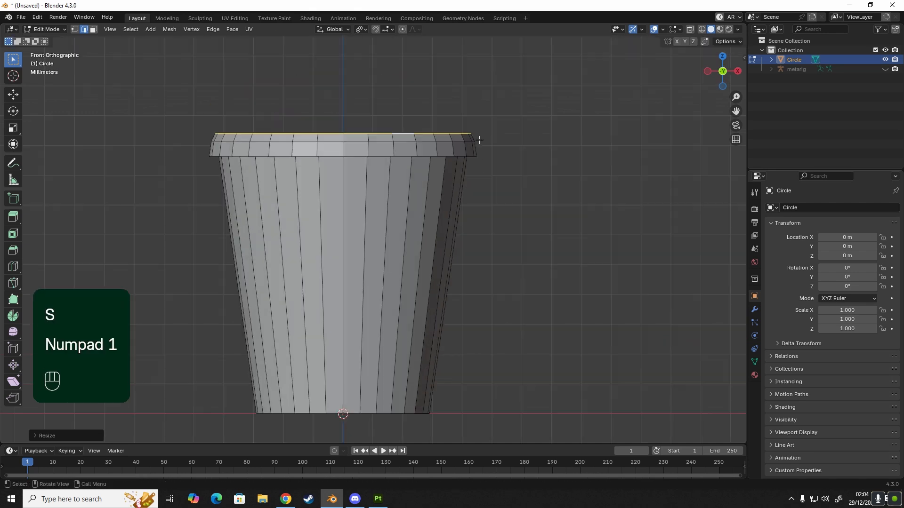
pyautogui.keyDown('shift'); pyautogui.scroll(-3, 522, 236); pyautogui.keyUp('shift')
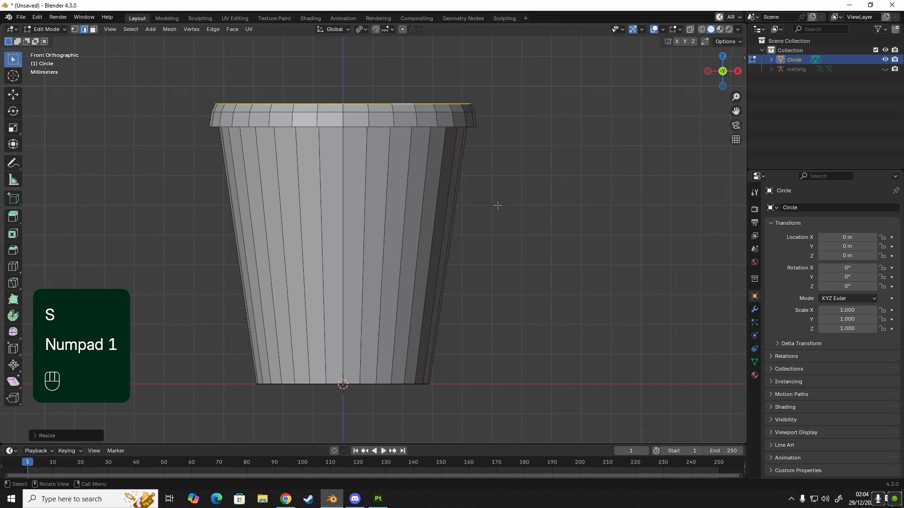
pyautogui.press('s')
pyautogui.click(529, 206)
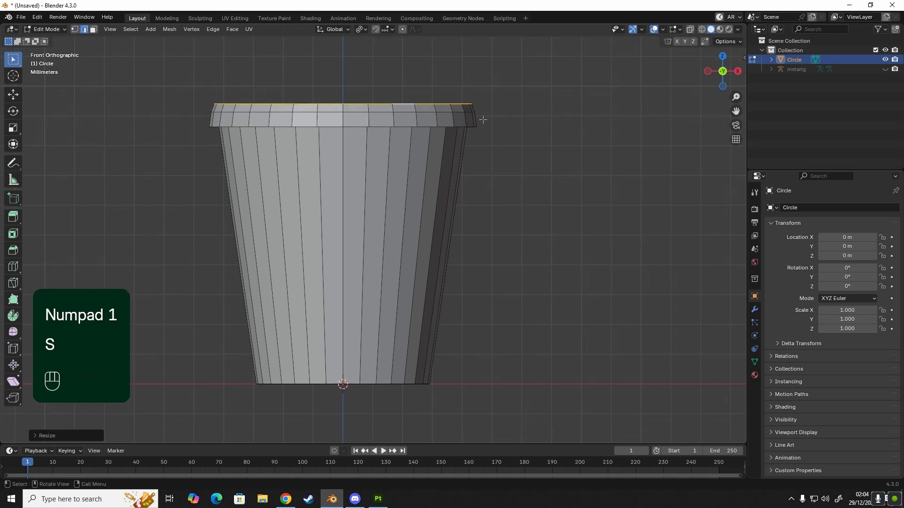
# - Extrude the band's raised top loop slightly inward to form a narrow flat rim
pyautogui.keyDown('shift'); pyautogui.moveTo(477, 120); pyautogui.dragTo(362, 191, button='middle'); pyautogui.keyUp('shift')
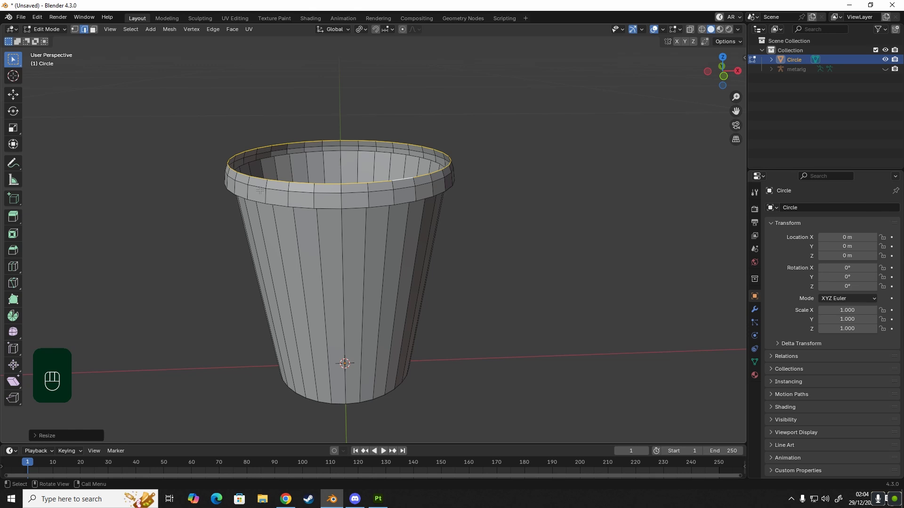
pyautogui.moveTo(260, 190); pyautogui.dragTo(294, 199, button='middle')
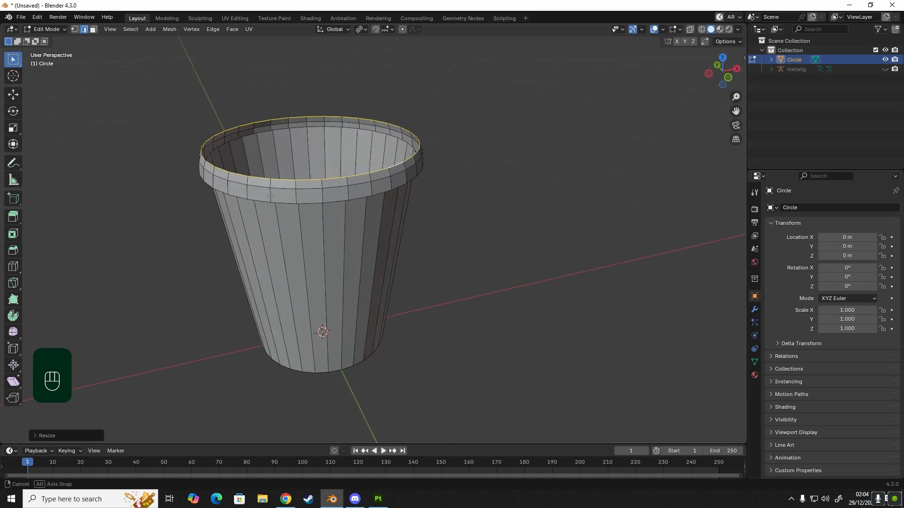
pyautogui.moveTo(503, 159); pyautogui.dragTo(476, 169, button='middle')
pyautogui.scroll(1, 476, 169)
pyautogui.press('e')
pyautogui.press('s')
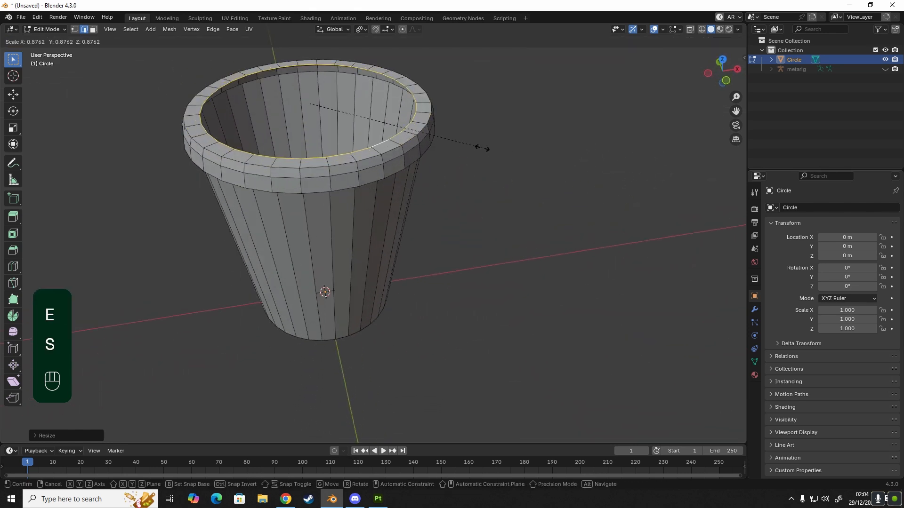
pyautogui.press('shift')
pyautogui.click(543, 177)
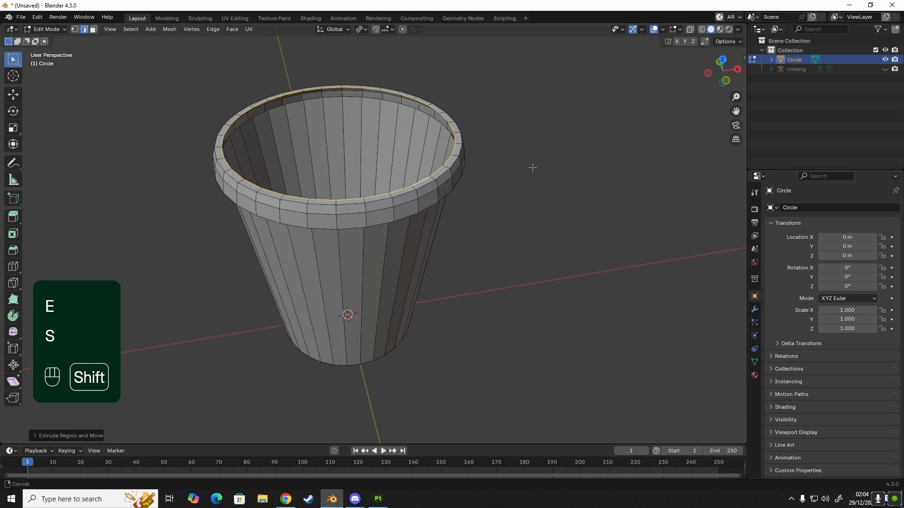
# - Extrude the rim's inner edge slightly down along Z and extrude it inward again to form a narrow recessed ledge
pyautogui.moveTo(544, 177); pyautogui.dragTo(490, 156, button='middle')
pyautogui.scroll(2, 490, 155)
pyautogui.press('e')
pyautogui.press('z')
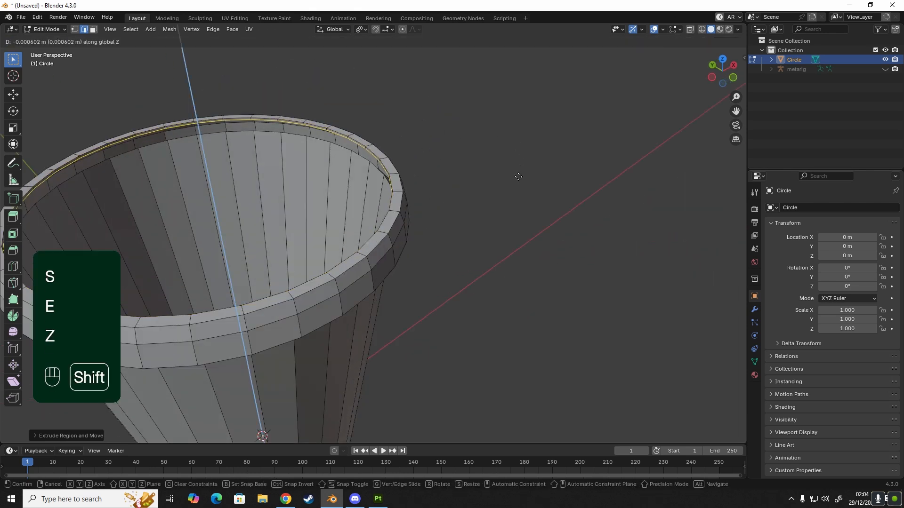
pyautogui.keyDown('shift'); pyautogui.click(515, 214); pyautogui.keyUp('shift')
pyautogui.press('e')
pyautogui.press('s')
pyautogui.press('shift')
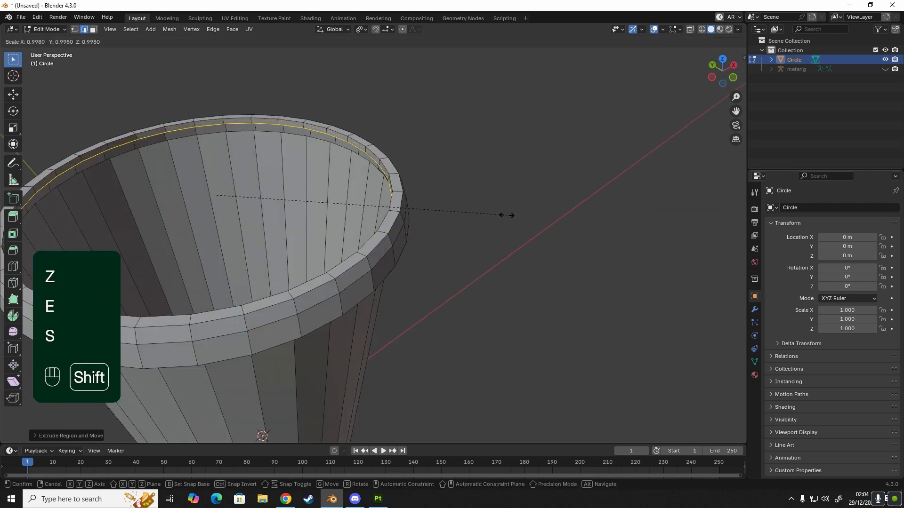
pyautogui.keyDown('shift'); pyautogui.click(311, 234); pyautogui.keyUp('shift')
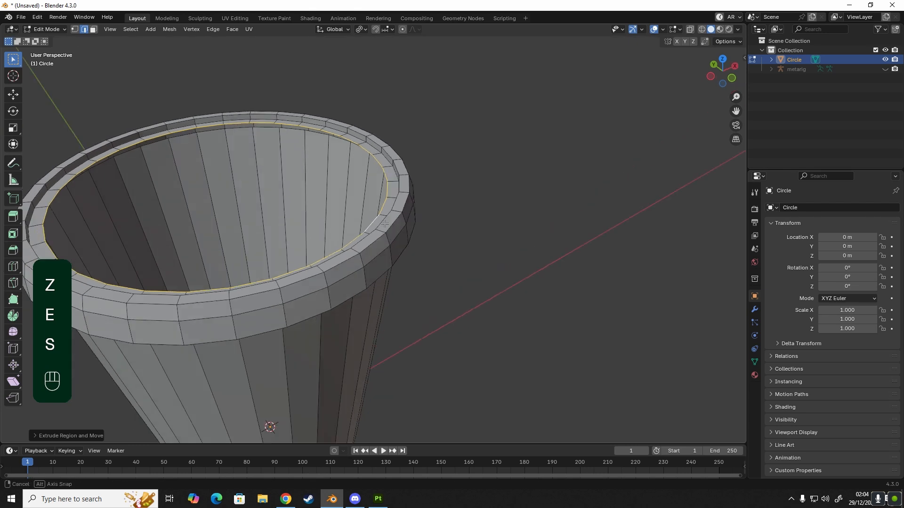
# - Extrude the ledge's inner loop up about 0.008 m along Z to form the lid's raised wall
pyautogui.moveTo(311, 234); pyautogui.dragTo(458, 250, button='middle')
pyautogui.press('e')
pyautogui.press('z')
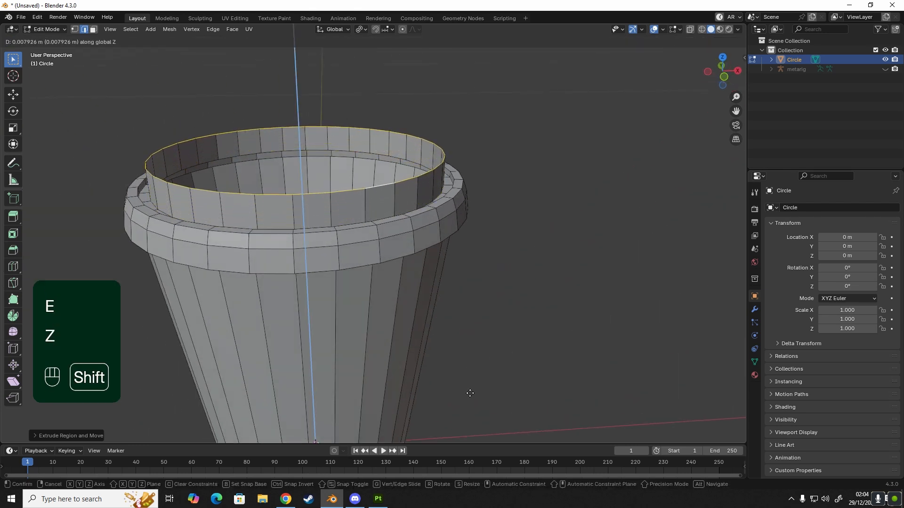
pyautogui.click(472, 375)
# - Scale the raised wall's top loop to about 0.97 and move it up about 0.002 m along Z
pyautogui.press('KP_1')
pyautogui.scroll(-3, 480, 350)
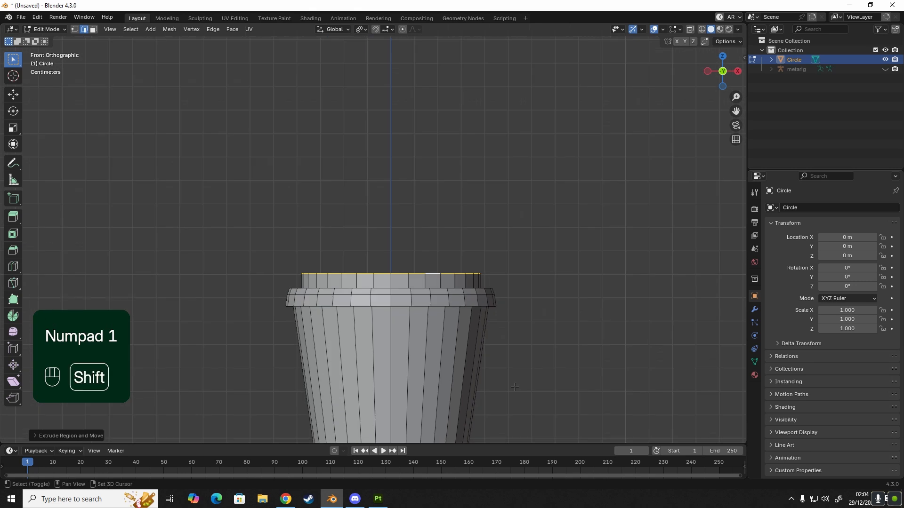
pyautogui.keyDown('shift'); pyautogui.moveTo(515, 384); pyautogui.dragTo(471, 263, button='middle'); pyautogui.keyUp('shift')
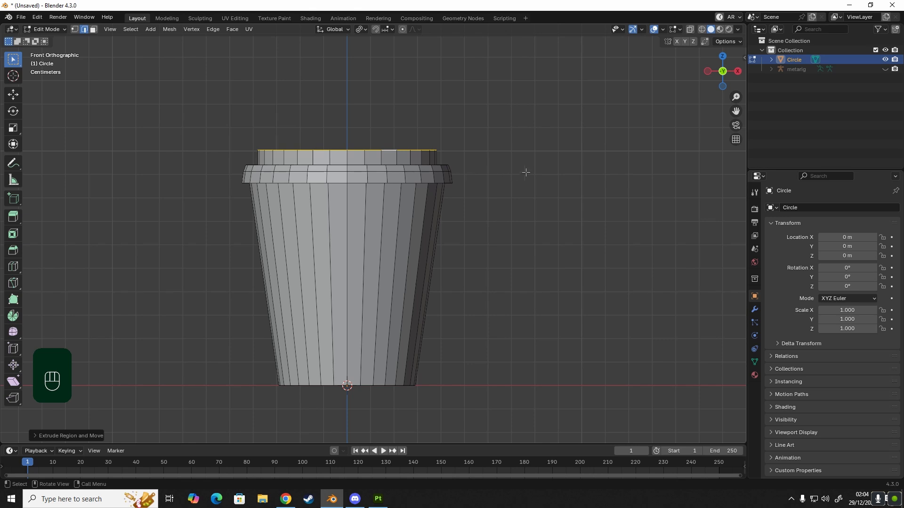
pyautogui.press('s')
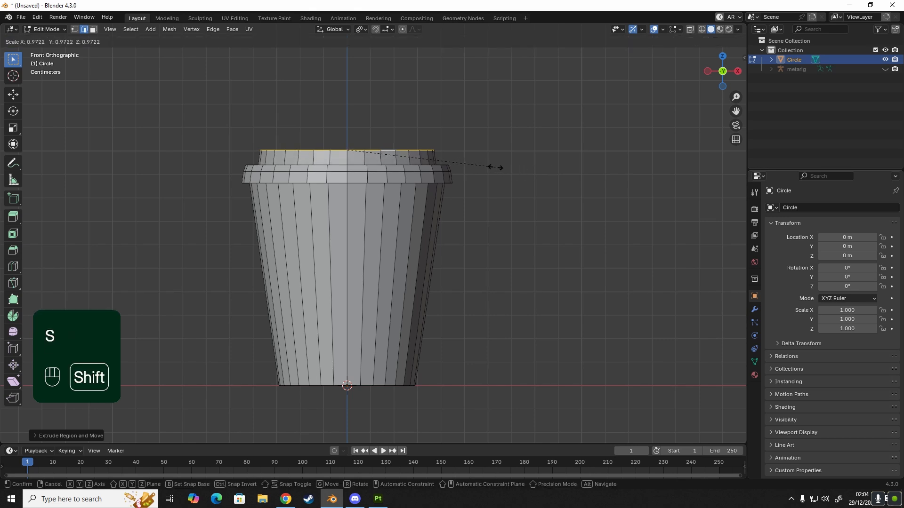
pyautogui.click(495, 172)
pyautogui.press('g')
pyautogui.press('z')
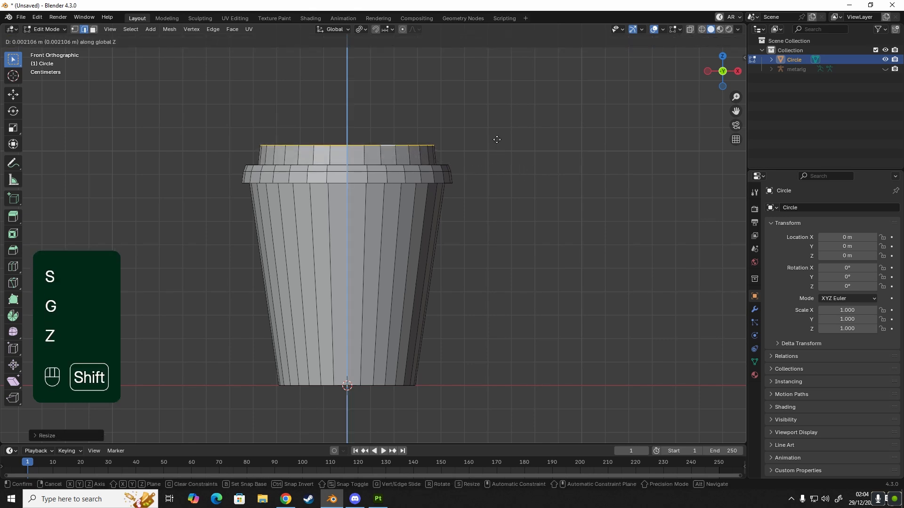
pyautogui.click(513, 152)
# - Extrude the lid wall's top loop inward to about 0.9 scale, and extrude that inner edge down along Z inside the lid
pyautogui.moveTo(446, 142); pyautogui.dragTo(452, 190, button='middle')
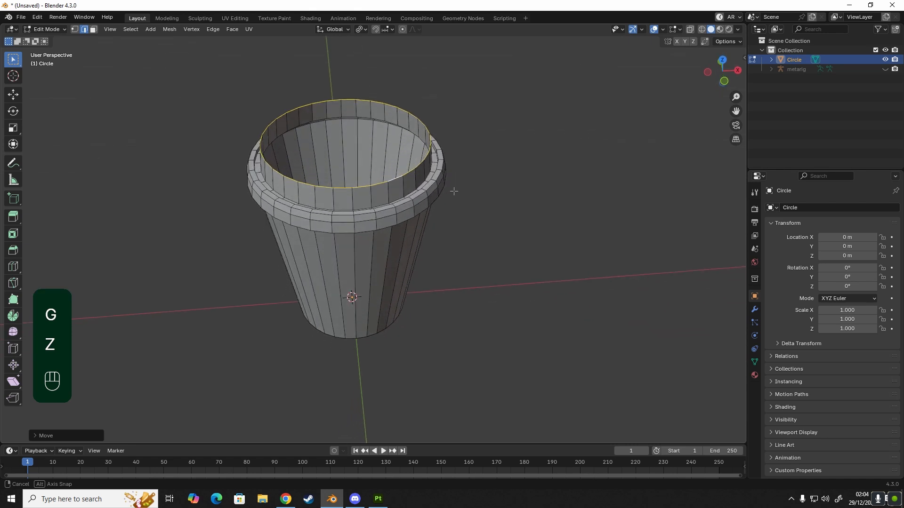
pyautogui.press('e')
pyautogui.press('s')
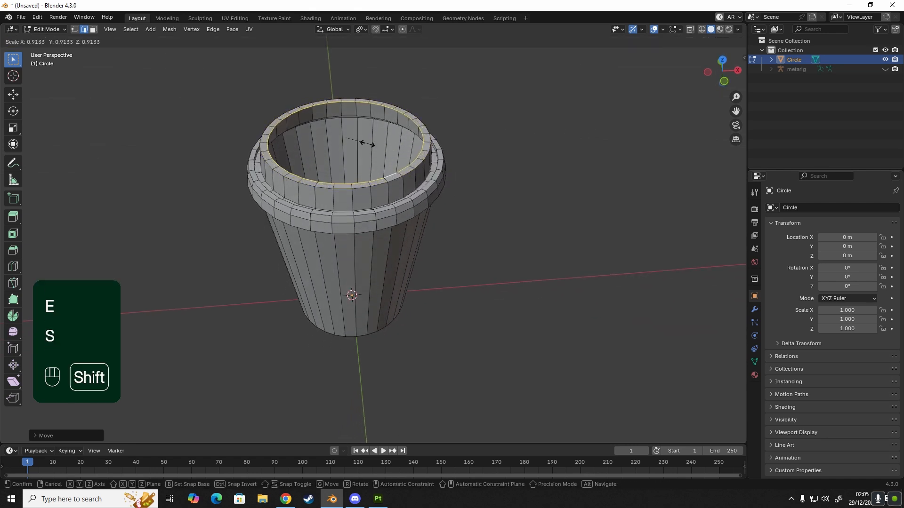
pyautogui.click(348, 142)
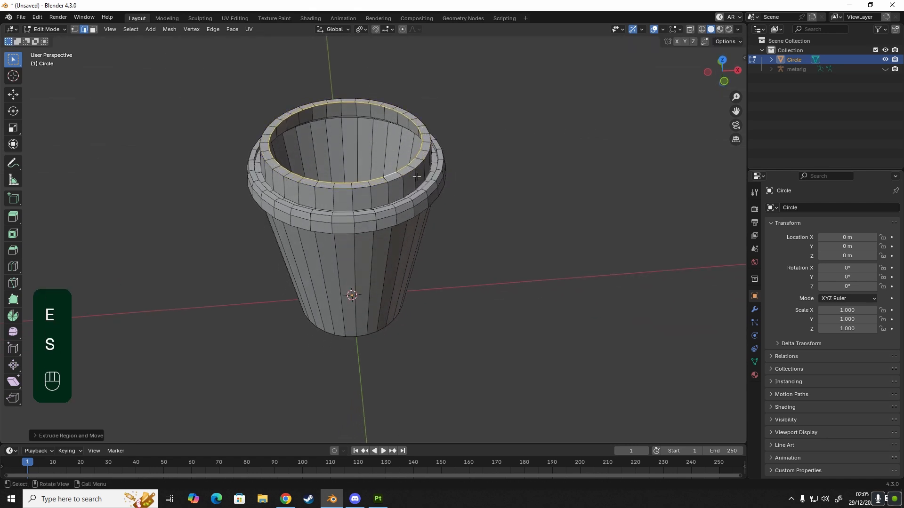
pyautogui.press('e')
pyautogui.press('z')
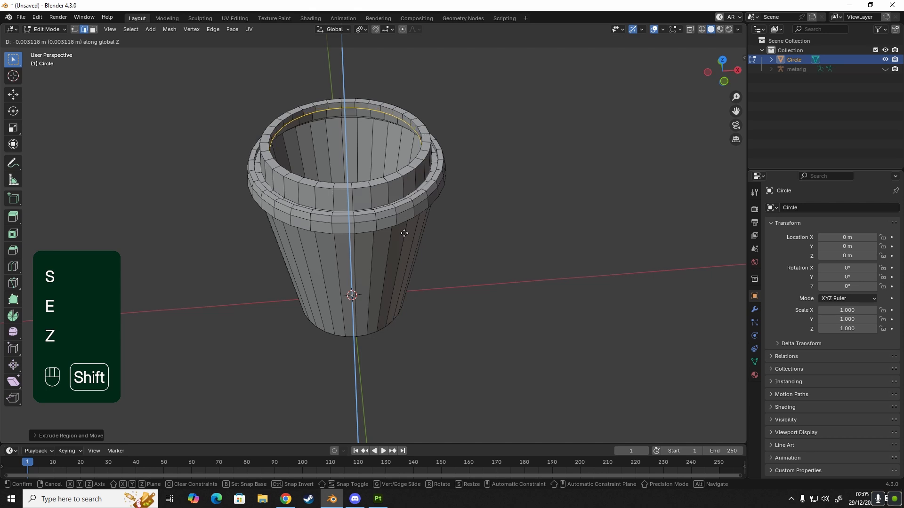
pyautogui.click(387, 285)
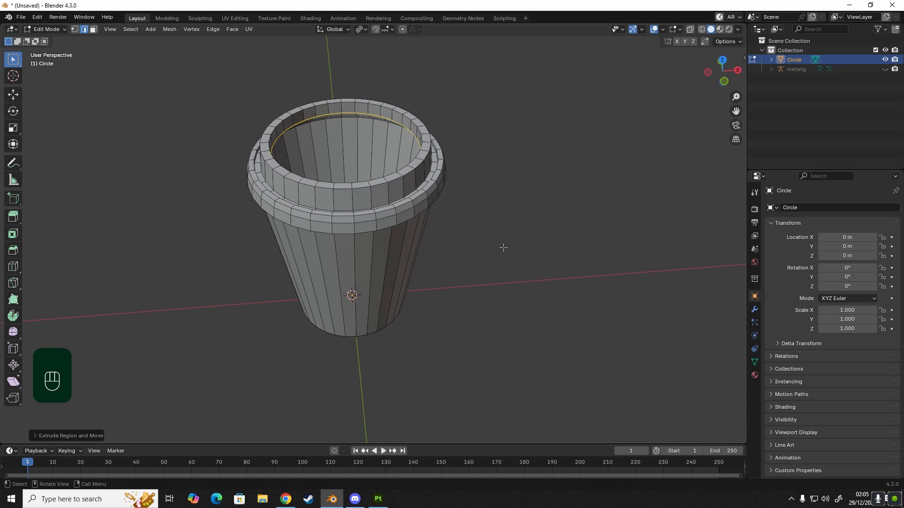
# - Move the lid's lowered inner edge loop up about 0.001 m along Z and extrude it inward to form a flat ring
pyautogui.press('g')
pyautogui.press('z')
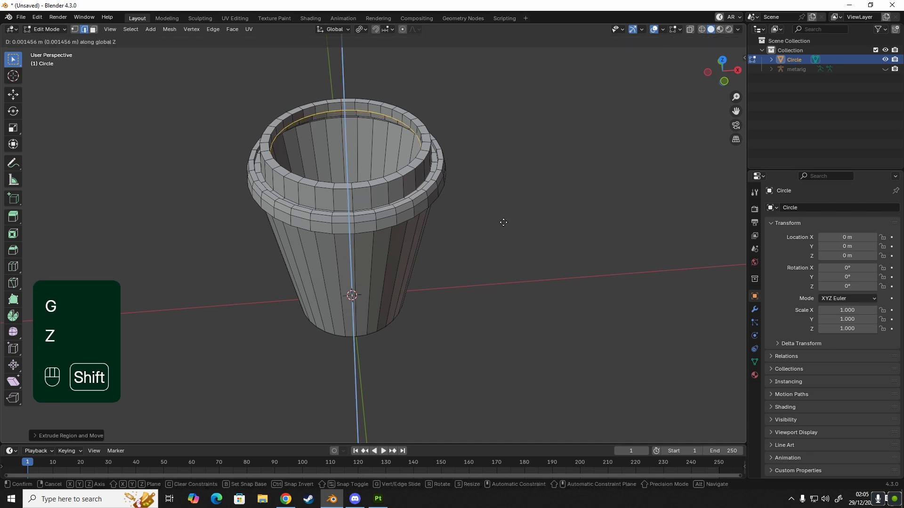
pyautogui.click(498, 229)
pyautogui.press('e')
pyautogui.press('s')
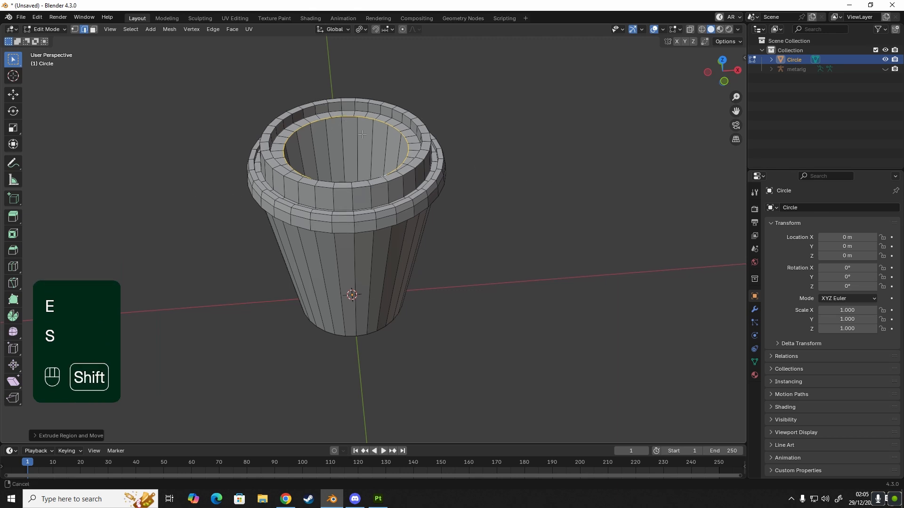
# - Grid-fill the opening inside the lid with Simple Blending enabled
pyautogui.keyDown('shift'); pyautogui.moveTo(345, 117); pyautogui.dragTo(362, 187, button='middle'); pyautogui.keyUp('shift')
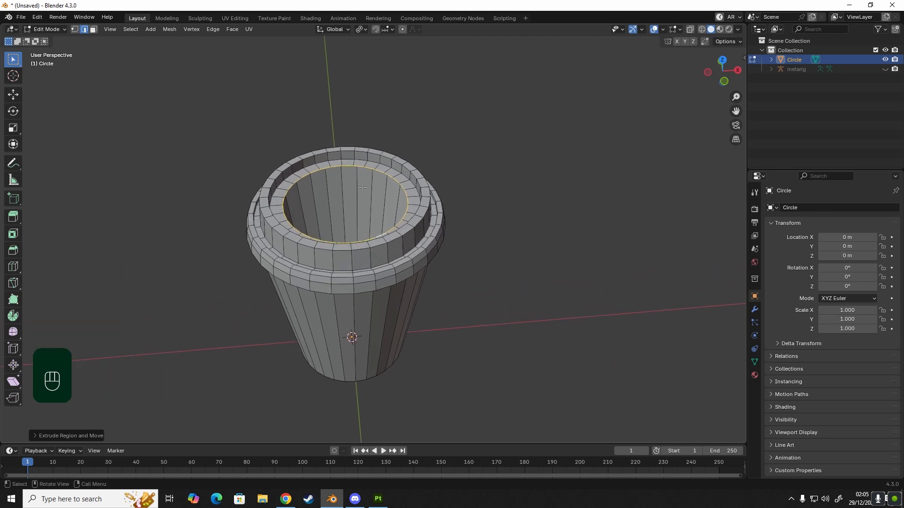
pyautogui.click(232, 30)
pyautogui.click(253, 140)
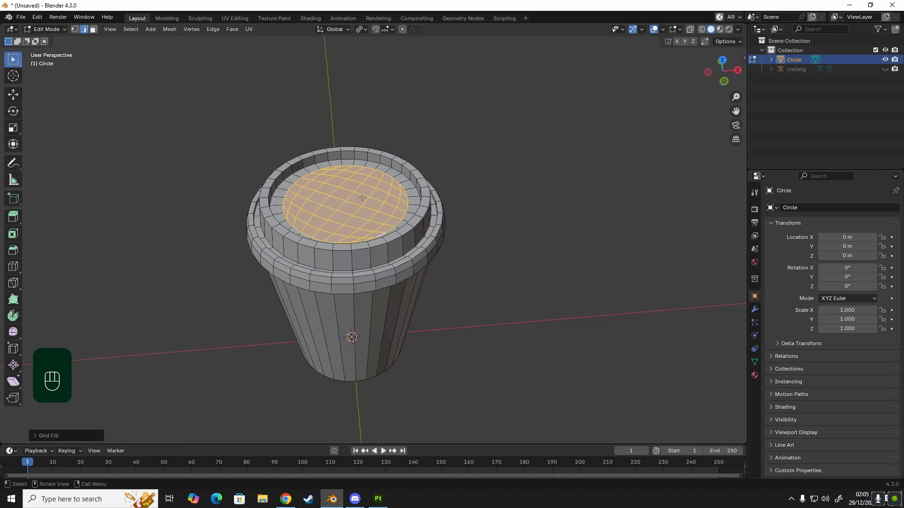
pyautogui.click(42, 435)
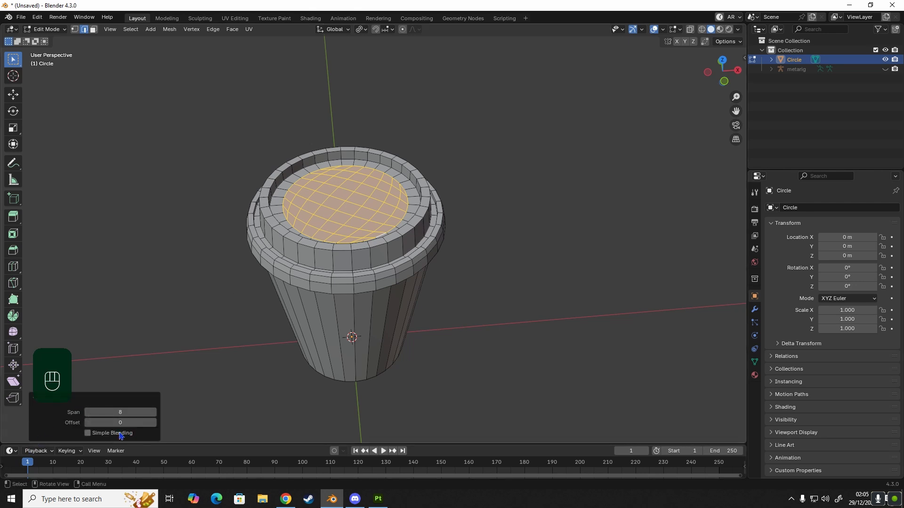
pyautogui.click(87, 434)
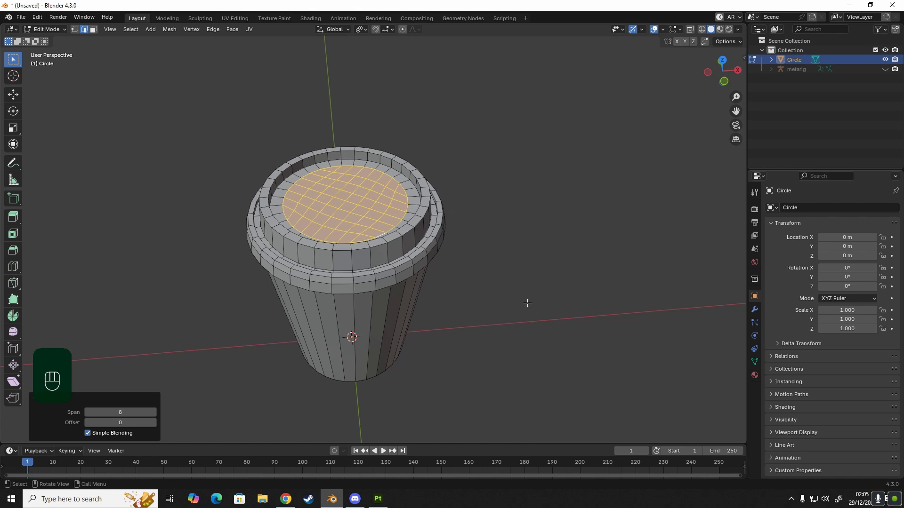
# - Inspect the filled lid and the cup's recessed underside from several angles in Object Mode
pyautogui.moveTo(527, 303); pyautogui.dragTo(477, 240, button='middle')
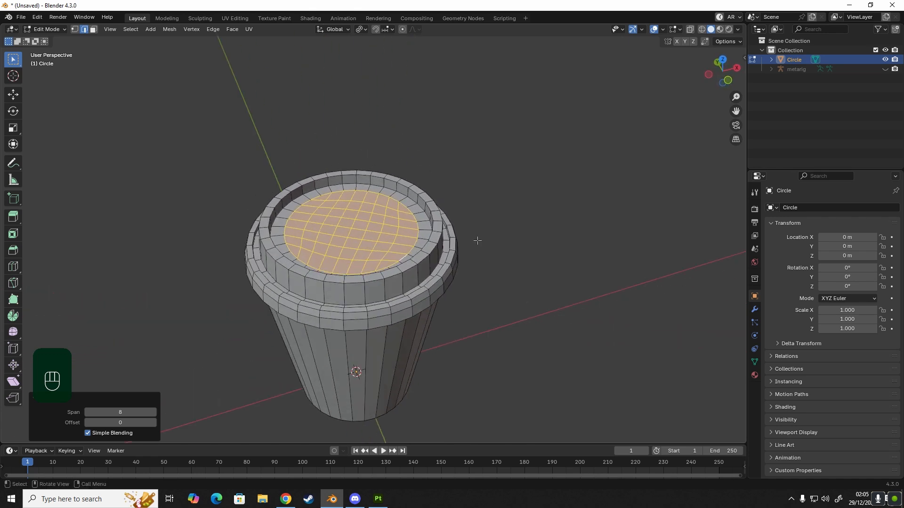
pyautogui.keyDown('shift'); pyautogui.moveTo(474, 300); pyautogui.dragTo(484, 325, button='middle'); pyautogui.keyUp('shift')
pyautogui.moveTo(484, 327); pyautogui.dragTo(452, 289, button='middle')
pyautogui.moveTo(440, 298); pyautogui.dragTo(417, 357, button='middle')
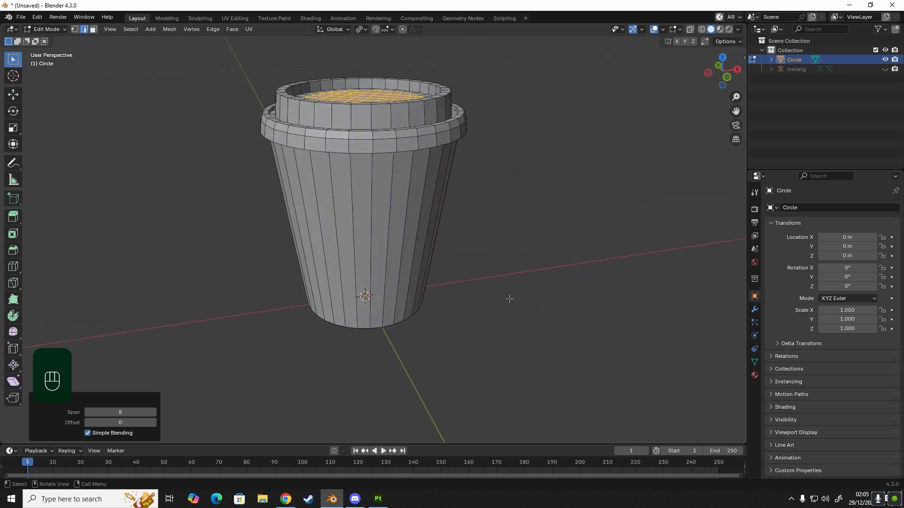
pyautogui.press('Tab')
pyautogui.moveTo(500, 308); pyautogui.dragTo(438, 271, button='middle')
pyautogui.scroll(5, 395, 298)
pyautogui.moveTo(396, 294); pyautogui.dragTo(447, 252, button='middle')
pyautogui.click(448, 253)
pyautogui.press('Tab')
pyautogui.press('Tab')
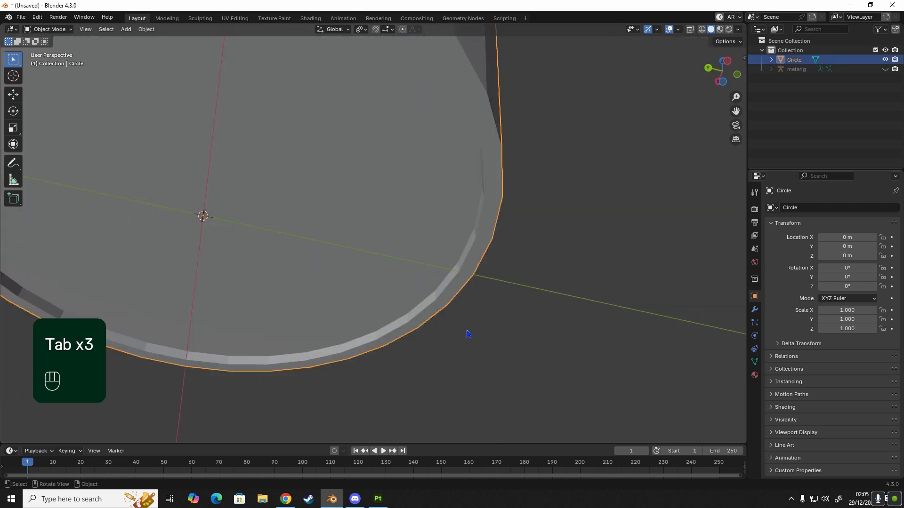
pyautogui.click(467, 331)
pyautogui.click(463, 191)
# - Select the edge loops around the rim and recess of the cup's bottom in Edit Mode
pyautogui.press('Tab')
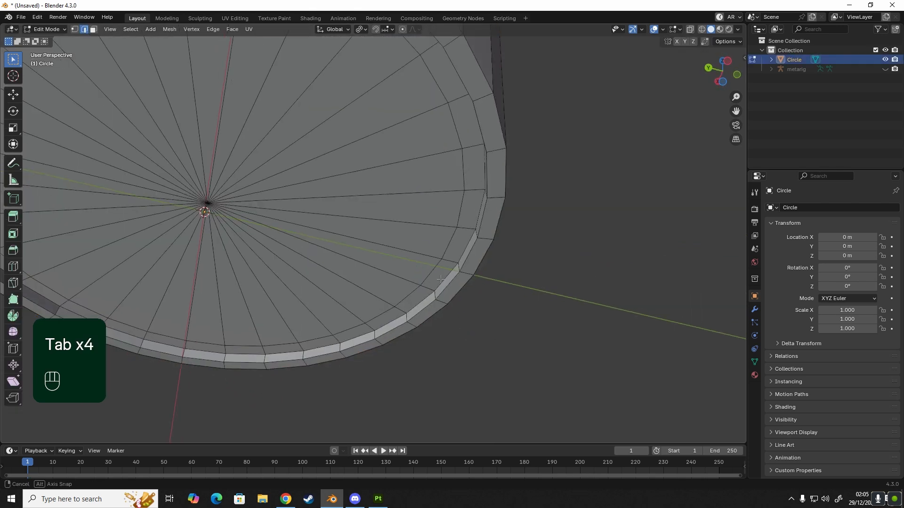
pyautogui.moveTo(433, 281); pyautogui.dragTo(477, 276, button='middle')
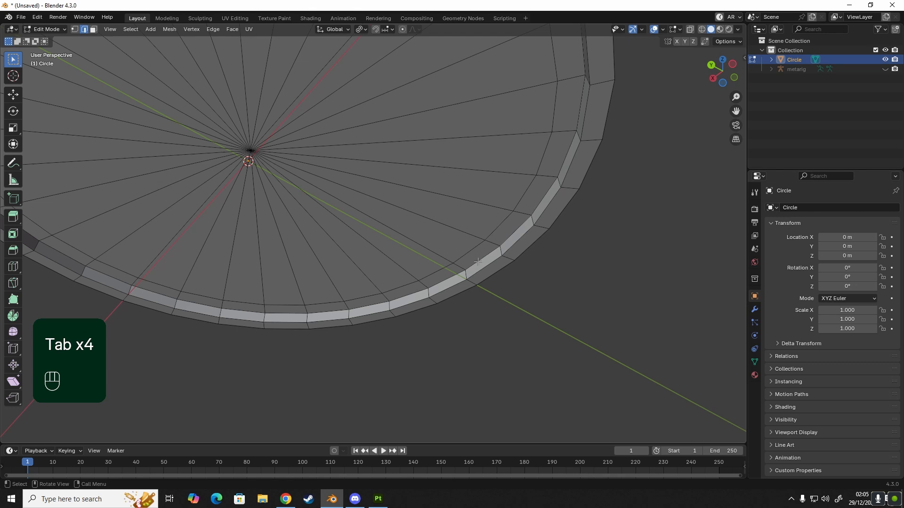
pyautogui.press('2')
pyautogui.keyDown('alt'); pyautogui.click(485, 258); pyautogui.keyUp('alt')
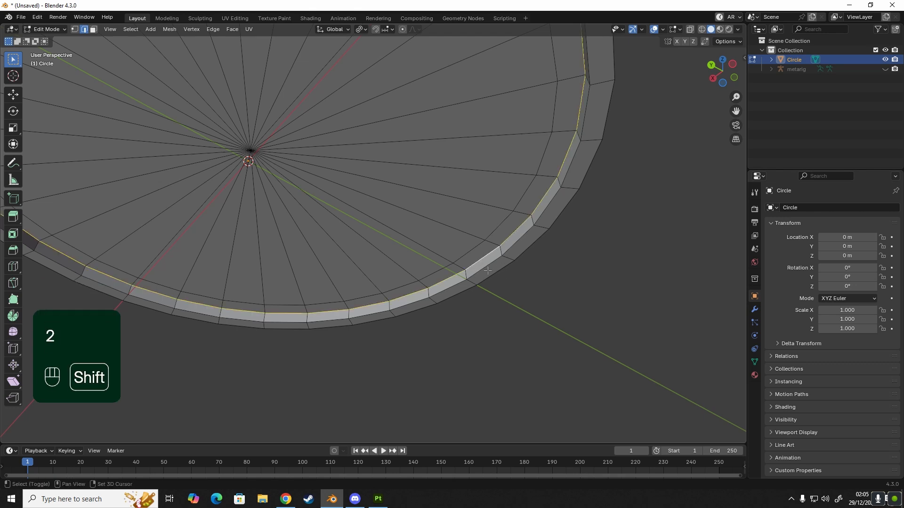
pyautogui.keyDown('alt'); pyautogui.keyDown('shift'); pyautogui.click(488, 271); pyautogui.keyUp('shift'); pyautogui.keyUp('alt')
pyautogui.moveTo(526, 277); pyautogui.dragTo(379, 340, button='middle')
pyautogui.keyDown('alt'); pyautogui.keyDown('shift'); pyautogui.click(410, 289); pyautogui.keyUp('shift'); pyautogui.keyUp('alt')
# - Add the edge loops of the lid's narrow recessed ledge and outer rim to the selection
pyautogui.scroll(-8, 387, 198)
pyautogui.keyDown('shift'); pyautogui.moveTo(386, 195); pyautogui.dragTo(400, 282, button='middle'); pyautogui.keyUp('shift')
pyautogui.moveTo(401, 283); pyautogui.dragTo(386, 302, button='middle')
pyautogui.scroll(6, 383, 246)
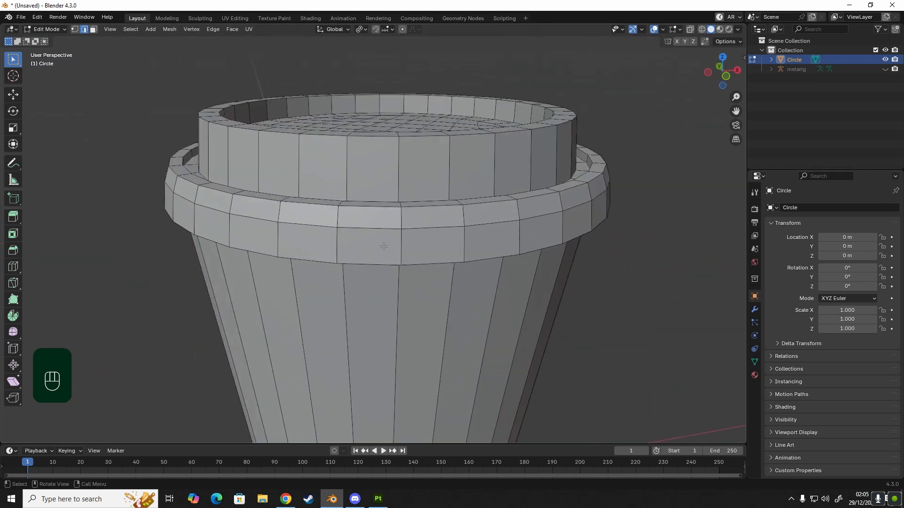
pyautogui.moveTo(383, 246); pyautogui.dragTo(509, 251, button='middle')
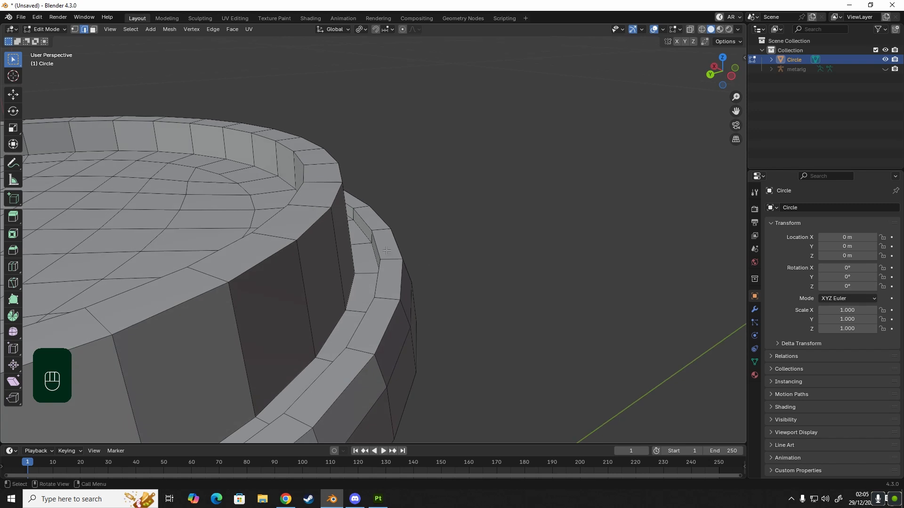
pyautogui.keyDown('alt'); pyautogui.keyDown('shift'); pyautogui.click(364, 221); pyautogui.keyUp('shift'); pyautogui.keyUp('alt')
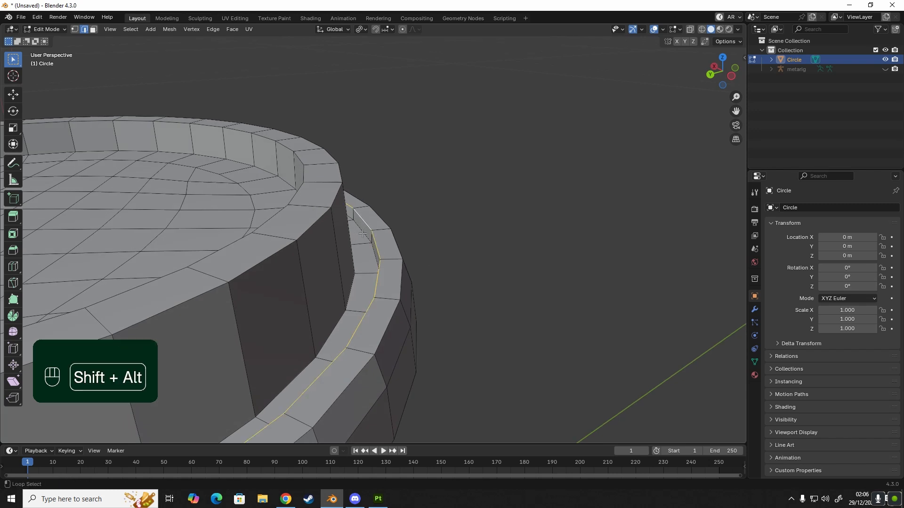
pyautogui.keyDown('alt'); pyautogui.keyDown('shift'); pyautogui.click(363, 234); pyautogui.keyUp('shift'); pyautogui.keyUp('alt')
pyautogui.keyDown('alt'); pyautogui.keyDown('shift'); pyautogui.click(350, 295); pyautogui.keyUp('shift'); pyautogui.keyUp('alt')
# - Add the raised lid wall's top and inner edge loops, and bevel all selected loops about 0.0002 m with 2 segments
pyautogui.keyDown('alt'); pyautogui.keyDown('shift'); pyautogui.click(313, 224); pyautogui.keyUp('shift'); pyautogui.keyUp('alt')
pyautogui.moveTo(311, 224); pyautogui.dragTo(251, 227, button='middle')
pyautogui.keyDown('alt'); pyautogui.keyDown('shift'); pyautogui.click(247, 225); pyautogui.keyUp('shift'); pyautogui.keyUp('alt')
pyautogui.keyDown('alt'); pyautogui.keyDown('shift'); pyautogui.click(249, 276); pyautogui.keyUp('shift'); pyautogui.keyUp('alt')
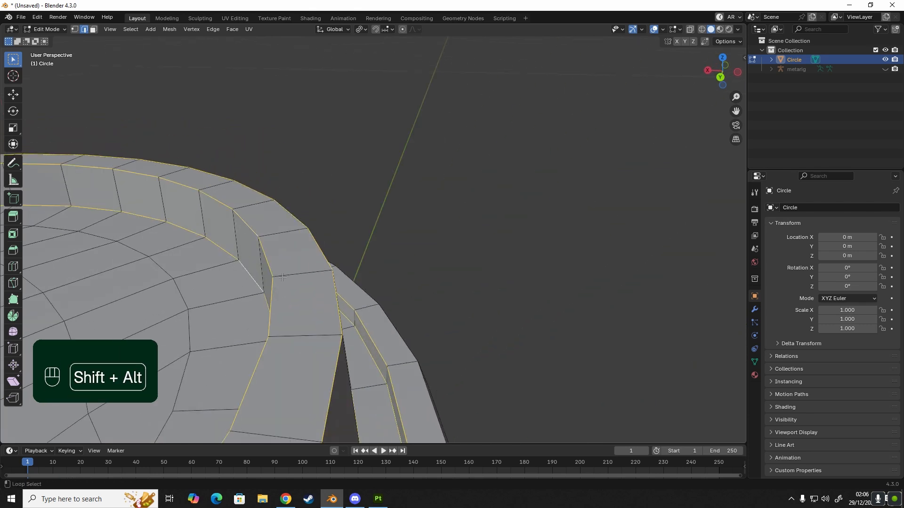
pyautogui.moveTo(329, 278); pyautogui.dragTo(288, 278, button='middle')
pyautogui.keyDown('alt'); pyautogui.keyDown('shift'); pyautogui.click(337, 292); pyautogui.keyUp('shift'); pyautogui.keyUp('alt')
pyautogui.moveTo(374, 299); pyautogui.dragTo(363, 305, button='middle')
pyautogui.hotkey('ctrl', 'b')
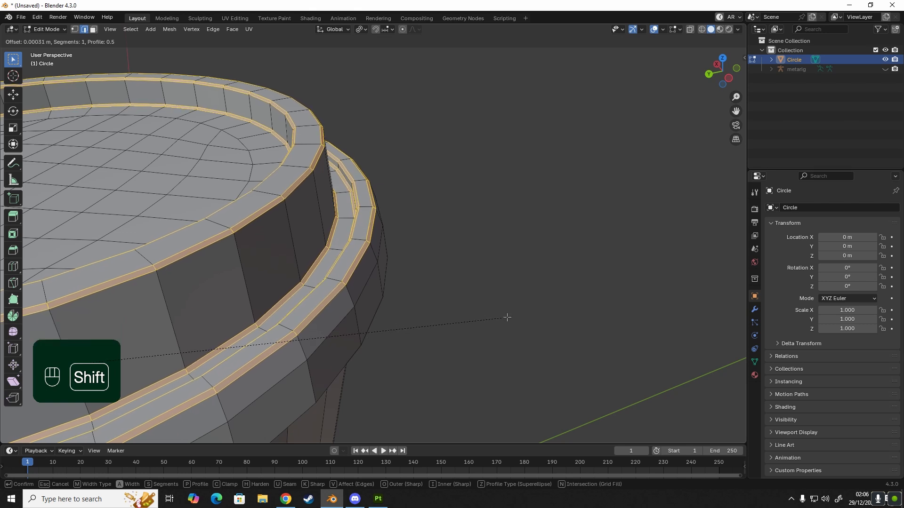
pyautogui.scroll(1, 511, 325)
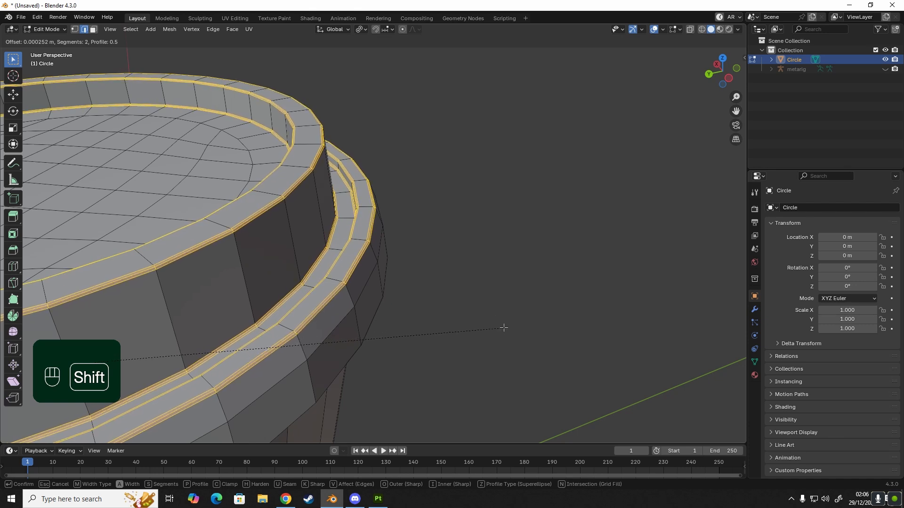
pyautogui.click(502, 327)
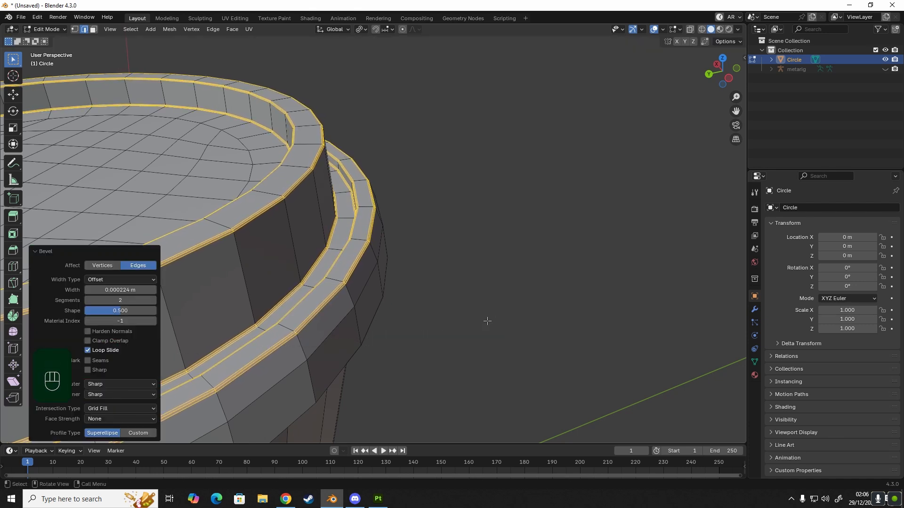
# - Apply Shade Smooth to the whole cup in Object Mode
pyautogui.moveTo(484, 319); pyautogui.dragTo(398, 278, button='middle')
pyautogui.press('Tab')
pyautogui.scroll(-4, 356, 288)
pyautogui.click(401, 280)
pyautogui.rightClick(381, 241)
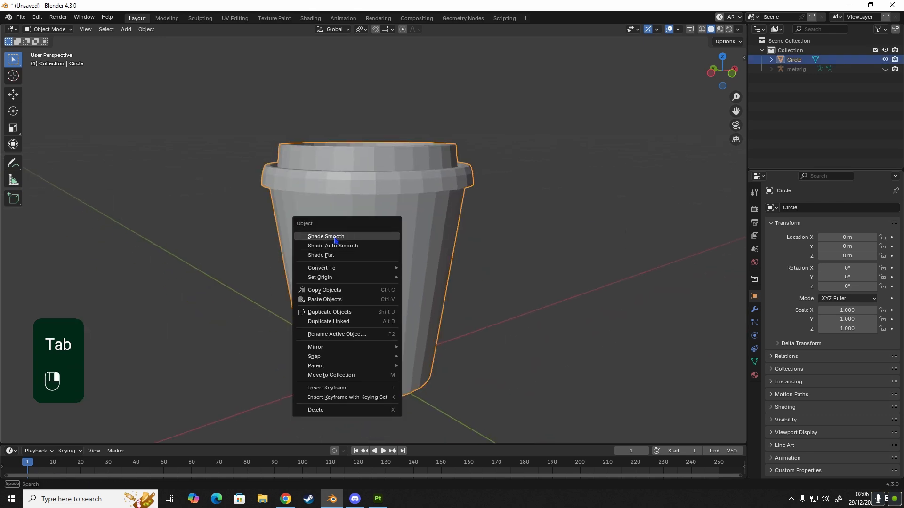
pyautogui.click(349, 240)
pyautogui.click(468, 238)
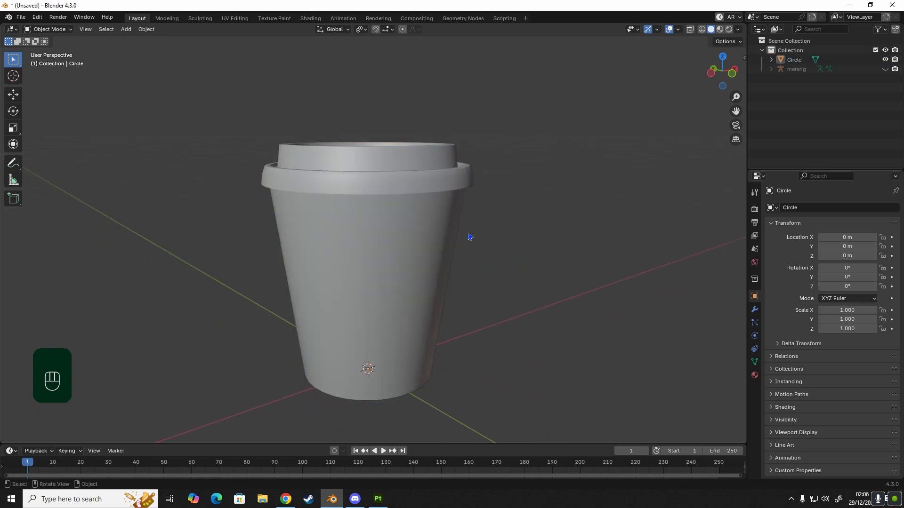
pyautogui.moveTo(468, 238); pyautogui.dragTo(374, 244, button='middle')
pyautogui.press('KP_1')
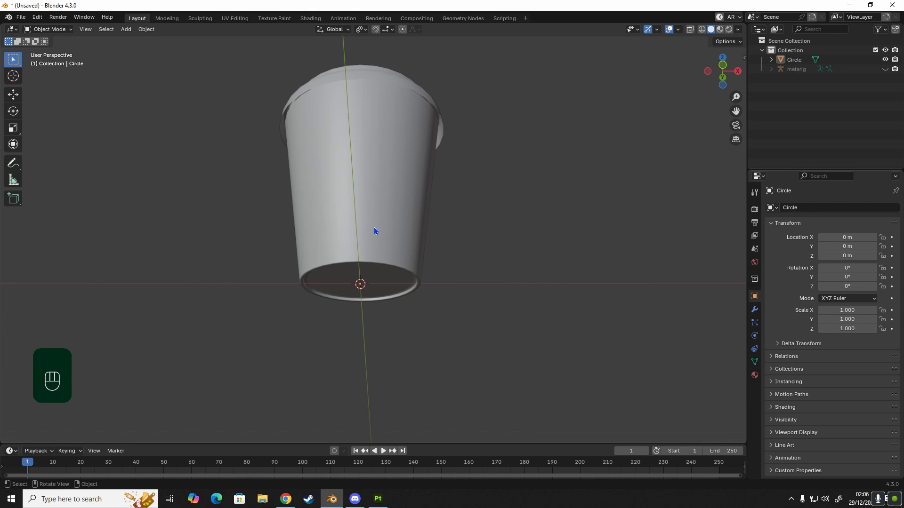
pyautogui.moveTo(393, 235)
pyautogui.mouseDown(button='middle')
pyautogui.moveTo(401, 259)
pyautogui.moveTo(419, 240)
pyautogui.moveTo(387, 248)
pyautogui.mouseUp(button='middle')
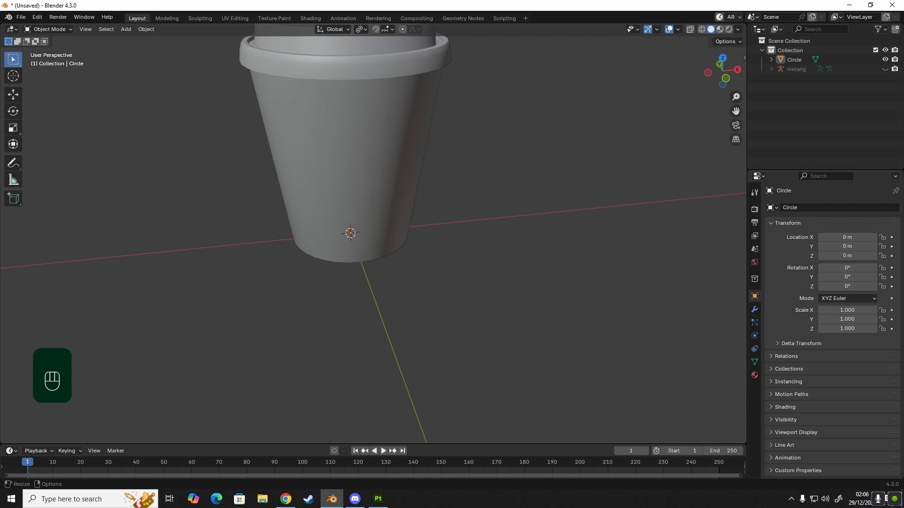
pyautogui.moveTo(369, 188); pyautogui.dragTo(347, 218, button='middle')
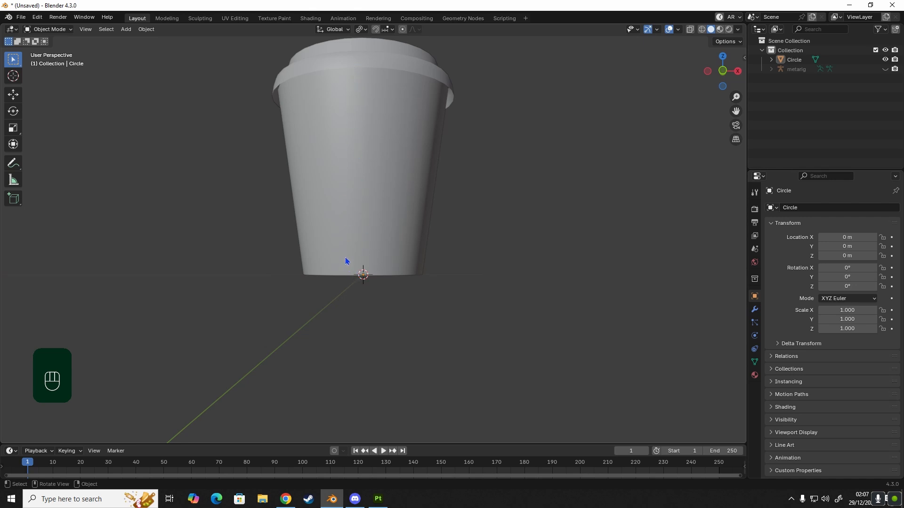
pyautogui.moveTo(353, 284); pyautogui.dragTo(395, 297, button='middle')
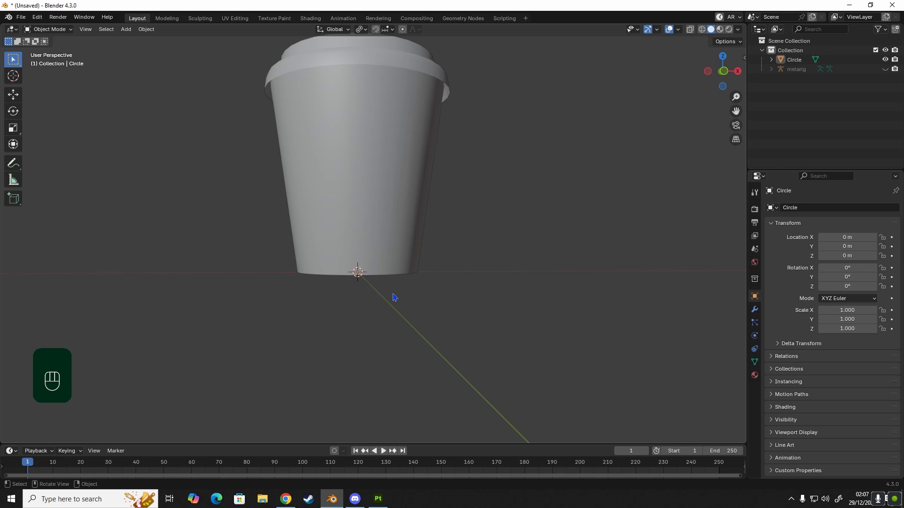
# - Add one centred horizontal loop cut around the cup body from the front view in Edit Mode
pyautogui.press('KP_1')
pyautogui.click(372, 169)
pyautogui.keyDown('shift'); pyautogui.moveTo(394, 155); pyautogui.dragTo(382, 243, button='middle'); pyautogui.keyUp('shift')
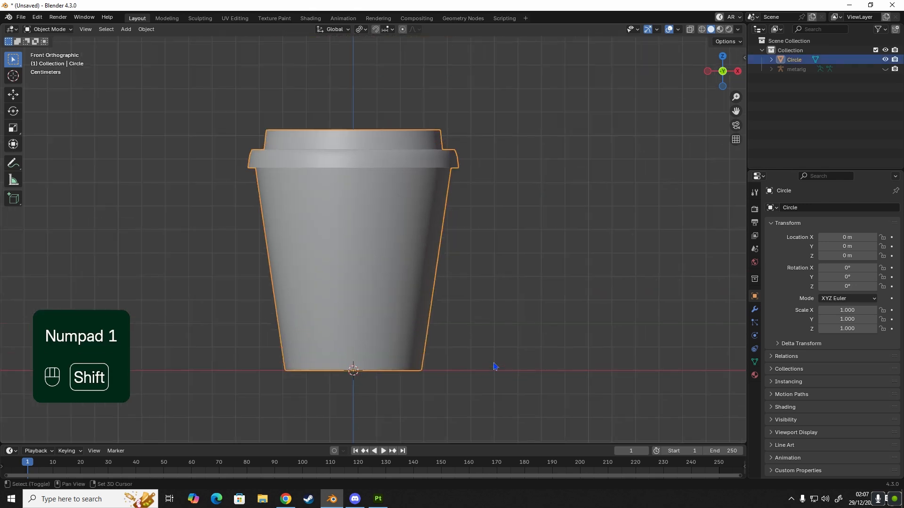
pyautogui.press('Tab')
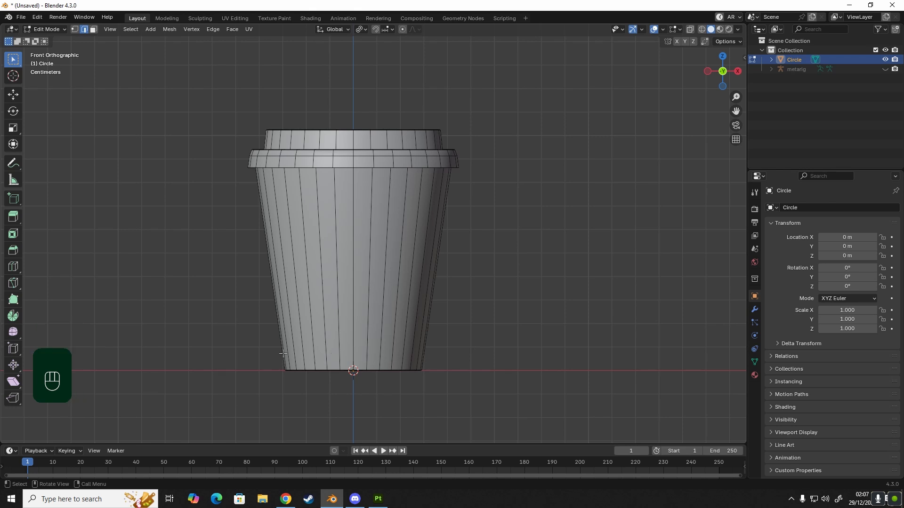
pyautogui.press('ctrl')
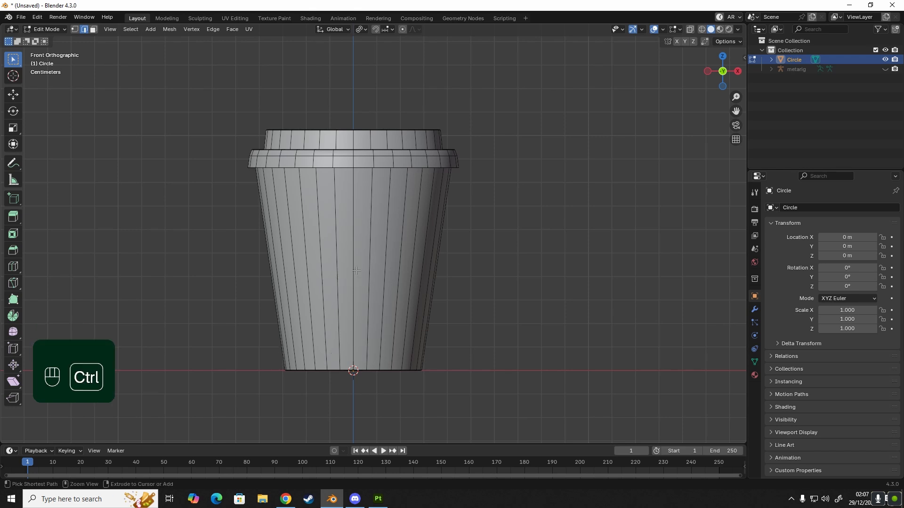
pyautogui.hotkey('ctrl', 'r')
pyautogui.click(356, 271)
pyautogui.rightClick(448, 307)
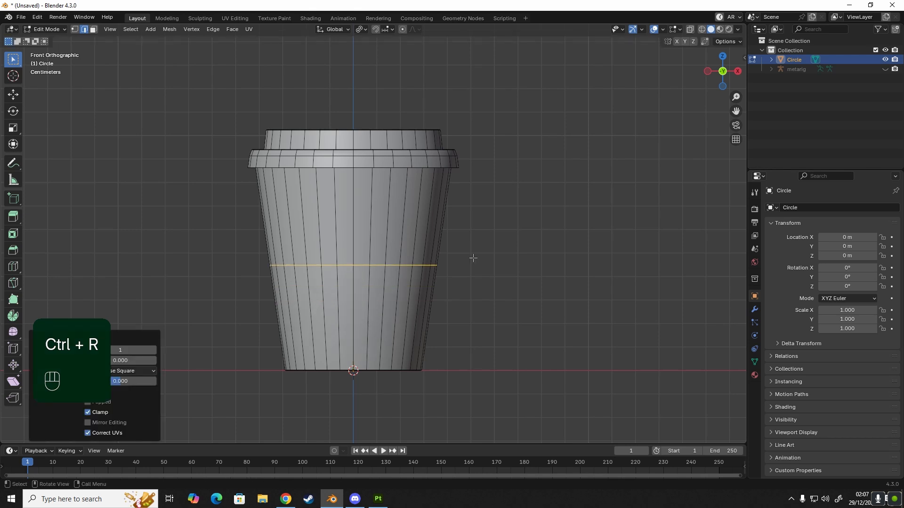
pyautogui.press('g')
pyautogui.press('g')
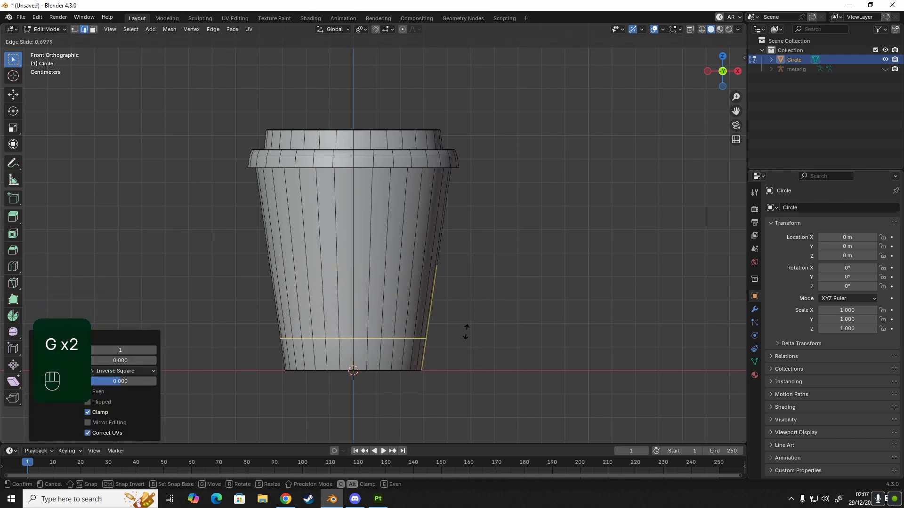
pyautogui.press('g')
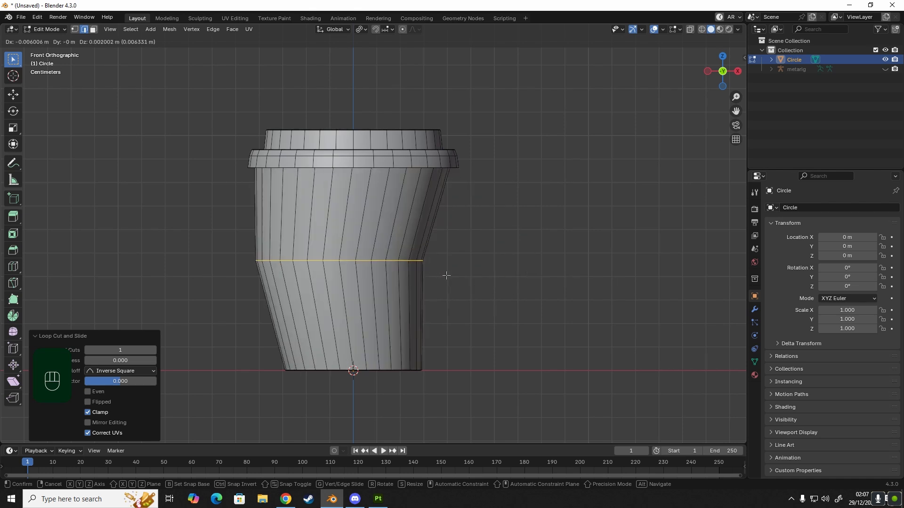
pyautogui.rightClick(360, 242)
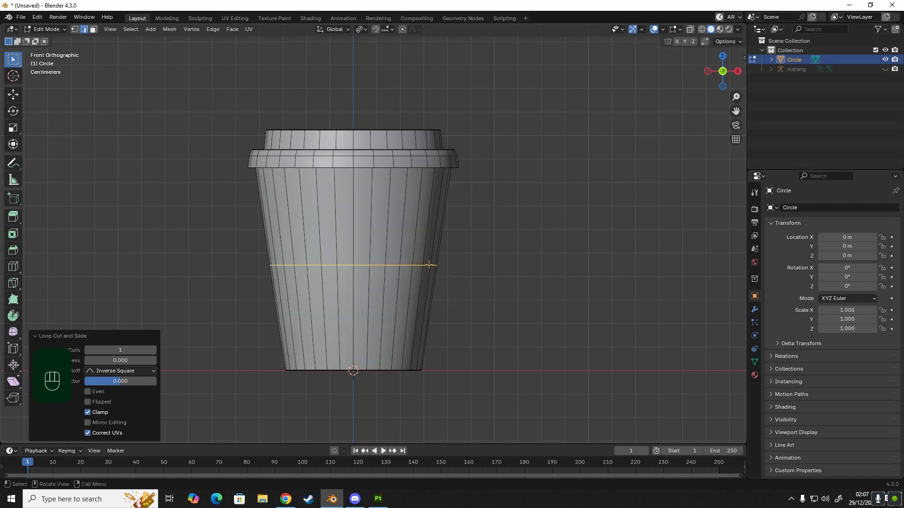
# - Edge-slide the new body loop down close to the cup's base with a factor of about 0.92
pyautogui.press('g')
pyautogui.press('g')
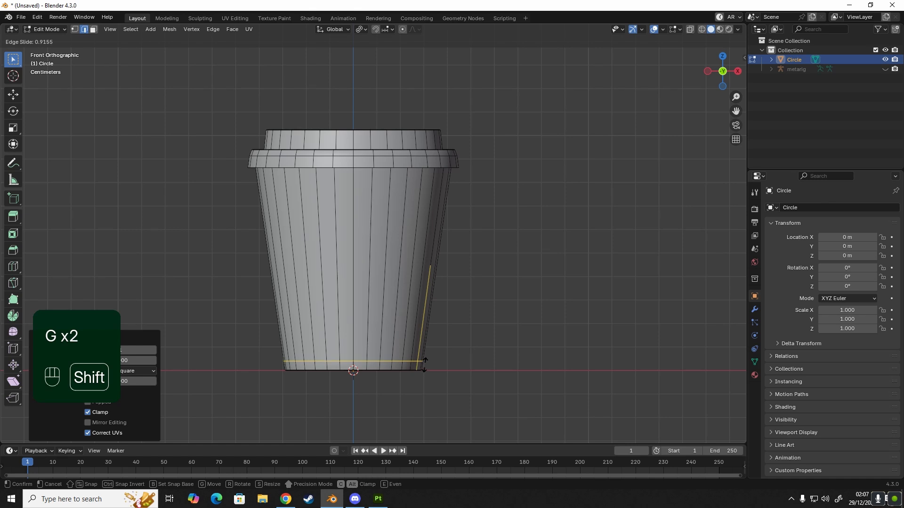
pyautogui.click(423, 368)
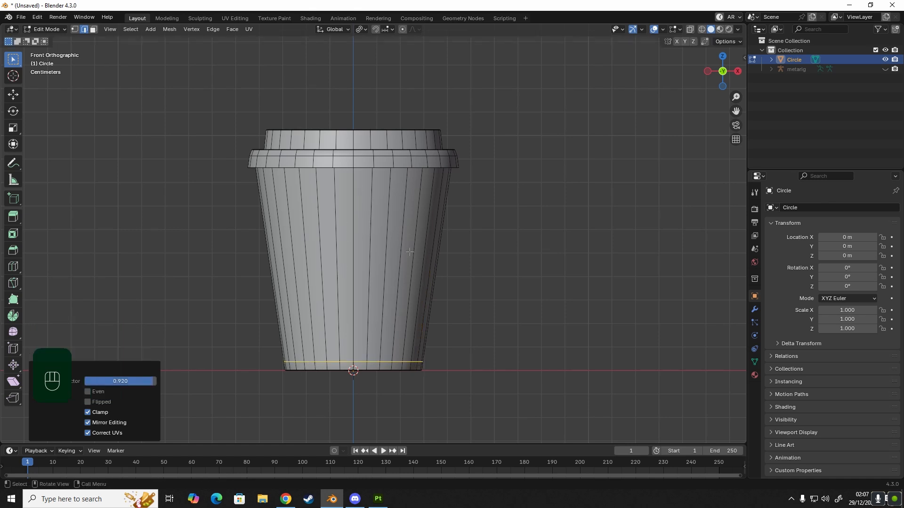
pyautogui.moveTo(192, 201); pyautogui.dragTo(489, 298)
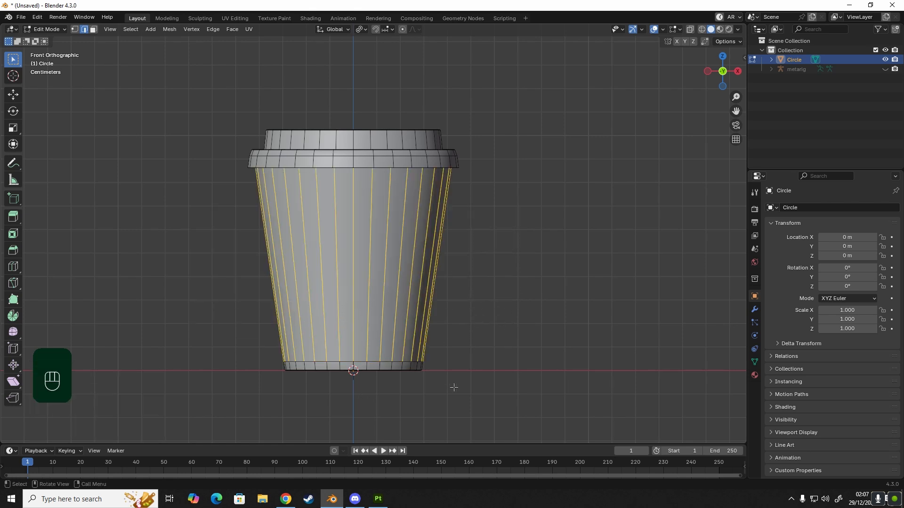
pyautogui.moveTo(466, 389); pyautogui.dragTo(226, 365)
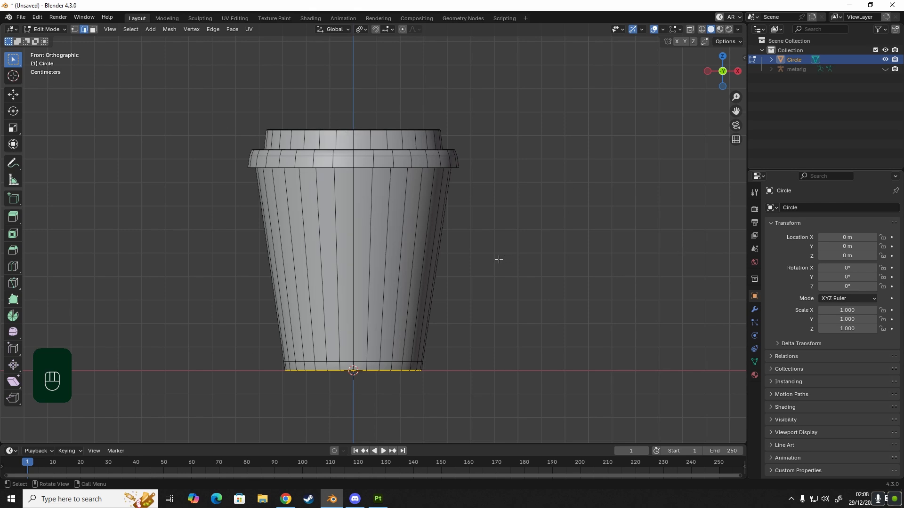
pyautogui.moveTo(498, 259); pyautogui.dragTo(484, 271, button='middle')
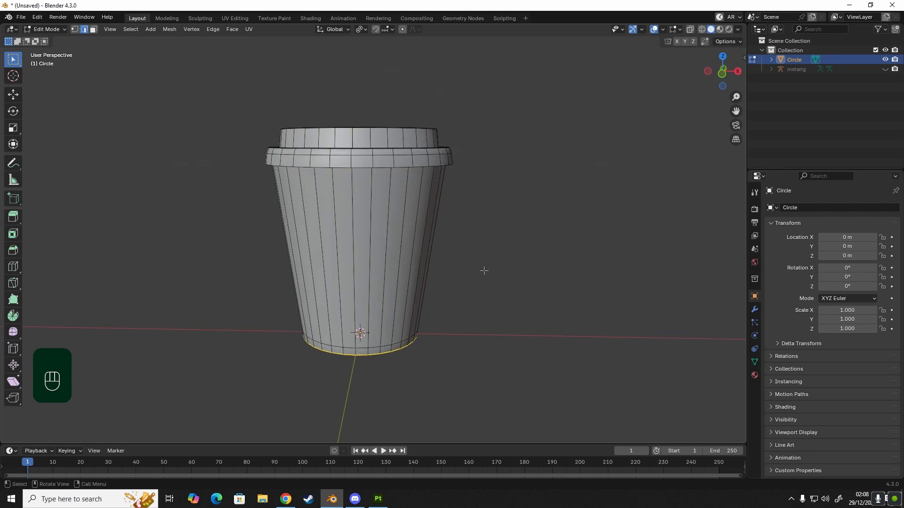
pyautogui.keyDown('shift'); pyautogui.moveTo(388, 324); pyautogui.dragTo(415, 308, button='middle'); pyautogui.keyUp('shift')
pyautogui.press('2')
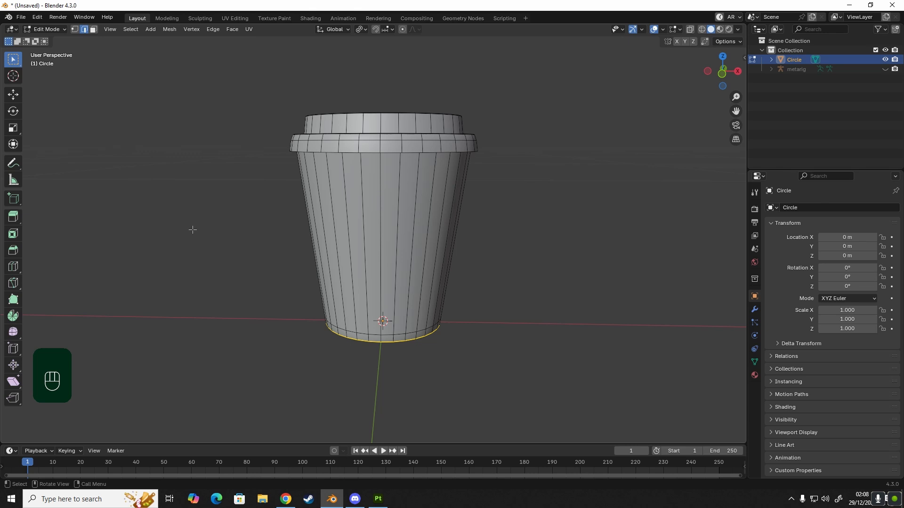
pyautogui.click(51, 34)
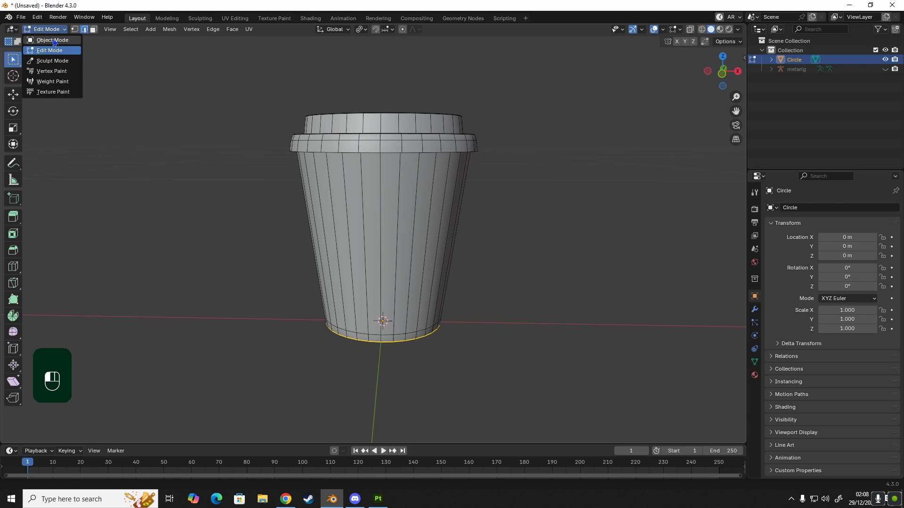
pyautogui.click(52, 41)
pyautogui.click(50, 34)
pyautogui.click(50, 50)
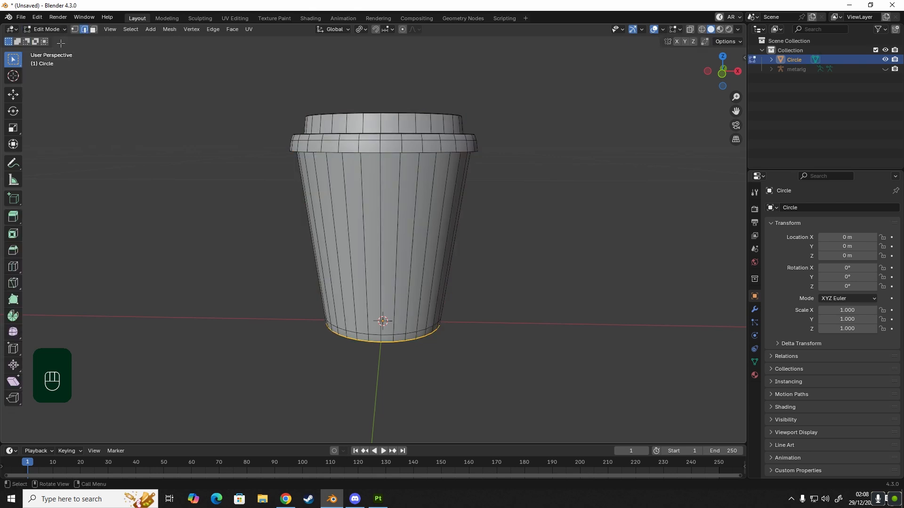
# - Select one vertical edge loop running down the cup body and across its bottom, using edge select mode
pyautogui.click(85, 30)
pyautogui.click(93, 30)
pyautogui.press('2')
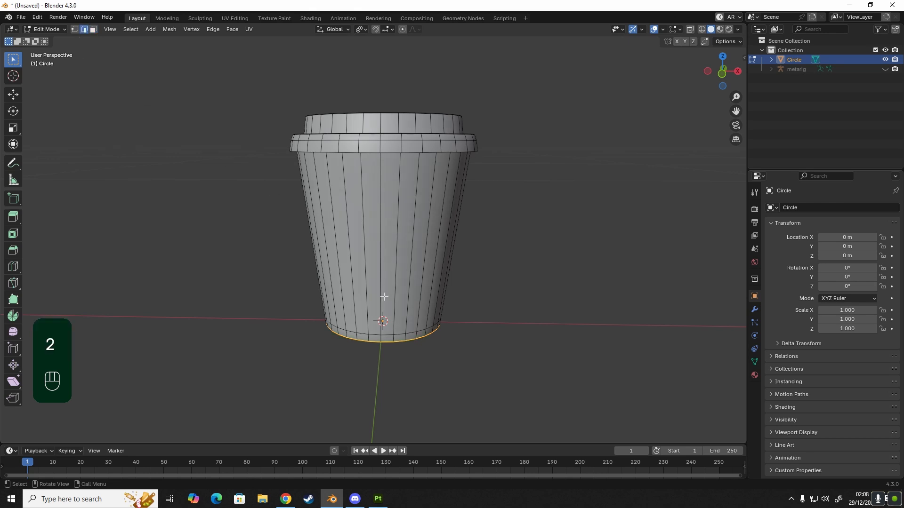
pyautogui.keyDown('alt'); pyautogui.click(384, 280); pyautogui.keyUp('alt')
pyautogui.moveTo(384, 280); pyautogui.dragTo(363, 301, button='middle')
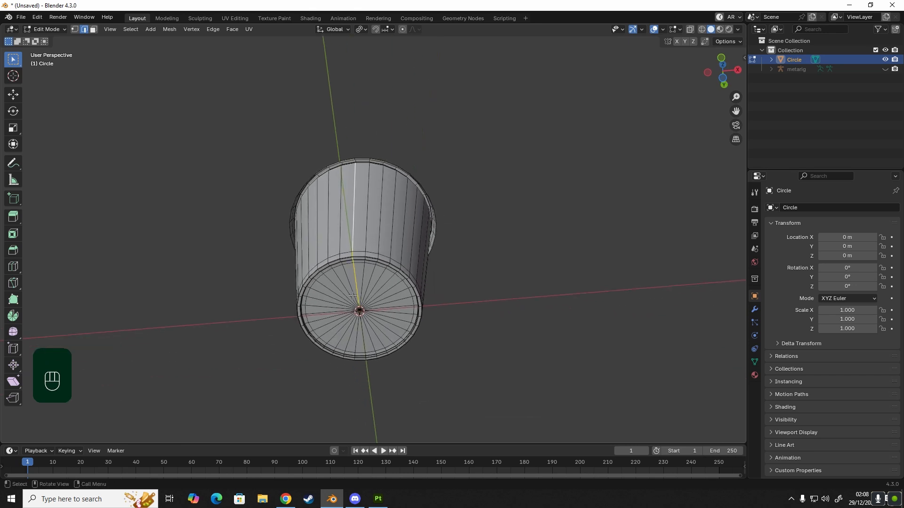
pyautogui.press('ctrl')
pyautogui.hotkey('ctrl', 'alt')
pyautogui.press('alt')
# - Deselect the loop's edges on the recessed bottom disc so the selection ends at the inner edge of the base ring
pyautogui.scroll(1, 338, 262)
pyautogui.scroll(2, 338, 262)
pyautogui.moveTo(338, 263); pyautogui.dragTo(320, 251, button='middle')
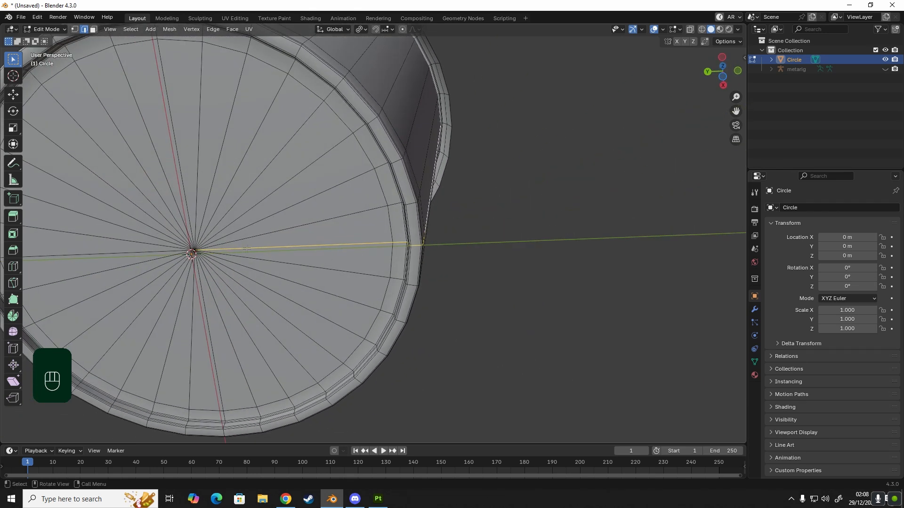
pyautogui.scroll(7, 406, 258)
pyautogui.moveTo(386, 158); pyautogui.dragTo(421, 168, button='middle')
pyautogui.scroll(2, 420, 168)
pyautogui.scroll(-1, 421, 168)
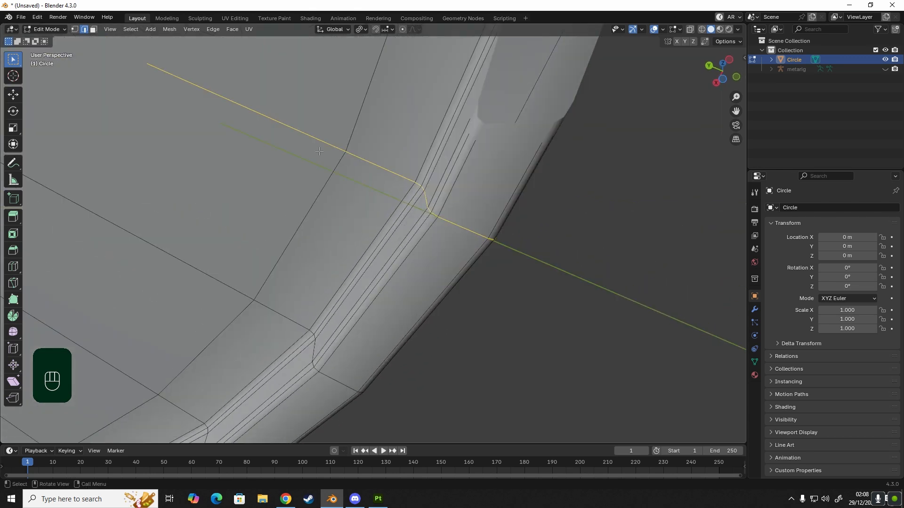
pyautogui.keyDown('shift'); pyautogui.click(310, 136); pyautogui.keyUp('shift')
pyautogui.keyDown('shift'); pyautogui.click(354, 157); pyautogui.keyUp('shift')
# - Set the viewport's Clip Start to 0.001 m
pyautogui.scroll(-7, 335, 170)
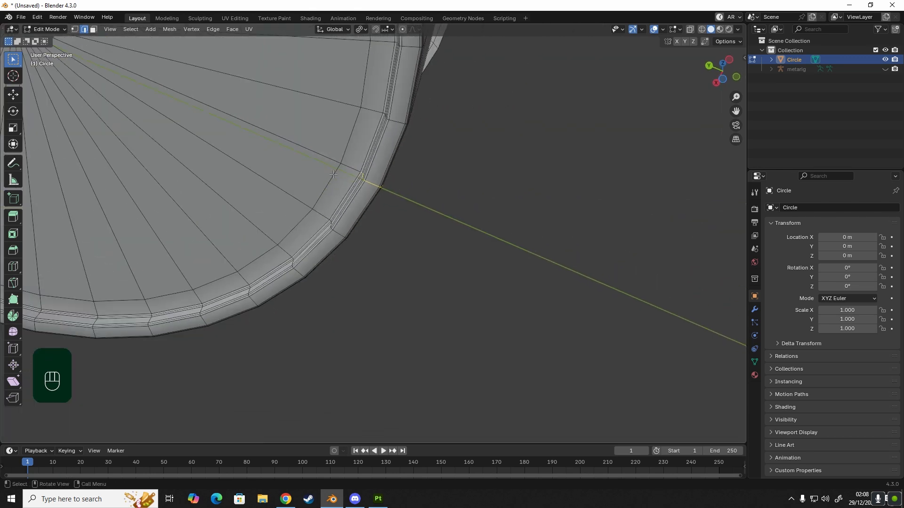
pyautogui.keyDown('shift'); pyautogui.moveTo(309, 160); pyautogui.dragTo(396, 263, button='middle'); pyautogui.keyUp('shift')
pyautogui.scroll(6, 414, 247)
pyautogui.scroll(-5, 413, 247)
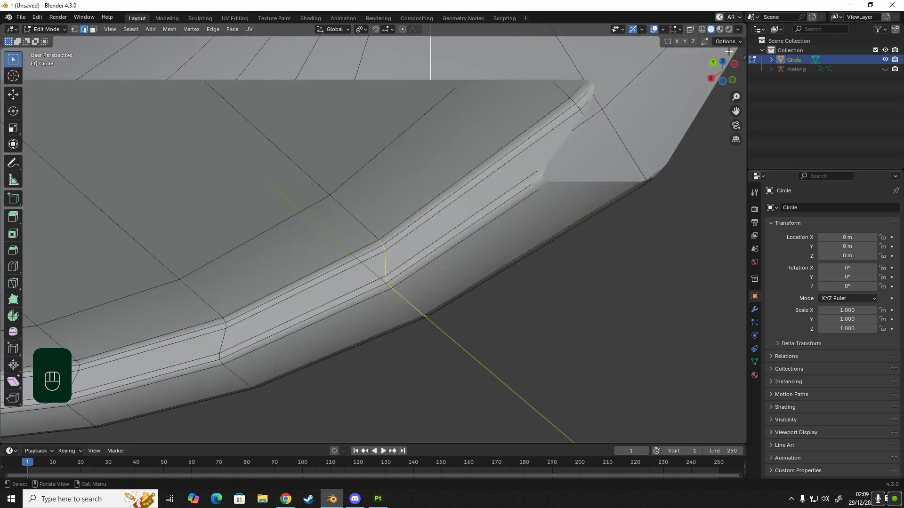
pyautogui.click(744, 58)
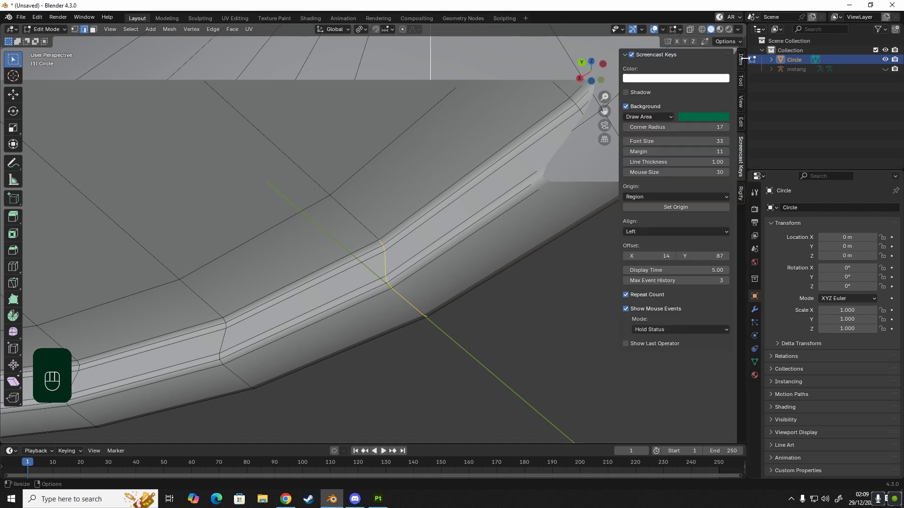
pyautogui.click(741, 101)
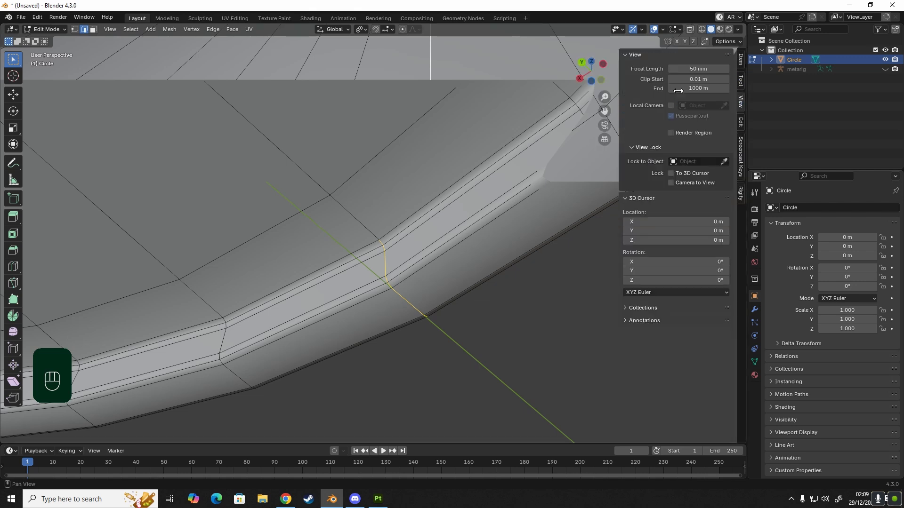
pyautogui.moveTo(707, 79); pyautogui.dragTo(687, 79)
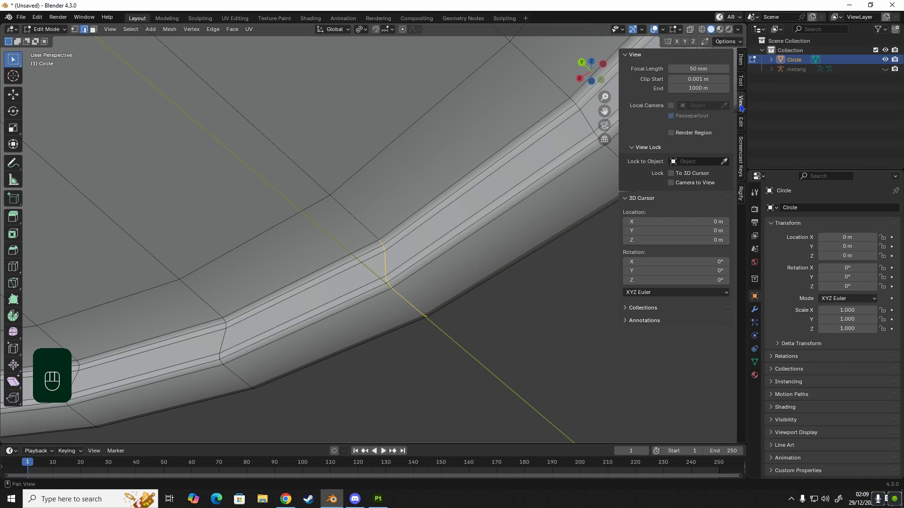
pyautogui.press('n')
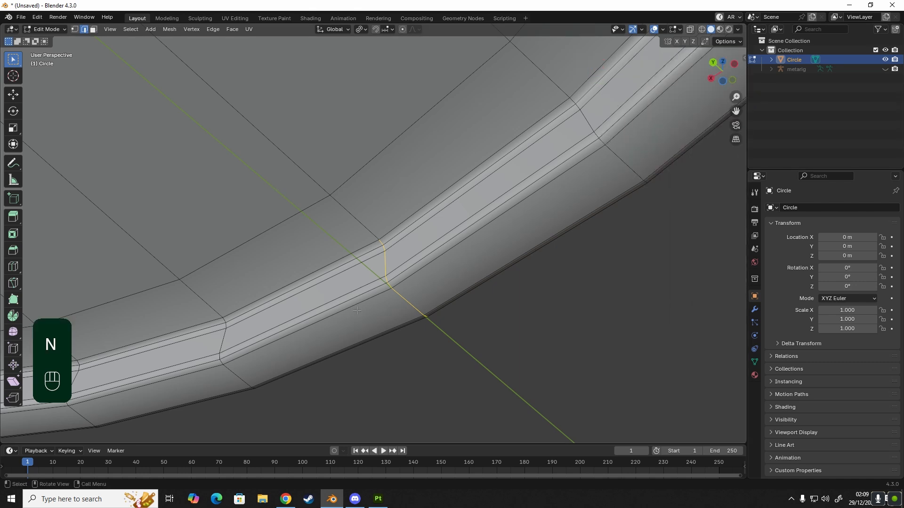
# - Add the circular edge loop around the recessed bottom disc to the vertical selection and mark the selected edges as a seam
pyautogui.keyDown('alt'); pyautogui.keyDown('shift'); pyautogui.click(397, 225); pyautogui.keyUp('shift'); pyautogui.keyUp('alt')
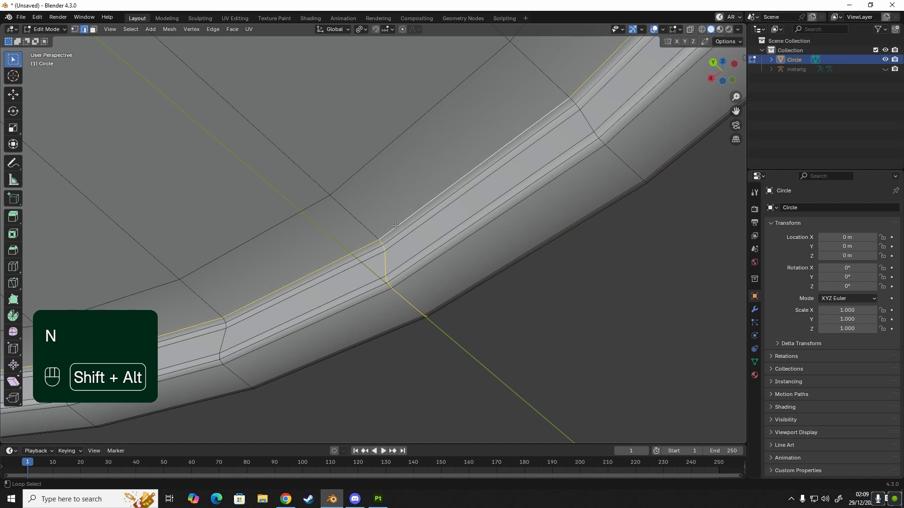
pyautogui.moveTo(397, 225); pyautogui.dragTo(399, 257, button='middle')
pyautogui.scroll(-6, 352, 267)
pyautogui.moveTo(399, 257); pyautogui.dragTo(476, 262, button='middle')
pyautogui.moveTo(388, 187); pyautogui.dragTo(188, 218, button='middle')
pyautogui.keyDown('shift'); pyautogui.moveTo(471, 156); pyautogui.dragTo(379, 293, button='middle'); pyautogui.keyUp('shift')
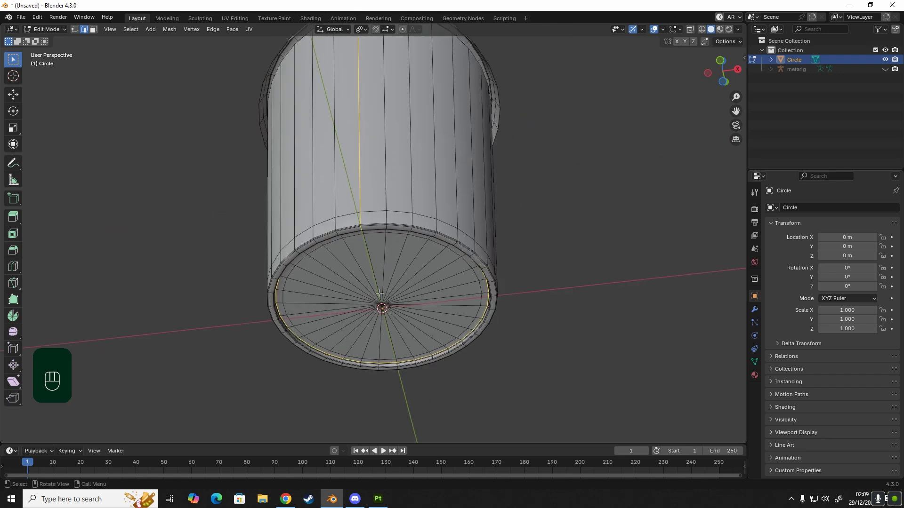
pyautogui.press('u')
pyautogui.click(335, 327)
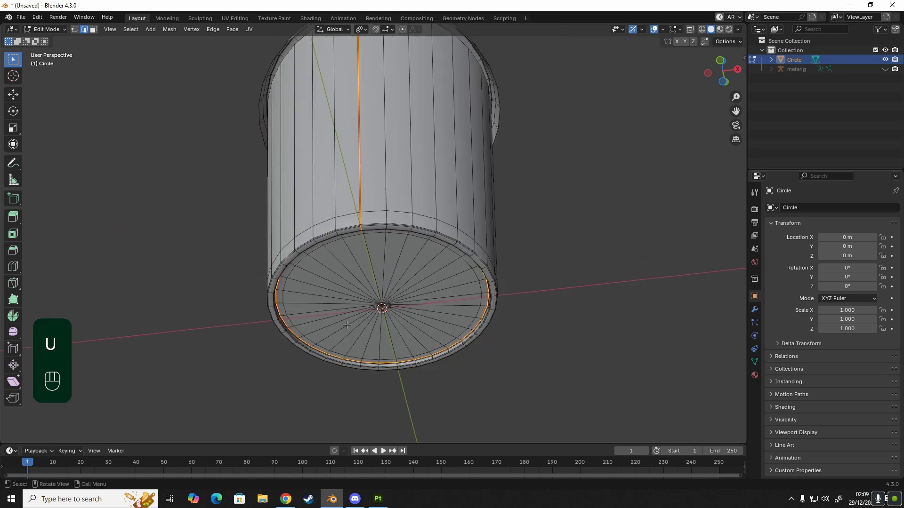
pyautogui.keyDown('shift'); pyautogui.moveTo(408, 207); pyautogui.dragTo(398, 249, button='middle'); pyautogui.keyUp('shift')
pyautogui.moveTo(398, 249); pyautogui.dragTo(422, 297, button='middle')
pyautogui.keyDown('shift'); pyautogui.moveTo(372, 80); pyautogui.dragTo(399, 258, button='middle'); pyautogui.keyUp('shift')
pyautogui.moveTo(399, 258); pyautogui.dragTo(509, 226, button='middle')
pyautogui.press('alt')
pyautogui.keyDown('alt'); pyautogui.click(399, 200); pyautogui.keyUp('alt')
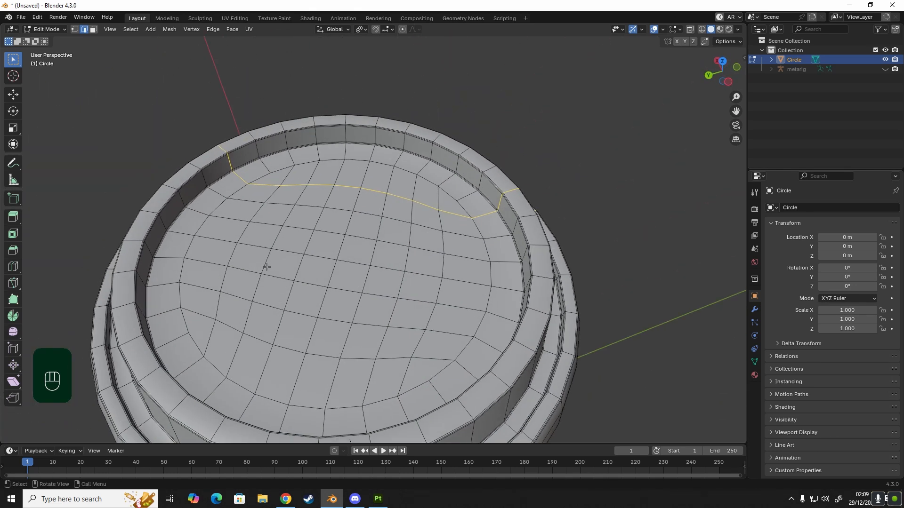
pyautogui.scroll(-2, 400, 254)
pyautogui.moveTo(437, 250); pyautogui.dragTo(352, 248, button='middle')
pyautogui.click(559, 317)
# - Try to select the circular edge loop where the lid's recessed top meets its inner wall
pyautogui.scroll(1, 357, 278)
pyautogui.moveTo(329, 277); pyautogui.dragTo(414, 272, button='middle')
pyautogui.scroll(2, 371, 283)
pyautogui.scroll(4, 419, 271)
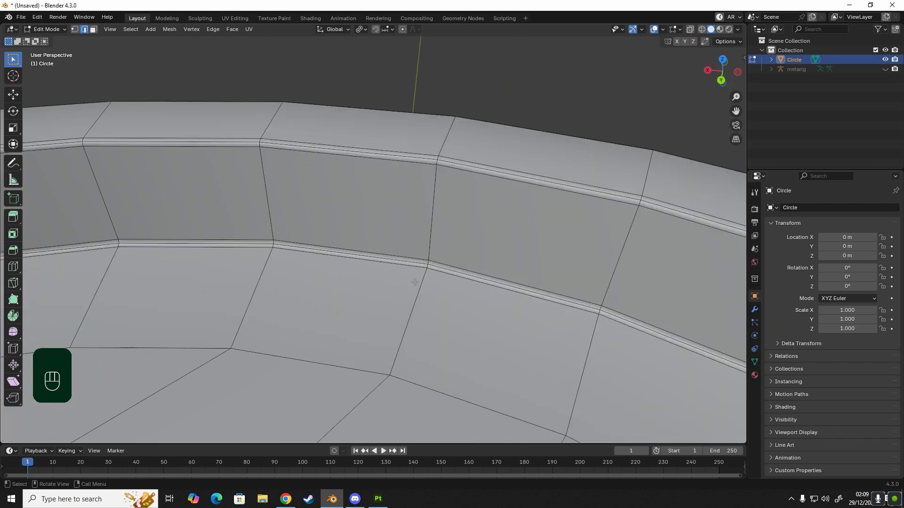
pyautogui.keyDown('alt'); pyautogui.keyDown('shift'); pyautogui.click(431, 264); pyautogui.keyUp('shift'); pyautogui.keyUp('alt')
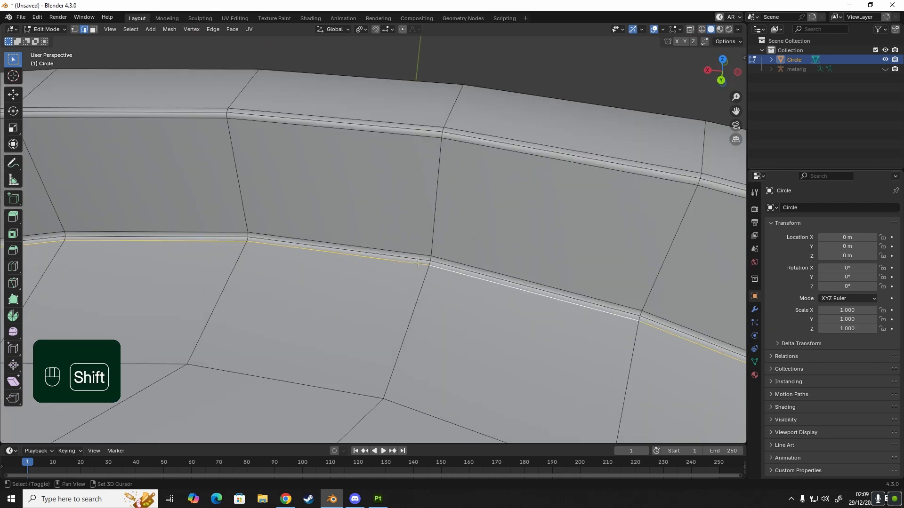
pyautogui.scroll(3, 424, 285)
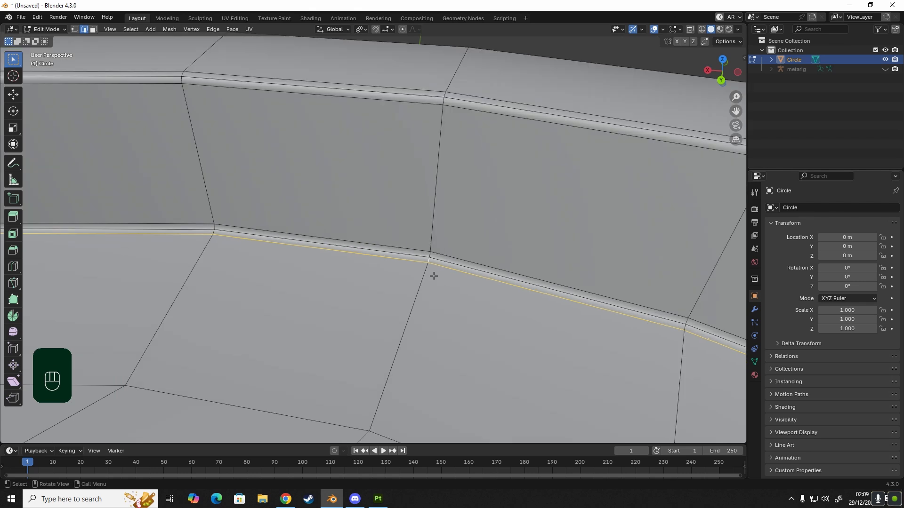
pyautogui.keyDown('alt'); pyautogui.click(443, 260); pyautogui.keyUp('alt')
pyautogui.keyDown('alt'); pyautogui.click(440, 260); pyautogui.keyUp('alt')
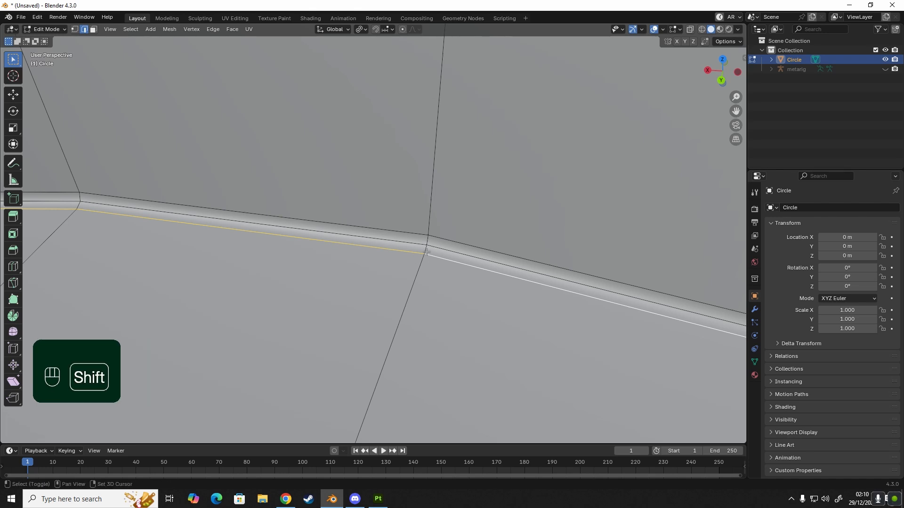
pyautogui.keyDown('shift'); pyautogui.moveTo(426, 250); pyautogui.dragTo(203, 197, button='middle'); pyautogui.keyUp('shift')
pyautogui.scroll(-4, 419, 311)
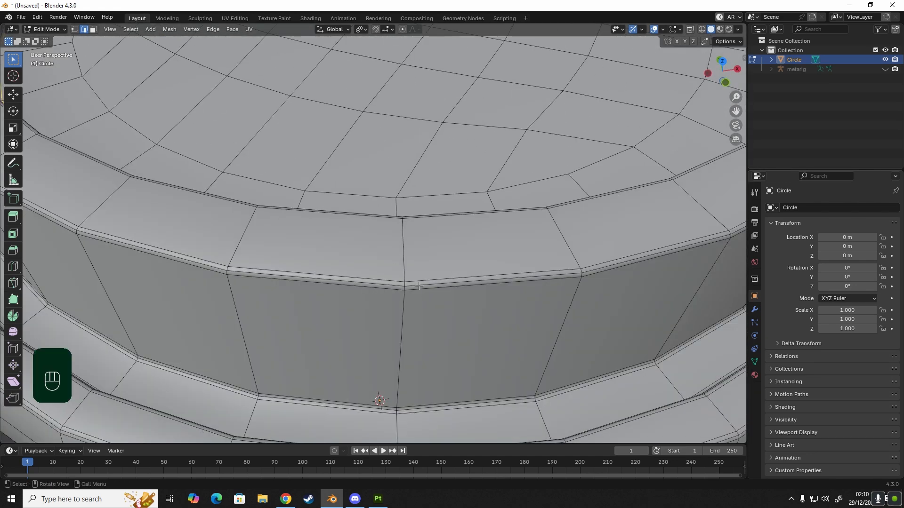
# - Select the shortest edge path from the lid's lower band, in line with the body seam, over the raised rim to the recess floor
pyautogui.scroll(-3, 428, 330)
pyautogui.keyDown('shift'); pyautogui.moveTo(428, 330); pyautogui.dragTo(408, 198, button='middle'); pyautogui.keyUp('shift')
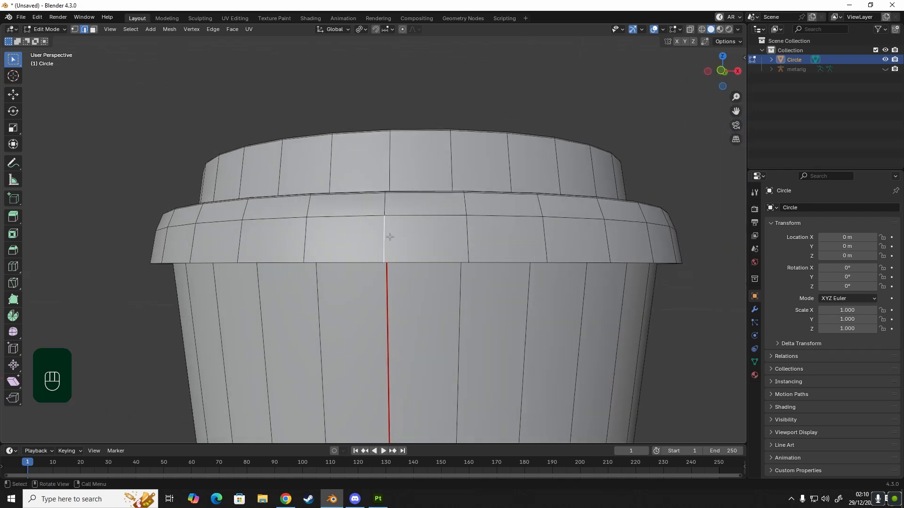
pyautogui.moveTo(386, 239); pyautogui.dragTo(397, 219, button='middle')
pyautogui.moveTo(395, 269); pyautogui.dragTo(391, 308, button='middle')
pyautogui.scroll(4, 390, 312)
pyautogui.scroll(5, 389, 311)
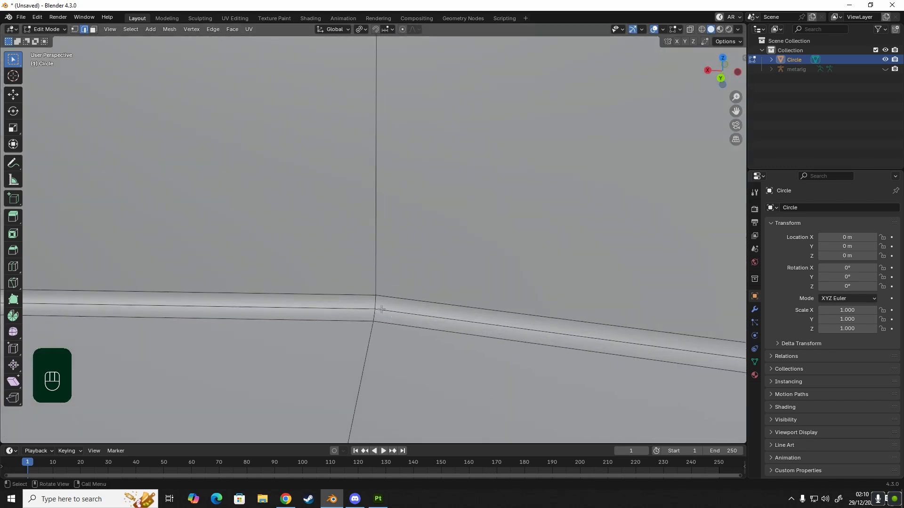
pyautogui.keyDown('ctrl'); pyautogui.click(372, 314); pyautogui.keyUp('ctrl')
pyautogui.moveTo(373, 314); pyautogui.dragTo(250, 290, button='middle')
pyautogui.scroll(-5, 419, 309)
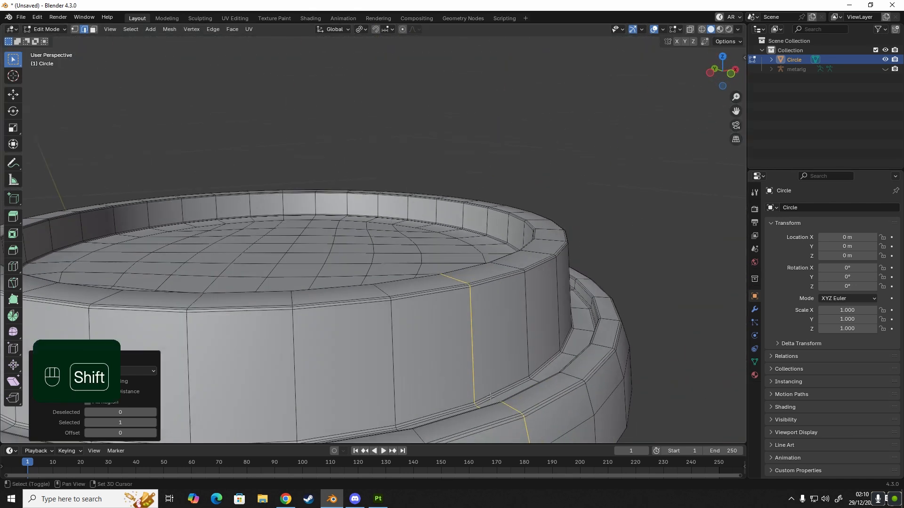
# - Add the edge loop around the lid's recess floor to the vertical path and mark the selected edges as a seam
pyautogui.keyDown('shift'); pyautogui.moveTo(504, 433); pyautogui.dragTo(396, 281, button='middle'); pyautogui.keyUp('shift')
pyautogui.moveTo(386, 192); pyautogui.dragTo(439, 221, button='middle')
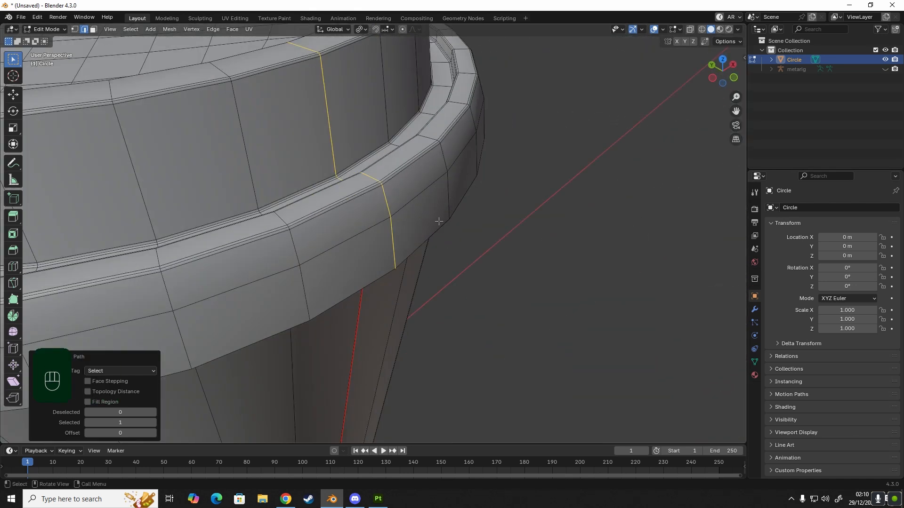
pyautogui.moveTo(308, 83); pyautogui.dragTo(462, 111, button='middle')
pyautogui.scroll(5, 355, 198)
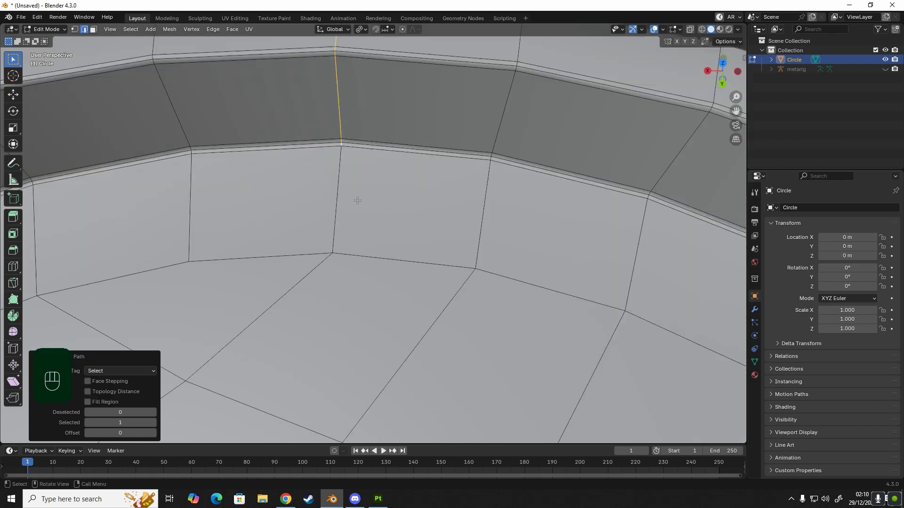
pyautogui.keyDown('alt'); pyautogui.keyDown('shift'); pyautogui.click(357, 136); pyautogui.keyUp('shift'); pyautogui.keyUp('alt')
pyautogui.moveTo(397, 149); pyautogui.dragTo(333, 135, button='middle')
pyautogui.scroll(-8, 325, 134)
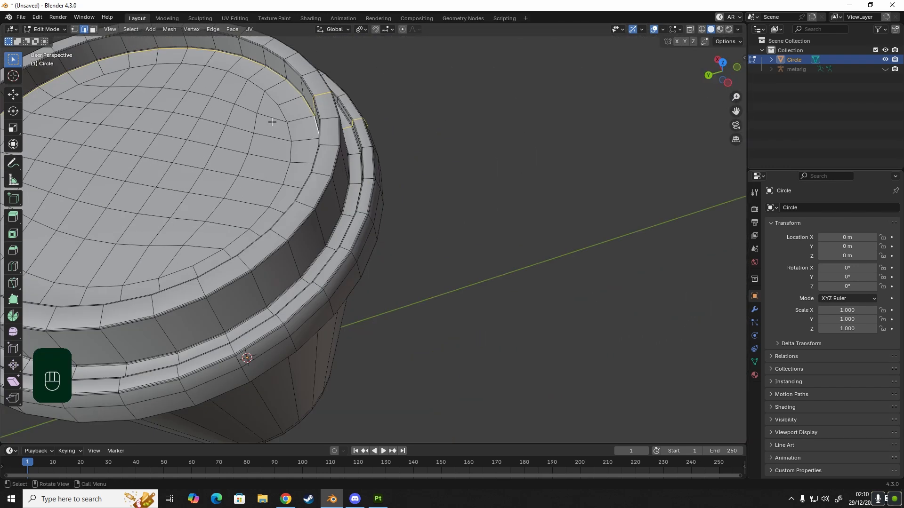
pyautogui.keyDown('shift'); pyautogui.moveTo(272, 122); pyautogui.dragTo(406, 152, button='middle'); pyautogui.keyUp('shift')
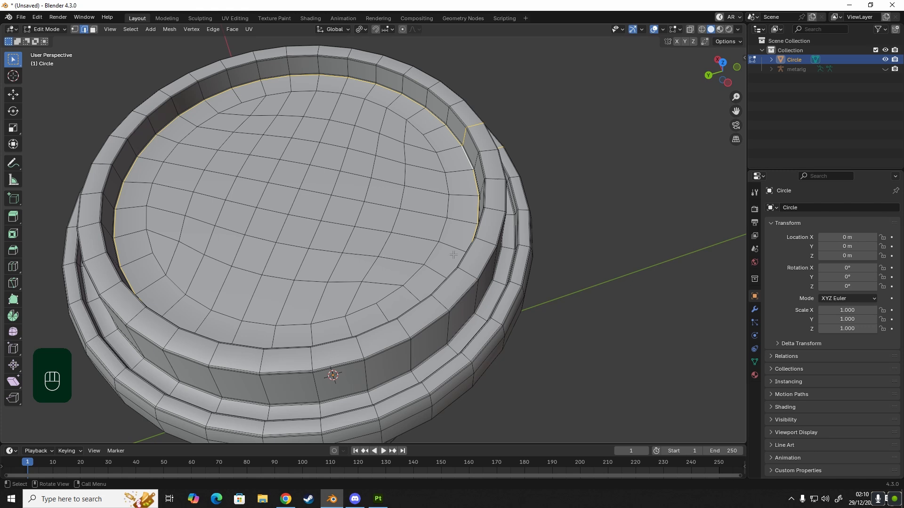
pyautogui.moveTo(475, 255); pyautogui.dragTo(403, 231, button='middle')
pyautogui.keyDown('shift'); pyautogui.moveTo(580, 195); pyautogui.dragTo(435, 212, button='middle'); pyautogui.keyUp('shift')
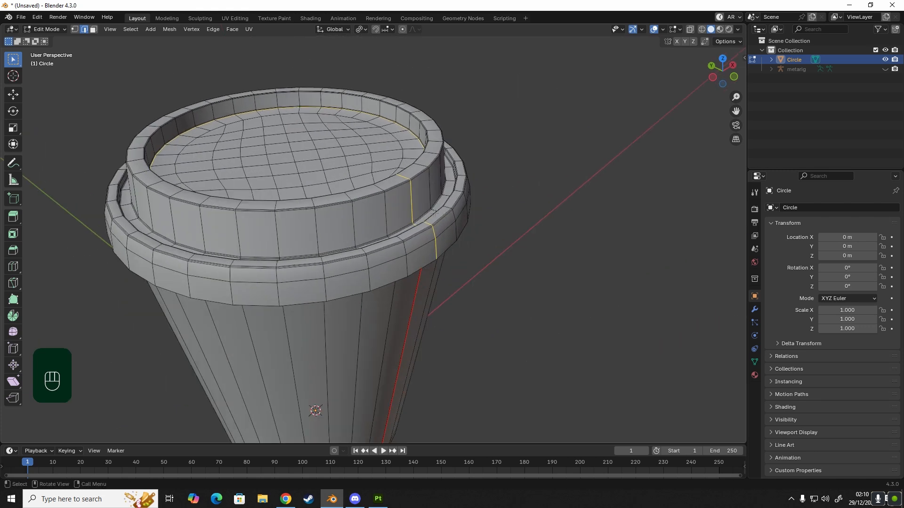
pyautogui.press('u')
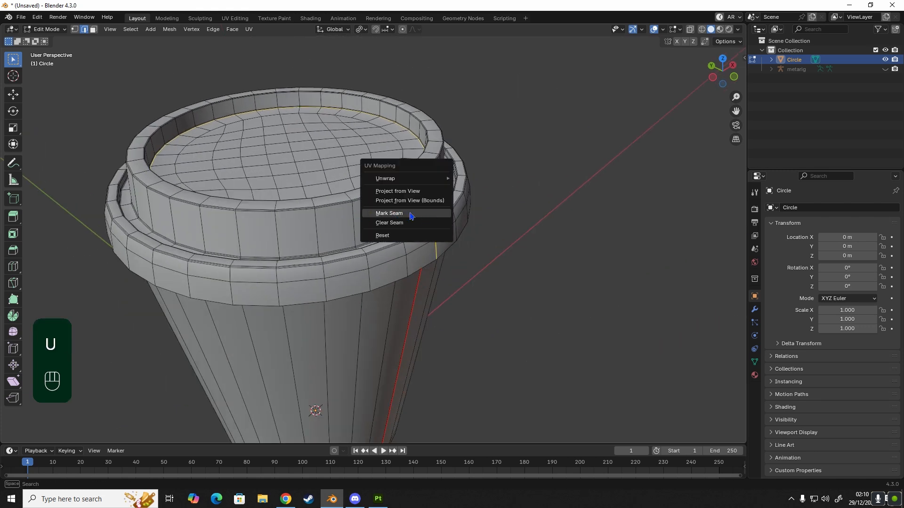
pyautogui.click(411, 215)
# - Return to Object Mode and select the whole cup
pyautogui.scroll(-5, 510, 248)
pyautogui.press('Tab')
pyautogui.scroll(-3, 529, 312)
pyautogui.keyDown('shift'); pyautogui.moveTo(529, 313); pyautogui.dragTo(409, 210, button='middle'); pyautogui.keyUp('shift')
pyautogui.click(409, 210)
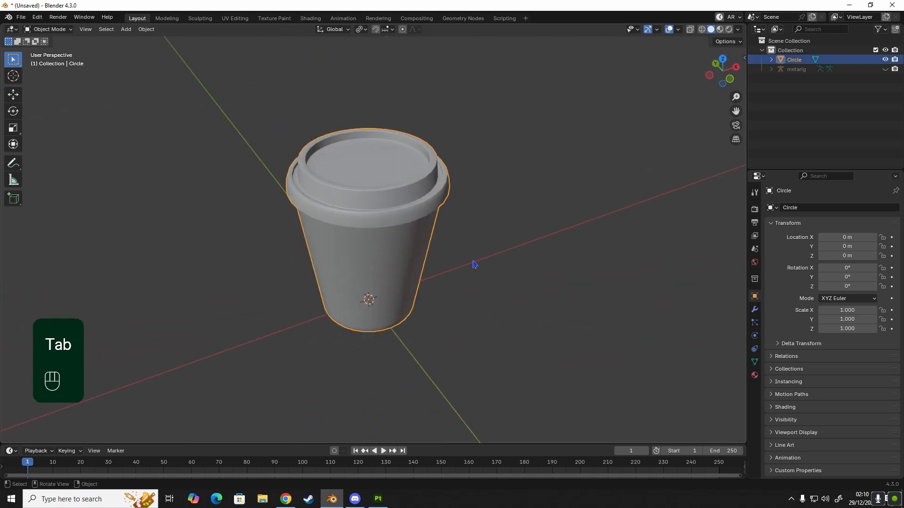
# - Enter Edit Mode, select the whole cup mesh, and switch to the UV Editing workspace with the cup framed
pyautogui.press('Tab')
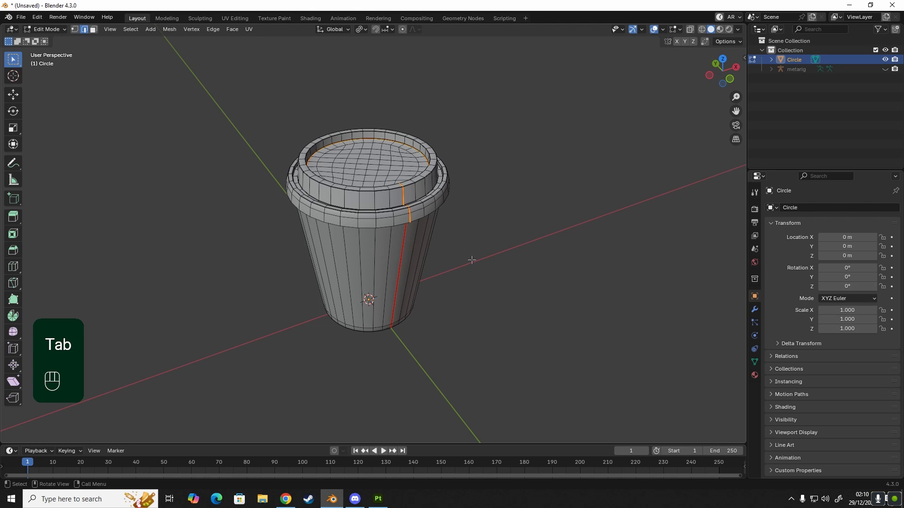
pyautogui.press('a')
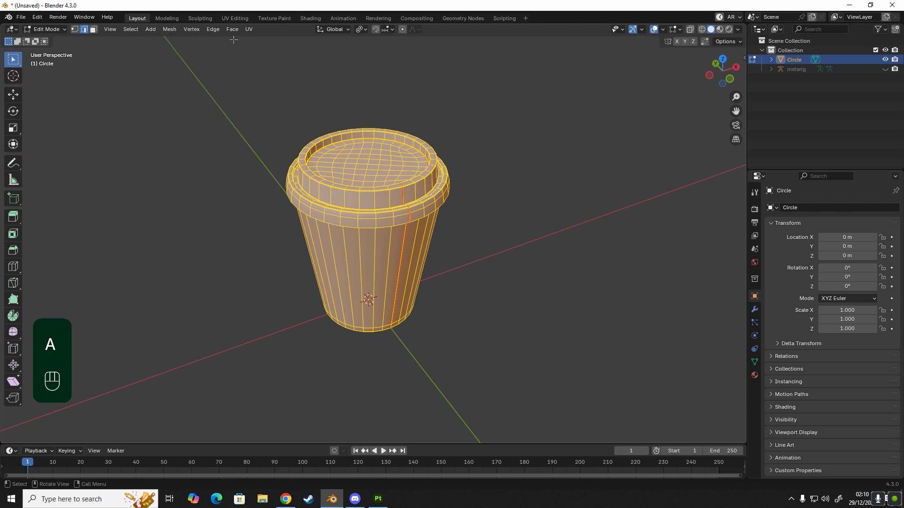
pyautogui.click(235, 18)
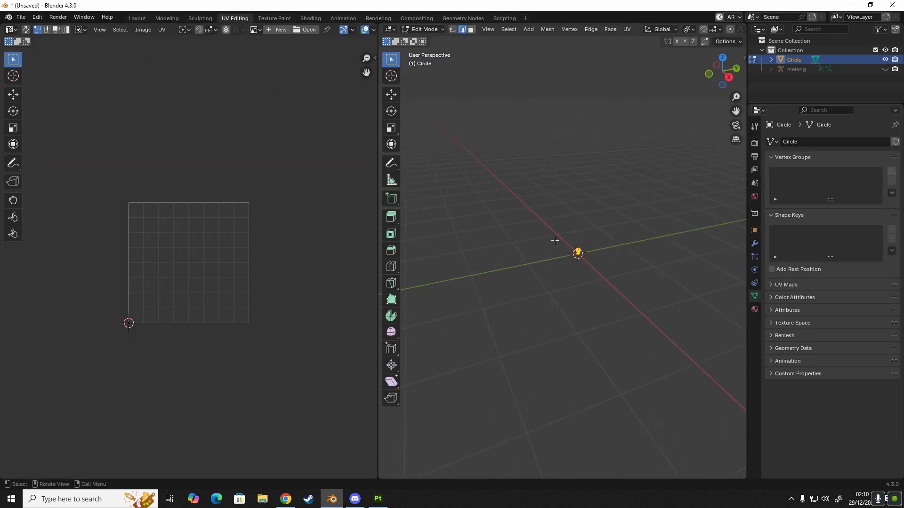
pyautogui.press('KP_Decimal')
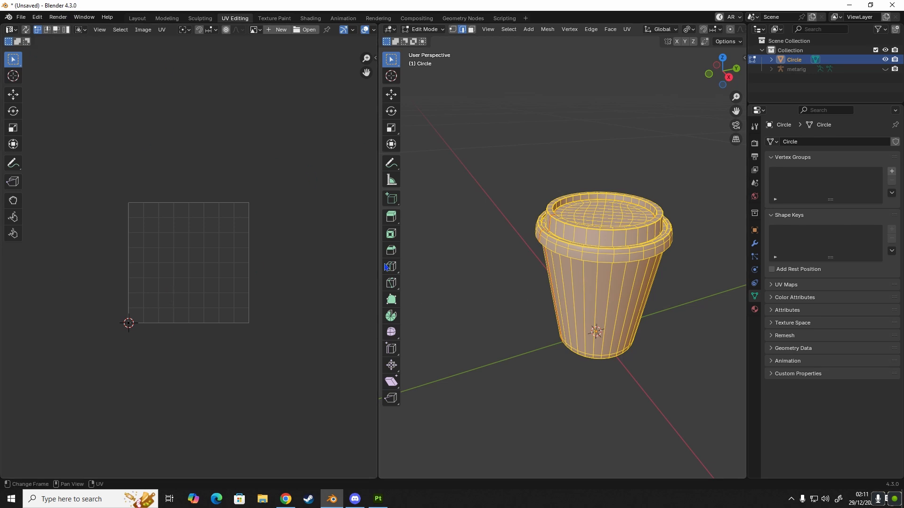
# - Unwrap the selected cup mesh along its seams using the Angle Based method
pyautogui.press('u')
pyautogui.moveTo(526, 252)
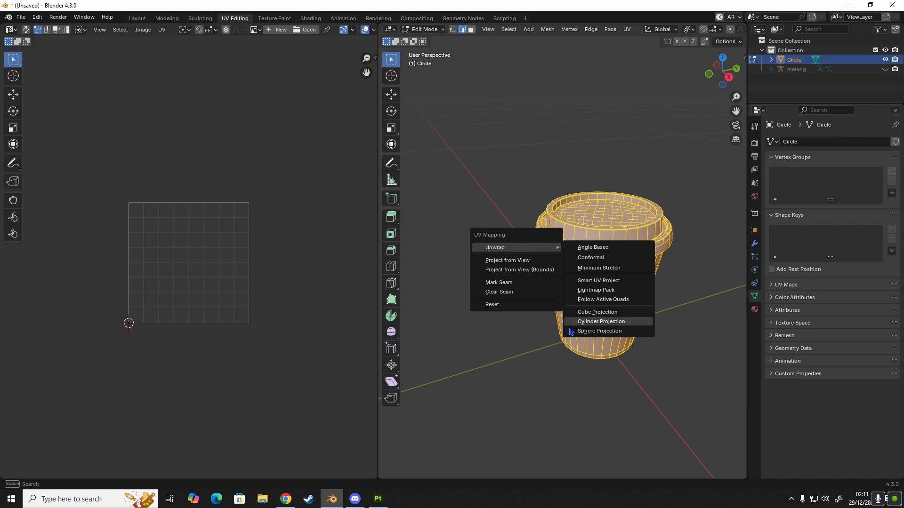
pyautogui.press('Escape')
pyautogui.press('u')
pyautogui.moveTo(506, 272)
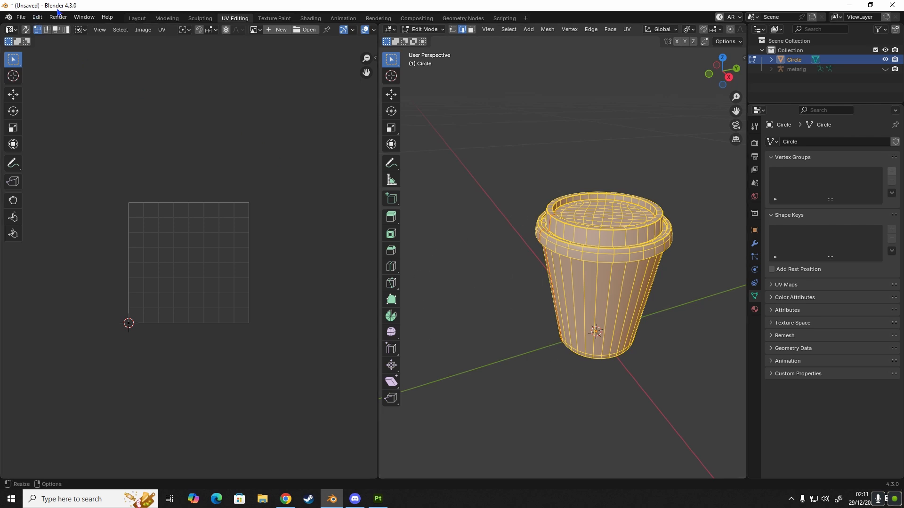
pyautogui.press('u')
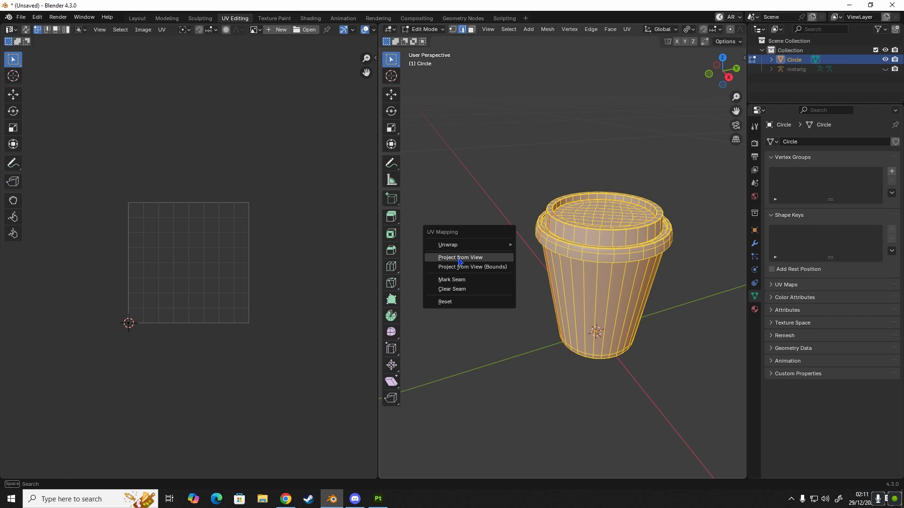
pyautogui.moveTo(471, 246)
pyautogui.click(580, 248)
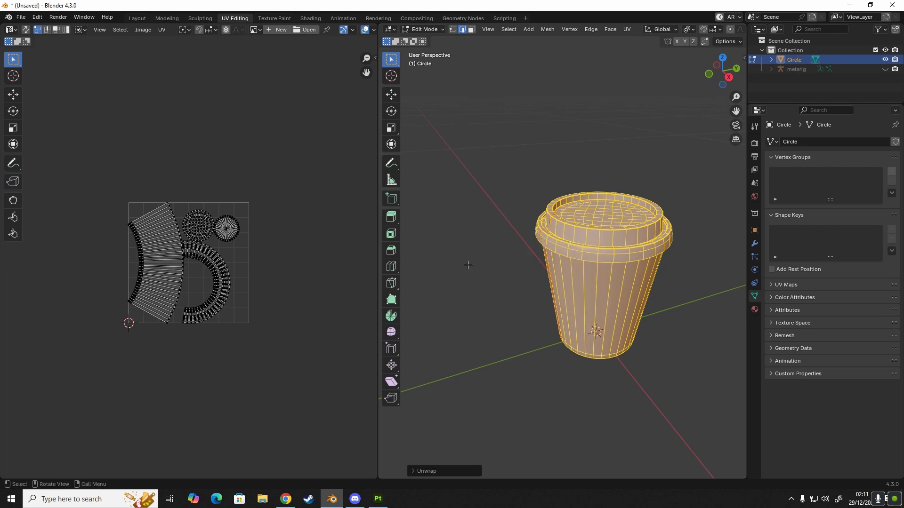
# - Select only the ring of tall side faces around the cup body in face selection mode
pyautogui.scroll(5, 181, 265)
pyautogui.keyDown('shift'); pyautogui.moveTo(268, 271); pyautogui.dragTo(256, 258, button='middle'); pyautogui.keyUp('shift')
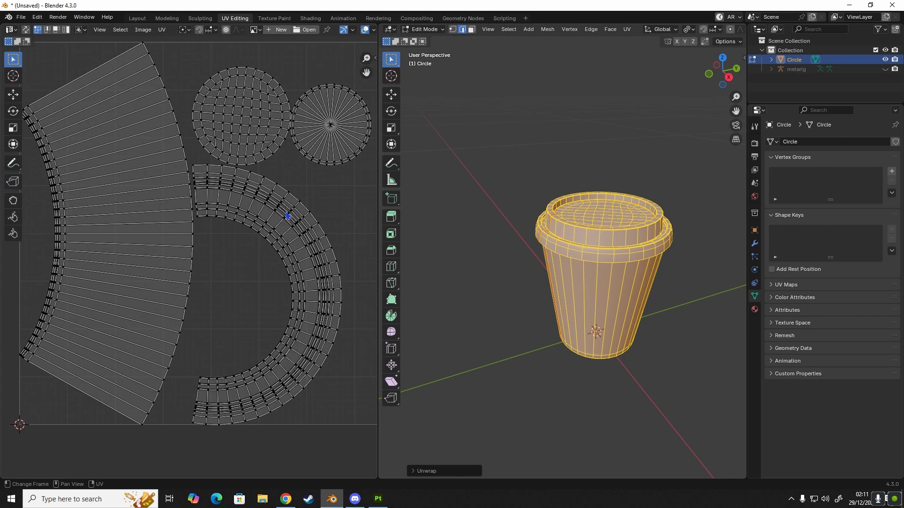
pyautogui.keyDown('shift'); pyautogui.moveTo(279, 151); pyautogui.dragTo(241, 177, button='middle'); pyautogui.keyUp('shift')
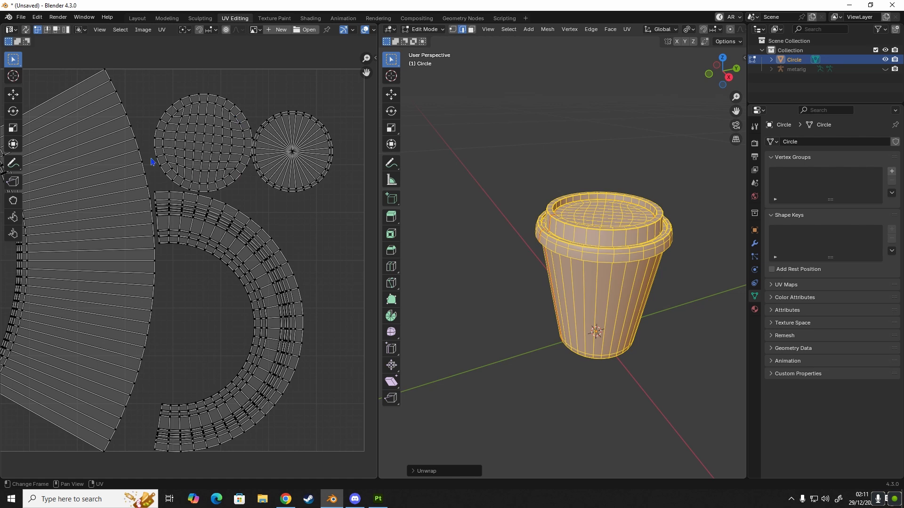
pyautogui.moveTo(450, 198); pyautogui.dragTo(593, 191, button='middle')
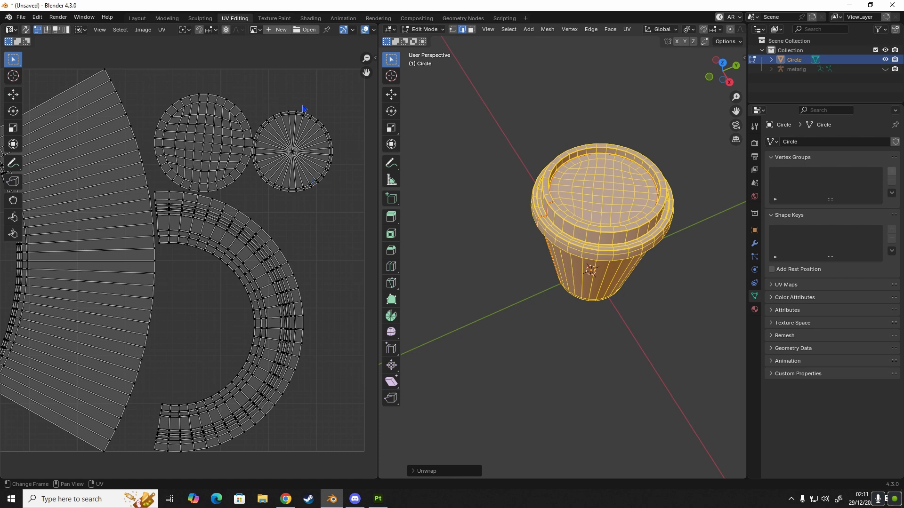
pyautogui.moveTo(581, 264); pyautogui.dragTo(555, 344, button='middle')
pyautogui.press('3')
pyautogui.click(549, 283)
pyautogui.click(573, 309)
pyautogui.moveTo(573, 309); pyautogui.dragTo(517, 320, button='middle')
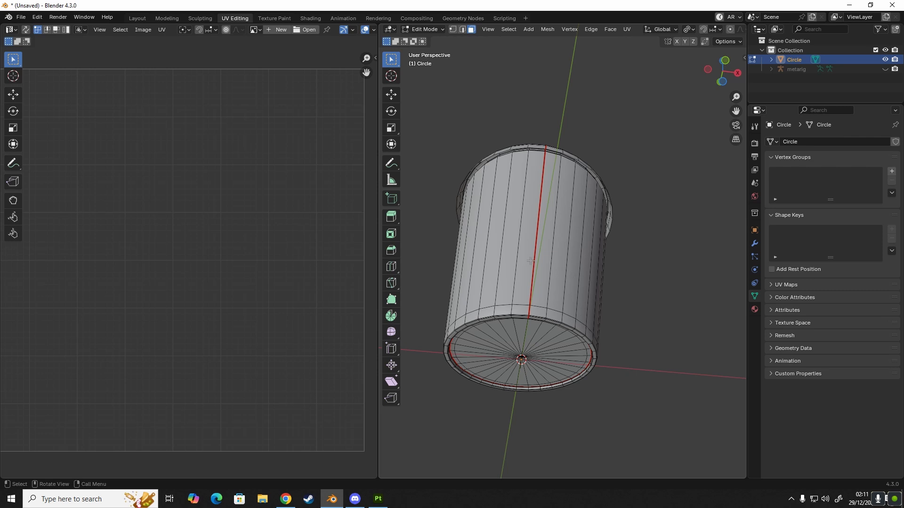
pyautogui.keyDown('alt'); pyautogui.click(514, 252); pyautogui.keyUp('alt')
# - Select all UVs of the curved body strip and show the UV editor's sidebar
pyautogui.moveTo(134, 257); pyautogui.dragTo(215, 255, button='middle')
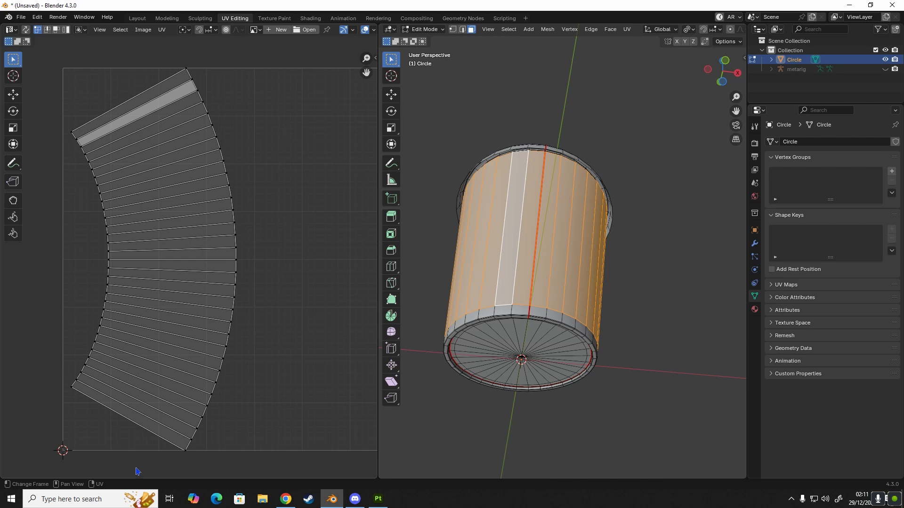
pyautogui.scroll(-3, 232, 150)
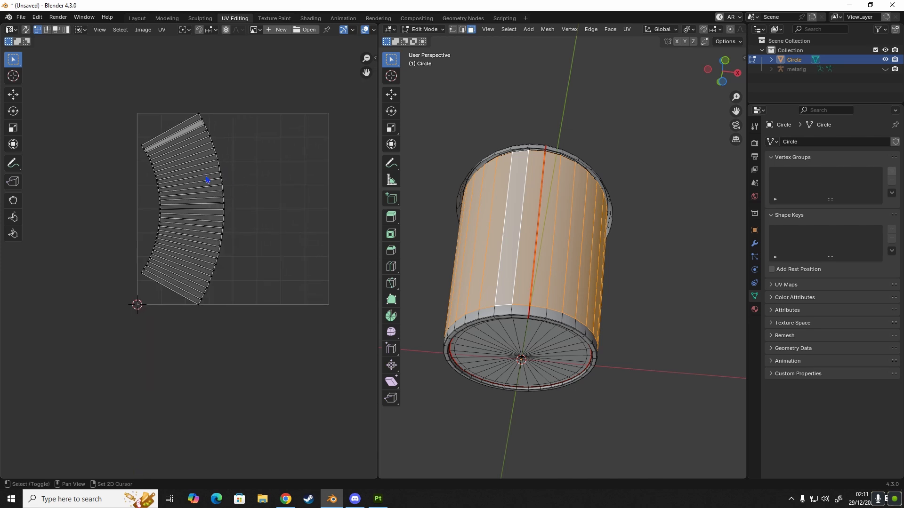
pyautogui.moveTo(106, 70); pyautogui.dragTo(324, 362)
pyautogui.moveTo(319, 332); pyautogui.dragTo(309, 340)
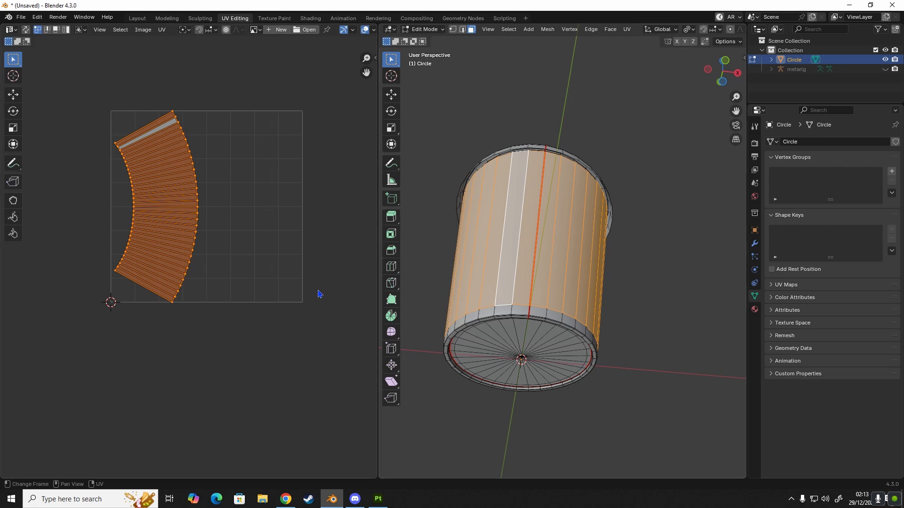
pyautogui.moveTo(238, 247); pyautogui.dragTo(209, 262, button='middle')
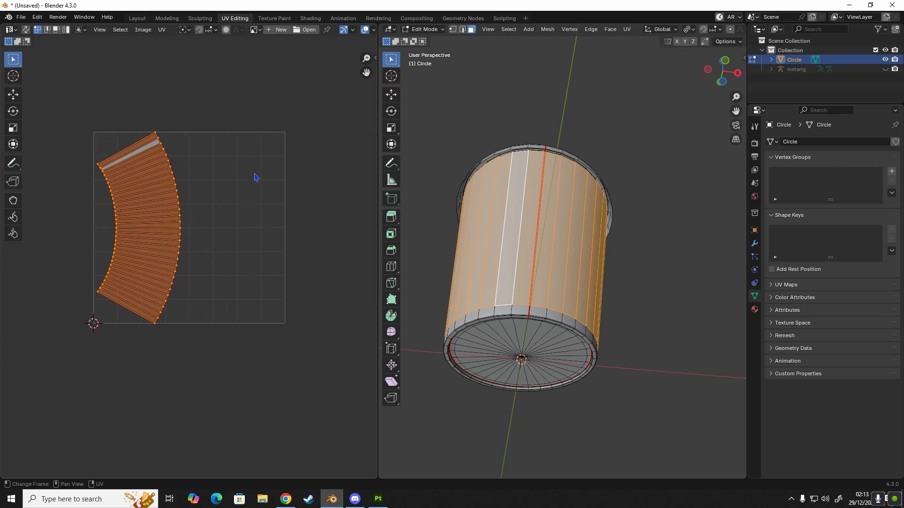
pyautogui.click(376, 57)
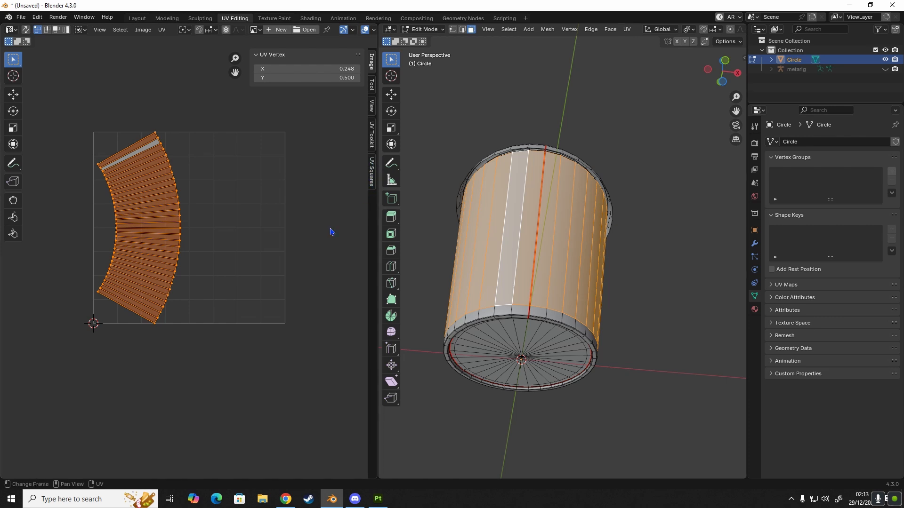
pyautogui.moveTo(219, 239); pyautogui.dragTo(258, 240, button='middle')
pyautogui.moveTo(329, 290); pyautogui.dragTo(321, 289, button='middle')
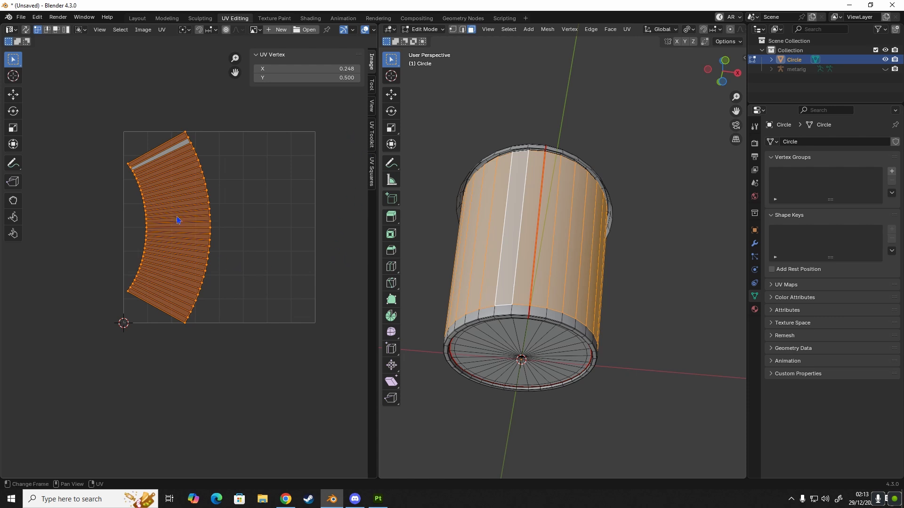
# - Clear the UV selection and select only the middle face of the curved body strip in UV face mode
pyautogui.scroll(4, 184, 235)
pyautogui.scroll(1, 192, 231)
pyautogui.moveTo(192, 232); pyautogui.dragTo(185, 258, button='middle')
pyautogui.scroll(-2, 249, 235)
pyautogui.click(234, 231)
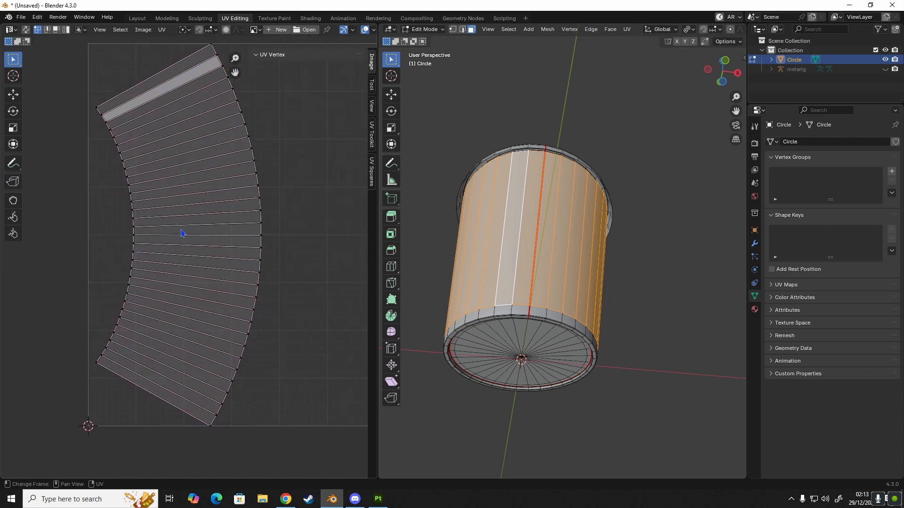
pyautogui.press('3')
pyautogui.click(197, 232)
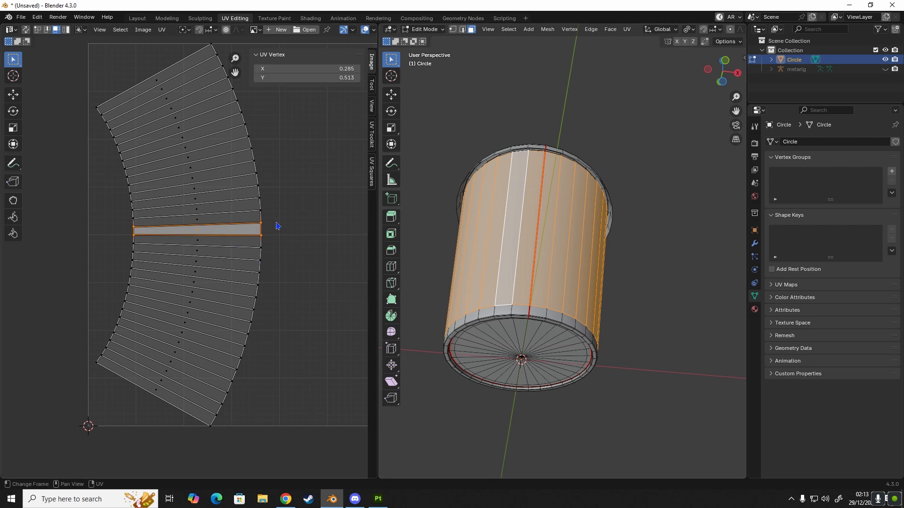
# - Select the upper long edge of the strip's middle face in UV edge mode
pyautogui.press('2')
pyautogui.click(204, 224)
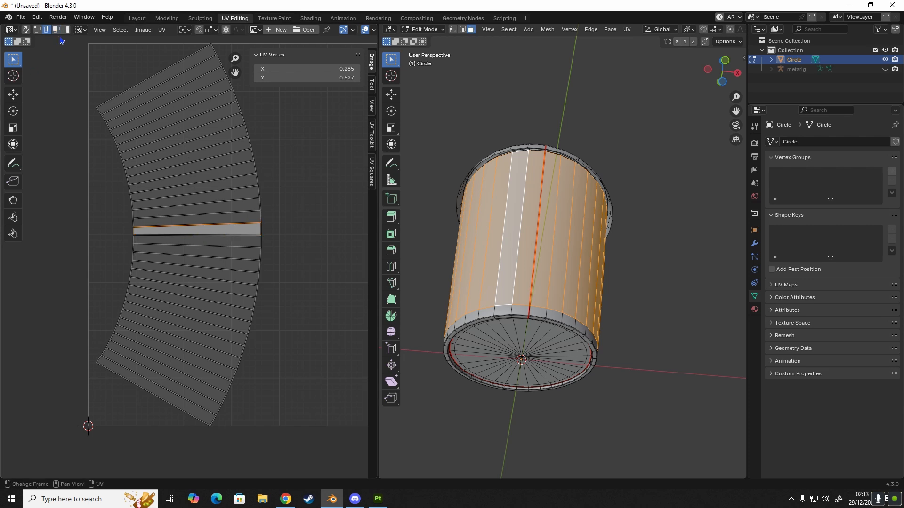
pyautogui.scroll(3, 212, 235)
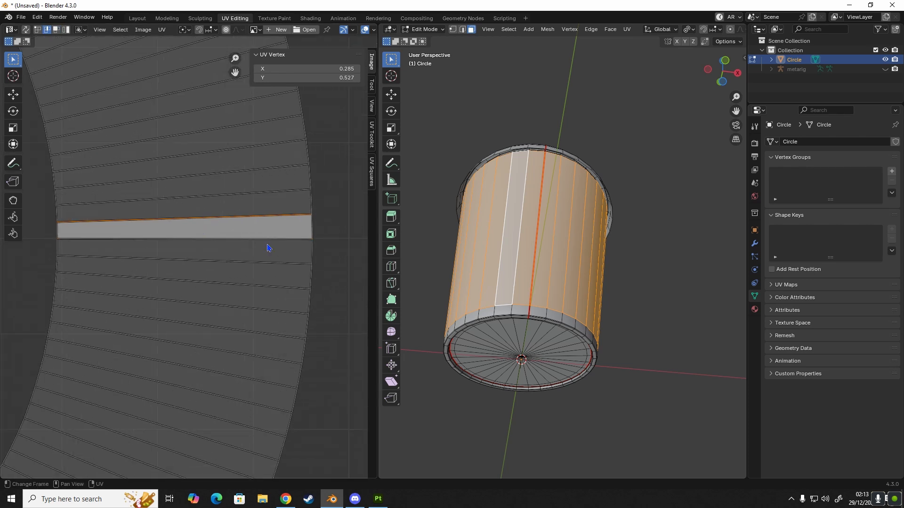
pyautogui.press('s')
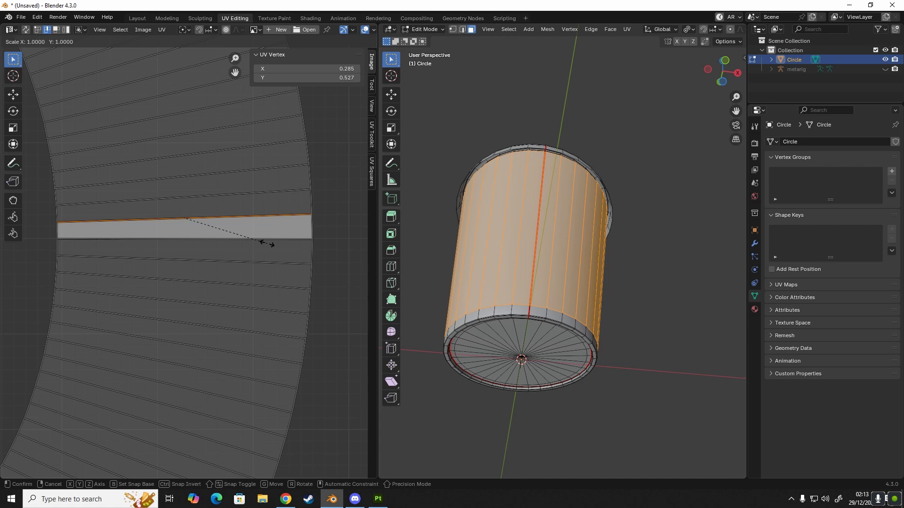
pyautogui.press('0')
pyautogui.rightClick(268, 247)
# - Flatten the middle UV face's upper long edge by scaling it to 0 along Y
pyautogui.press('s')
pyautogui.press('y')
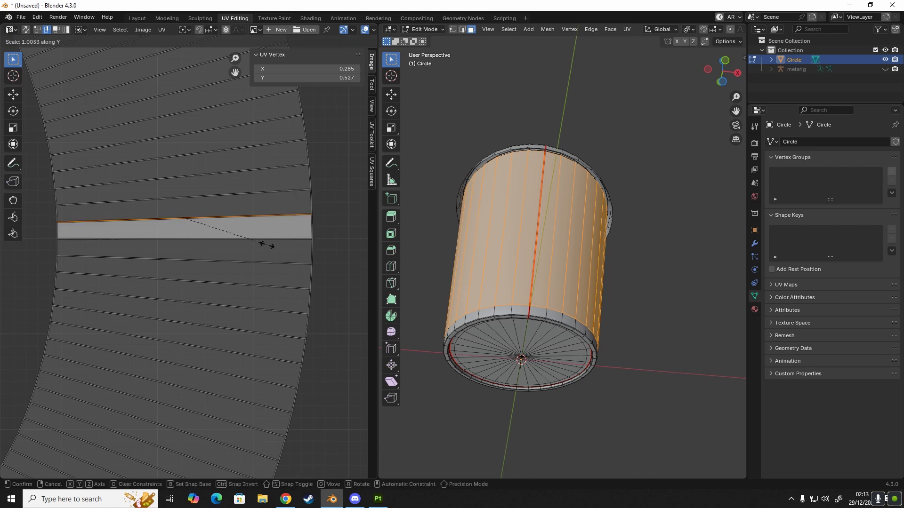
pyautogui.press('0')
pyautogui.press('Return')
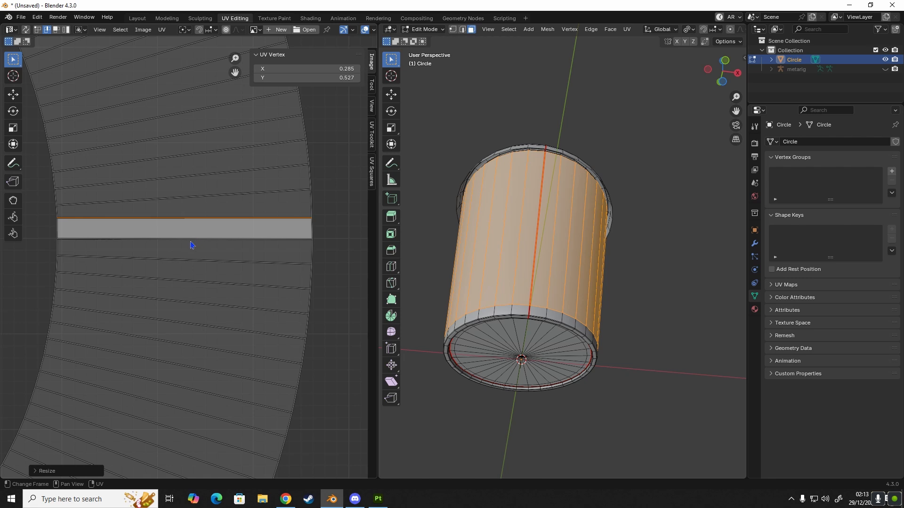
# - Flatten the middle UV face's lower long edge by scaling it to 0 along Y
pyautogui.click(173, 241)
pyautogui.press('s')
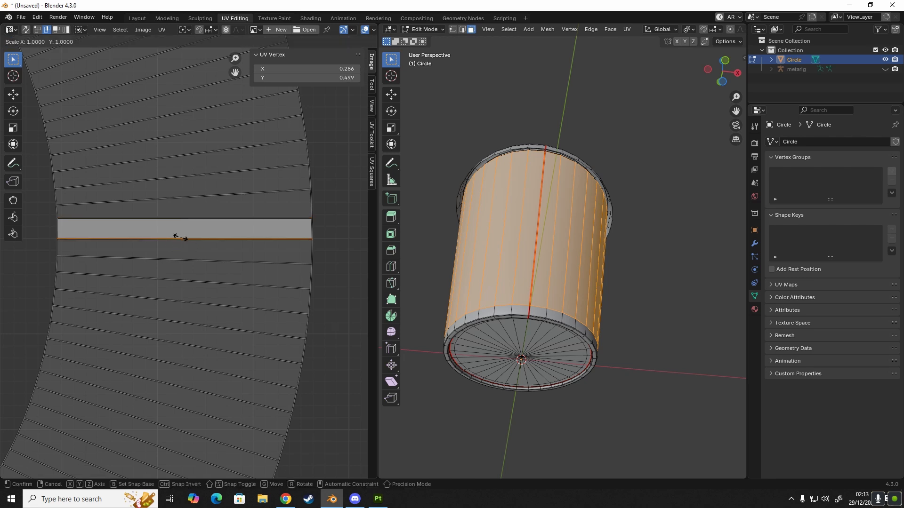
pyautogui.press('y')
pyautogui.press('0')
pyautogui.press('Return')
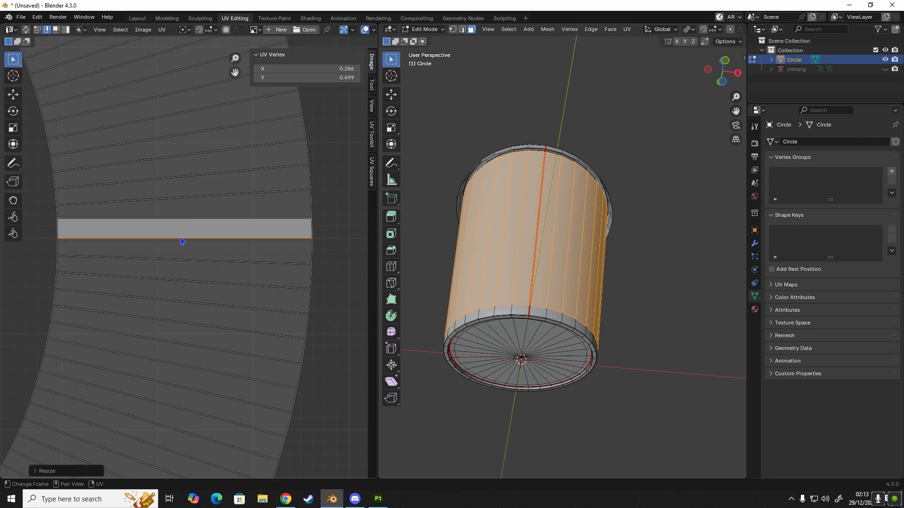
# - Straighten the middle UV face's short edge on the strip's outer curve by scaling it to 0 along X
pyautogui.click(313, 233)
pyautogui.press('s')
pyautogui.press('x')
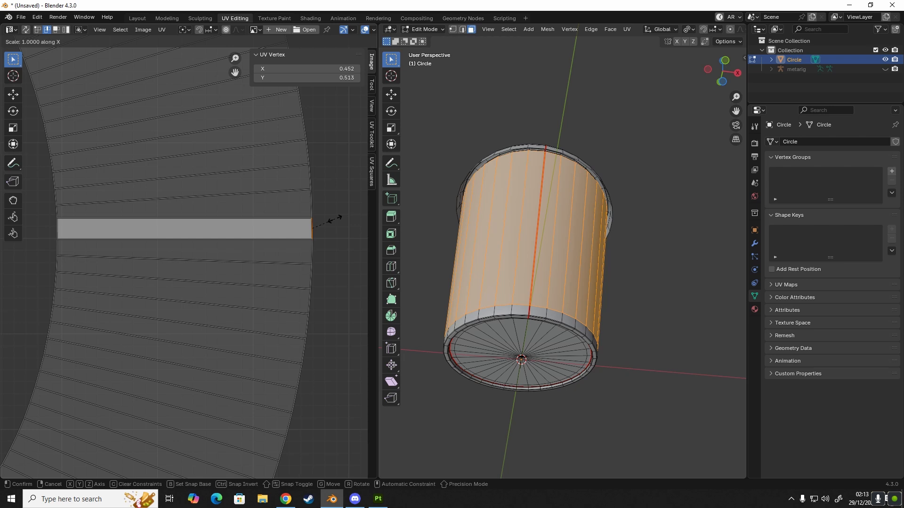
pyautogui.press('0')
pyautogui.press('Return')
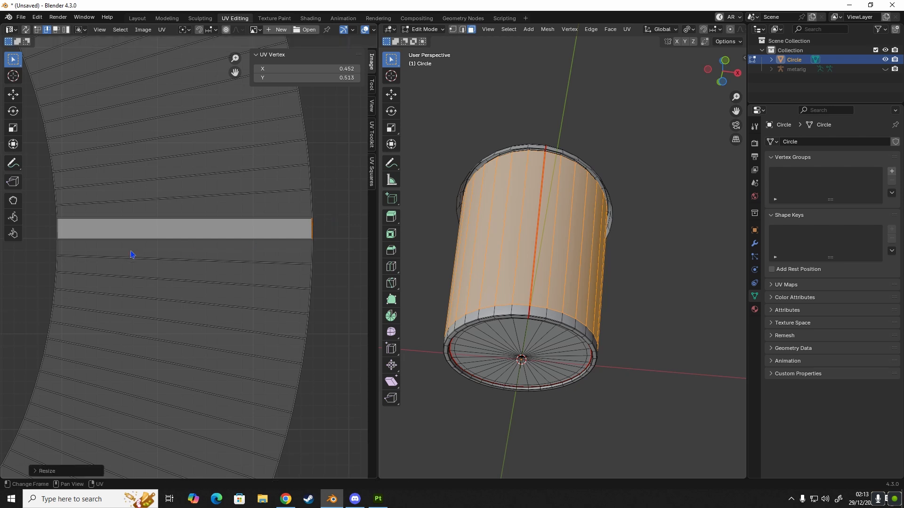
# - Straighten the middle UV face's short edge on the strip's inner curve by scaling it to 0 along X
pyautogui.click(58, 234)
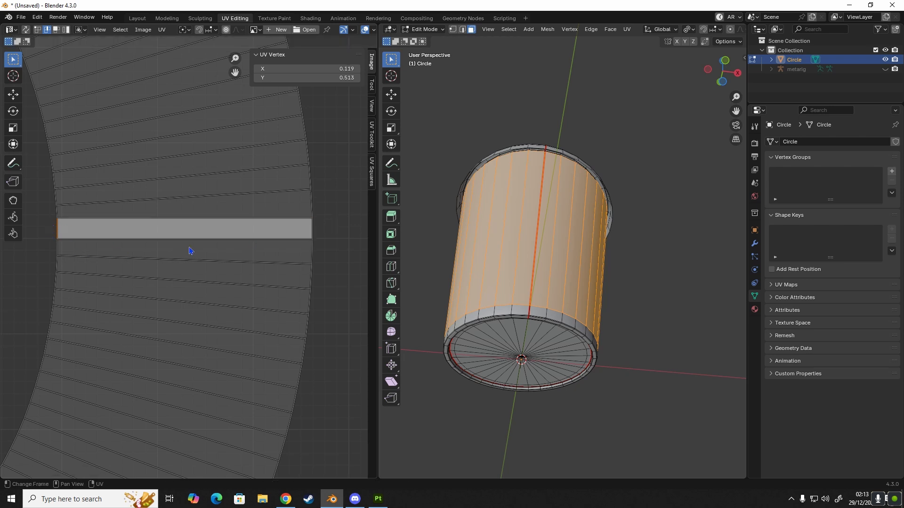
pyautogui.press('s')
pyautogui.press('x')
pyautogui.press('0')
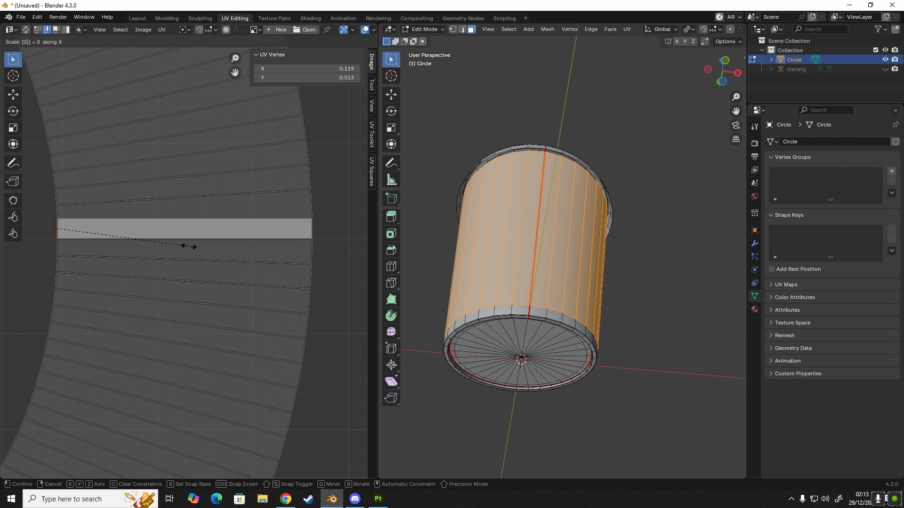
pyautogui.press('Return')
# - Straighten the whole cup body island into a rectangle with Follow Active Quads, using the squared middle face as the active face
pyautogui.press('3')
pyautogui.click(187, 230)
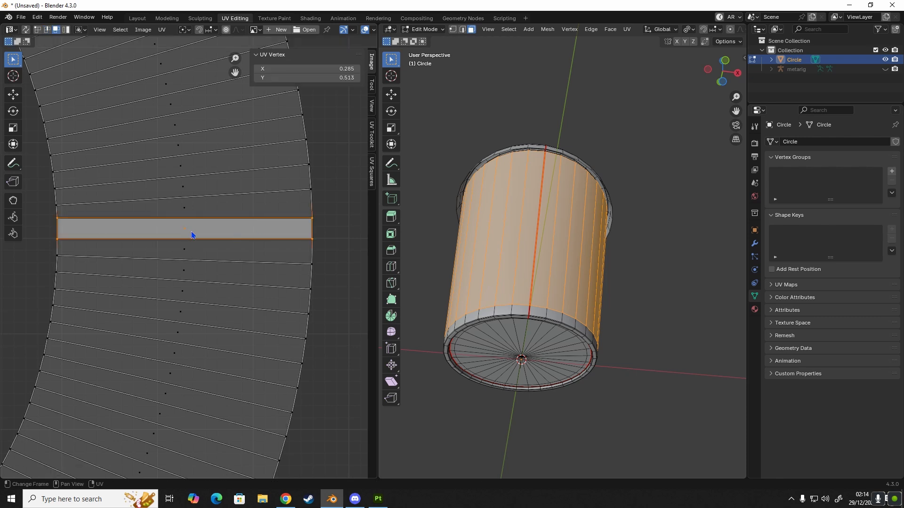
pyautogui.press('Home')
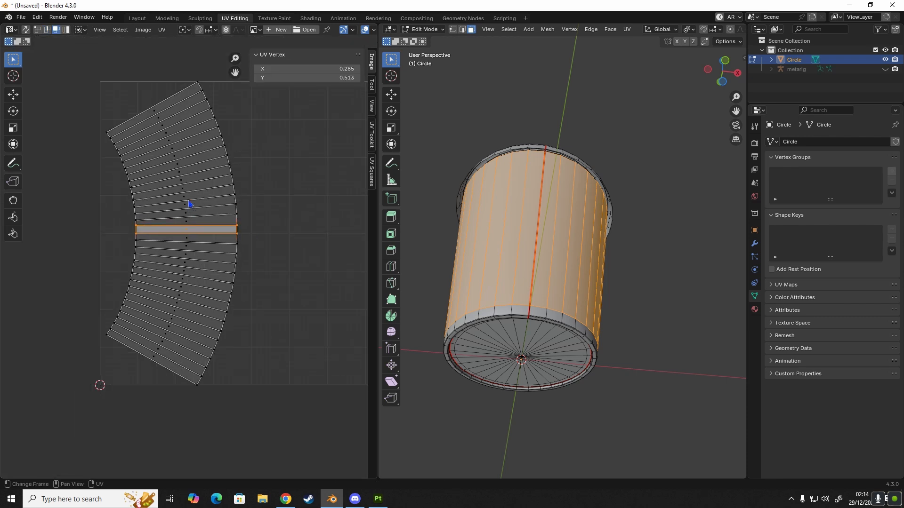
pyautogui.press('l')
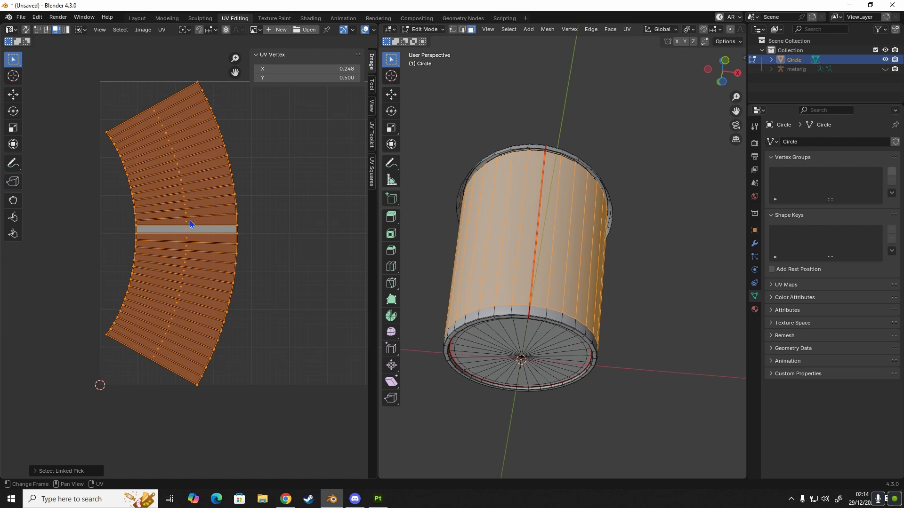
pyautogui.press('u')
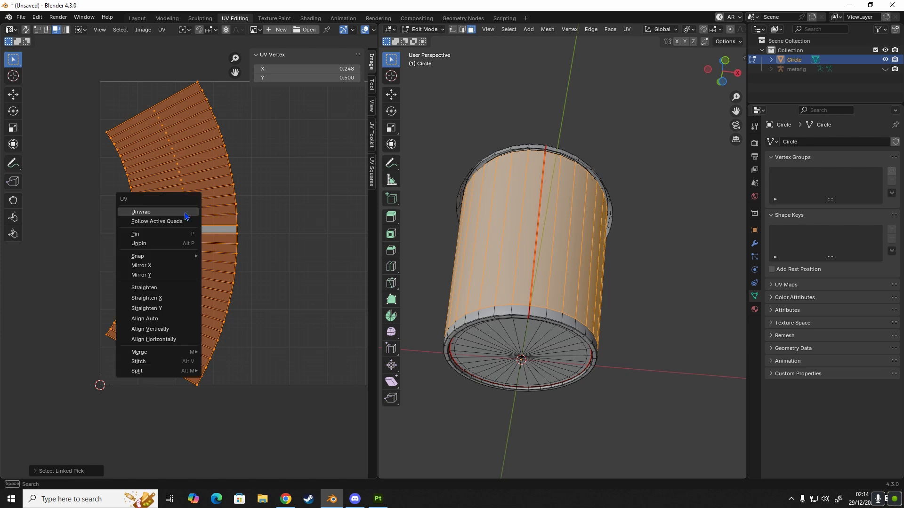
pyautogui.click(169, 224)
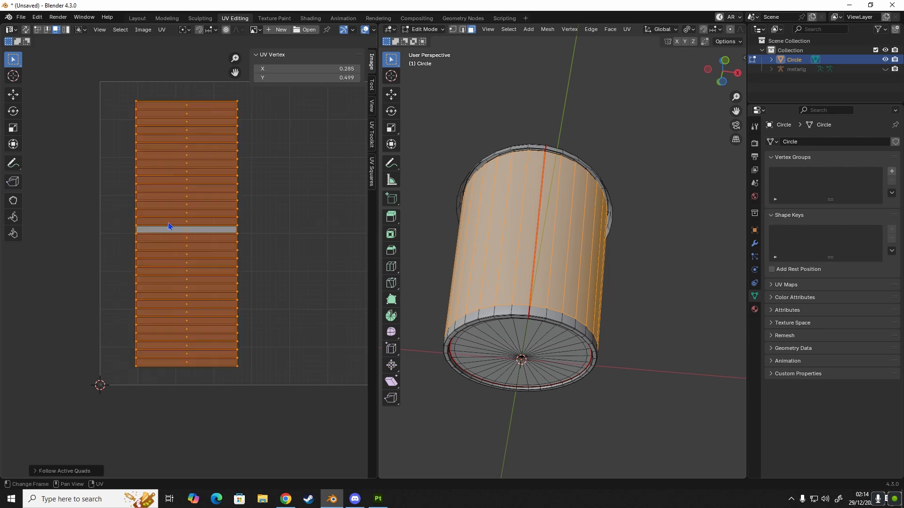
# - Move the rectangular body island into the UV square's lower-left corner, next to the origin
pyautogui.moveTo(109, 72); pyautogui.dragTo(277, 394)
pyautogui.press('g')
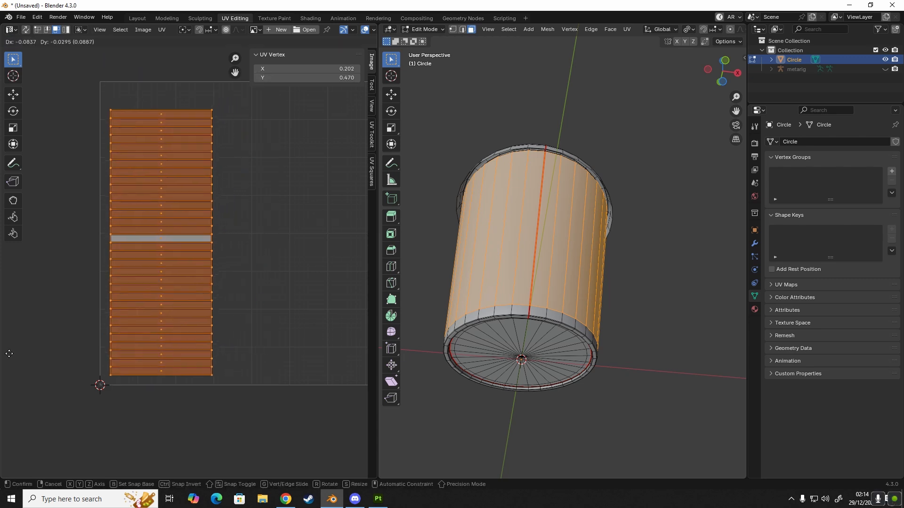
pyautogui.click(310, 424)
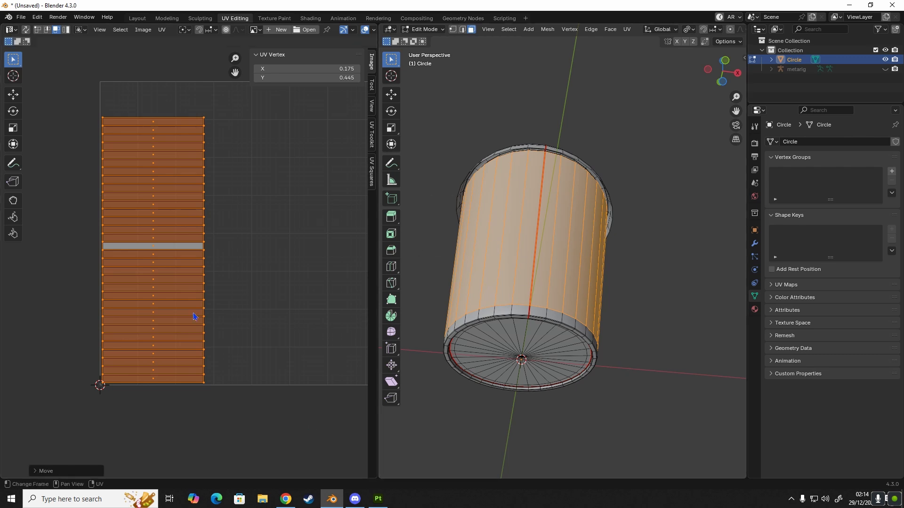
pyautogui.scroll(-3, 252, 252)
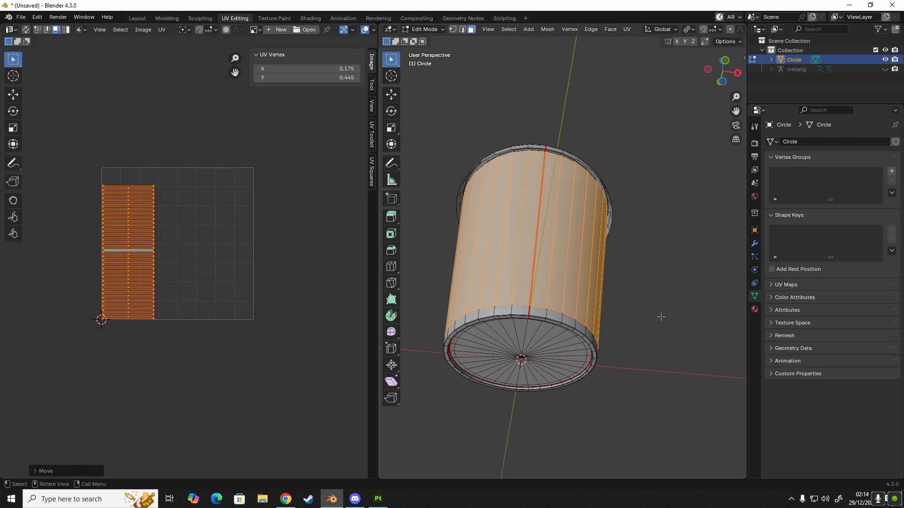
# - Select the whole mesh and move the thin curved strip island off the body island, out beyond the UV square's right edge
pyautogui.hotkey('alt', 'a')
pyautogui.press('a')
pyautogui.scroll(2, 185, 276)
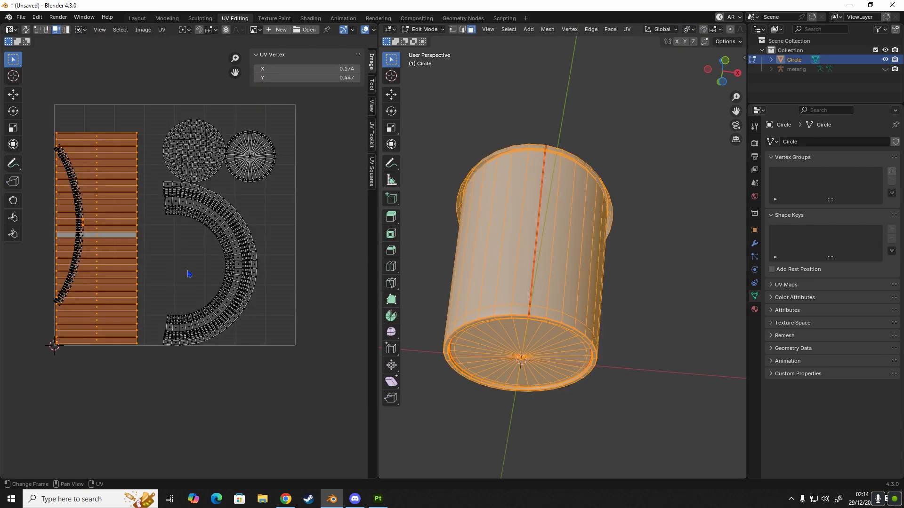
pyautogui.moveTo(211, 277); pyautogui.dragTo(252, 278, button='middle')
pyautogui.click(121, 237)
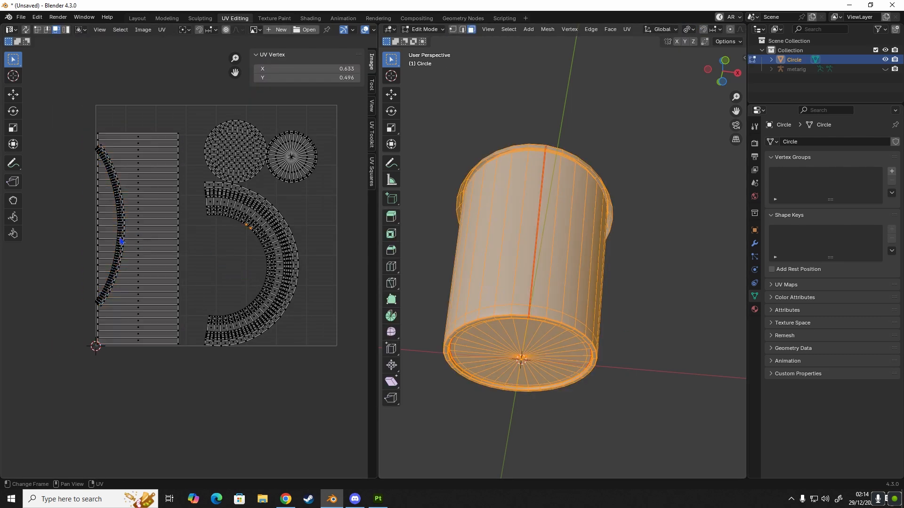
pyautogui.press('l')
pyautogui.press('g')
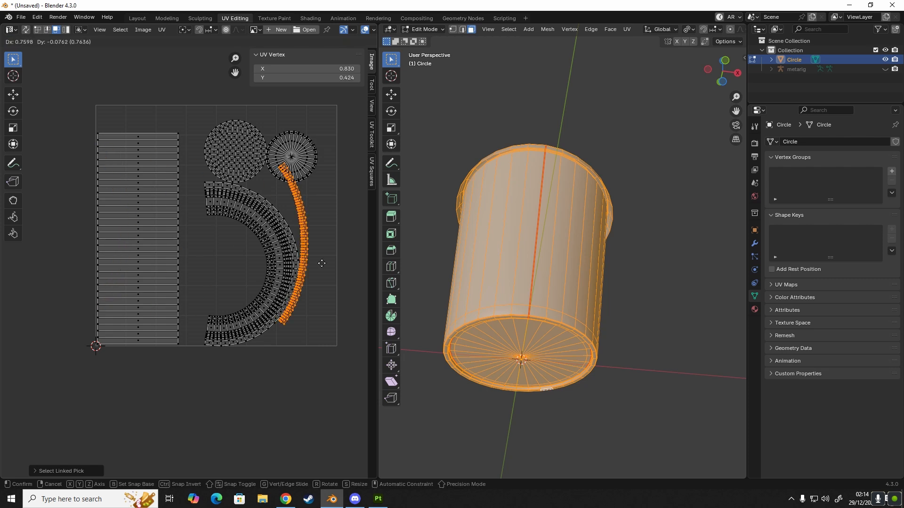
pyautogui.click(347, 267)
pyautogui.moveTo(347, 266); pyautogui.dragTo(246, 248, button='middle')
pyautogui.press('g')
pyautogui.click(303, 264)
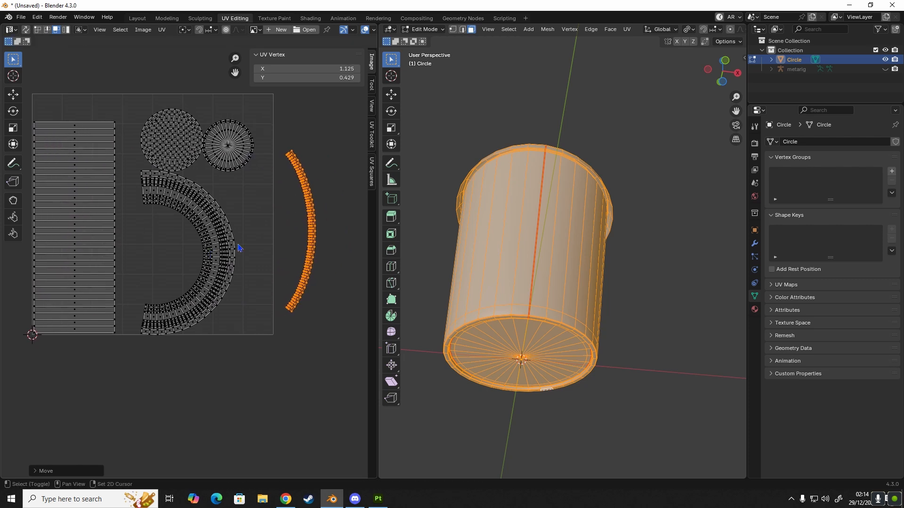
# - Move the wide semicircular ring island out beyond the UV square's right edge, next to the thin curved strip
pyautogui.click(218, 257)
pyautogui.press('l')
pyautogui.press('g')
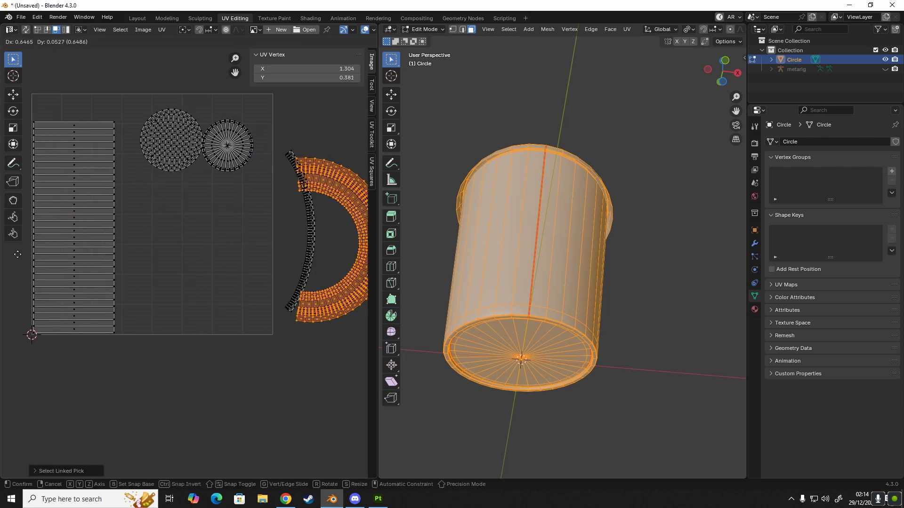
pyautogui.click(362, 238)
# - Straighten the wide ring island and the thin curved island into vertical strips with UV Squares' To Grid By Shape
pyautogui.keyDown('shift'); pyautogui.moveTo(181, 277); pyautogui.dragTo(87, 278, button='middle'); pyautogui.keyUp('shift')
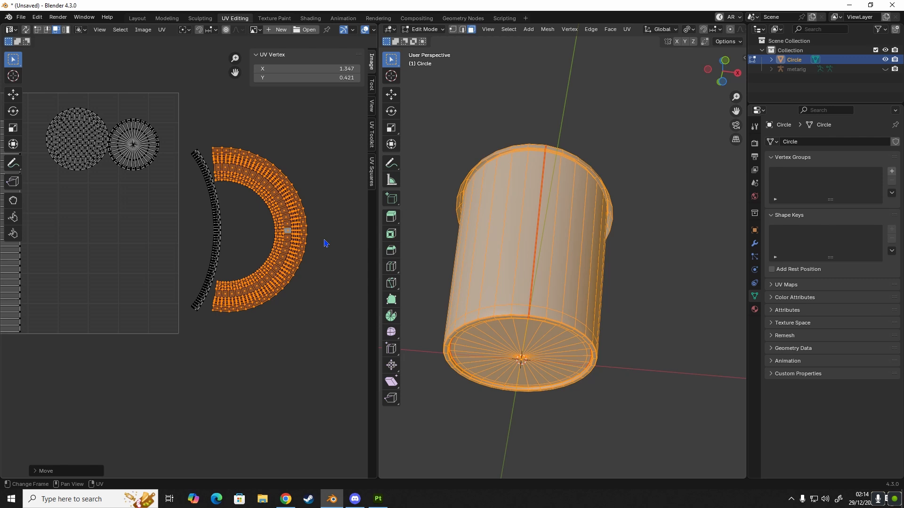
pyautogui.click(371, 172)
pyautogui.click(311, 113)
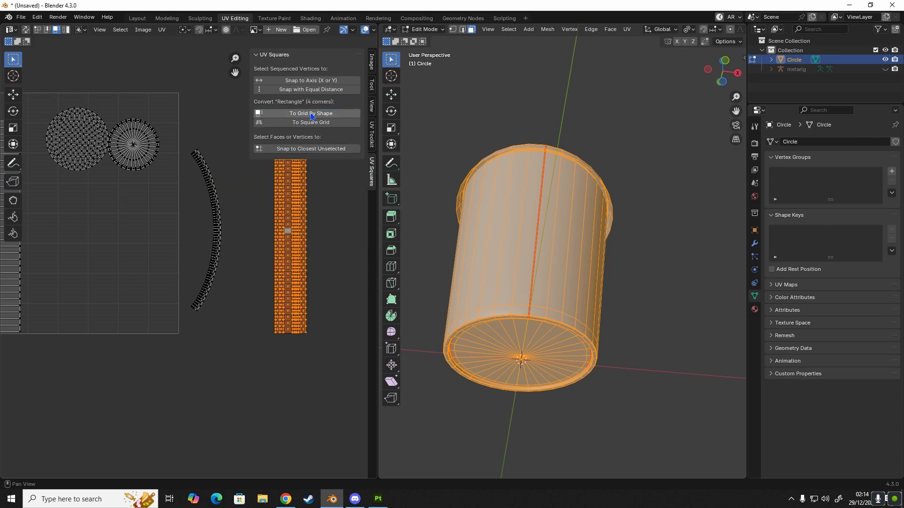
pyautogui.click(208, 278)
pyautogui.press('l')
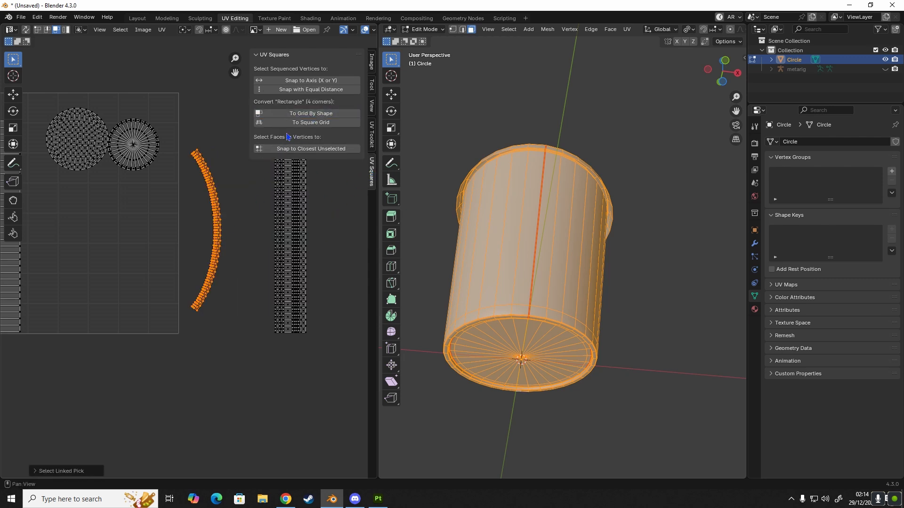
pyautogui.click(311, 113)
# - Bring the thin strip closer to the wide one and move both strips back over the UV square beside the body island
pyautogui.press('g')
pyautogui.click(246, 288)
pyautogui.moveTo(150, 290); pyautogui.dragTo(303, 295, button='middle')
pyautogui.moveTo(46, 111); pyautogui.dragTo(191, 414)
pyautogui.click(302, 352)
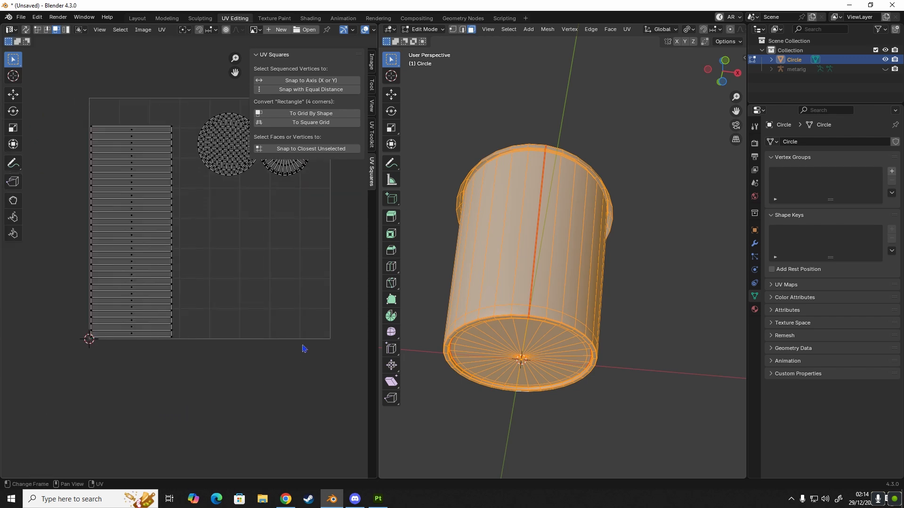
pyautogui.moveTo(302, 348); pyautogui.dragTo(132, 341, button='middle')
pyautogui.moveTo(234, 261); pyautogui.dragTo(166, 273, button='middle')
pyautogui.moveTo(151, 118); pyautogui.dragTo(239, 376)
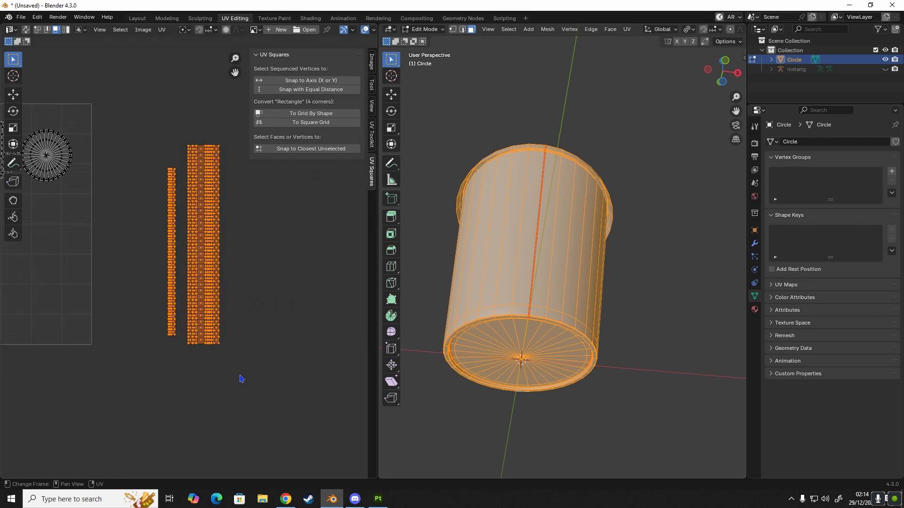
pyautogui.moveTo(206, 362); pyautogui.dragTo(376, 369, button='middle')
pyautogui.press('g')
pyautogui.click(139, 410)
pyautogui.click(263, 297)
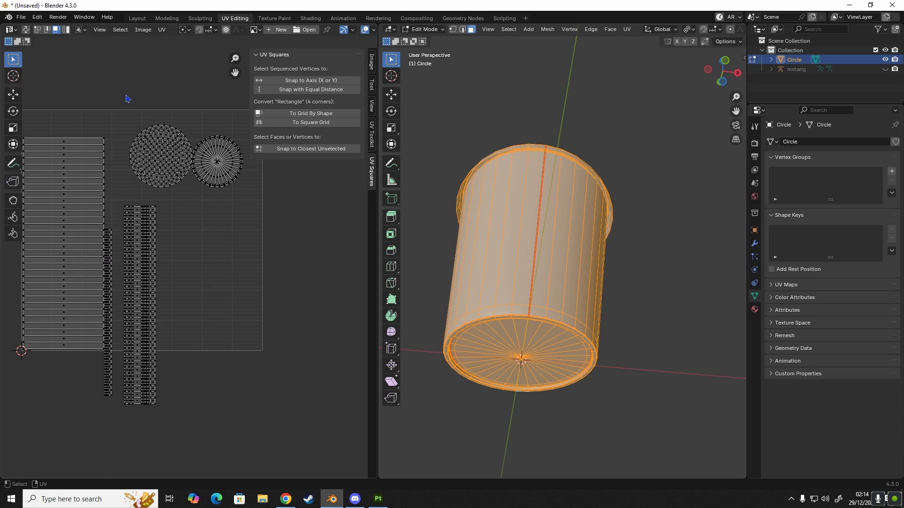
# - Move both circular islands out of the UV square, beyond its right edge
pyautogui.moveTo(127, 96); pyautogui.dragTo(235, 198)
pyautogui.moveTo(244, 304); pyautogui.dragTo(185, 299, button='middle')
pyautogui.moveTo(135, 108); pyautogui.dragTo(205, 175)
pyautogui.press('g')
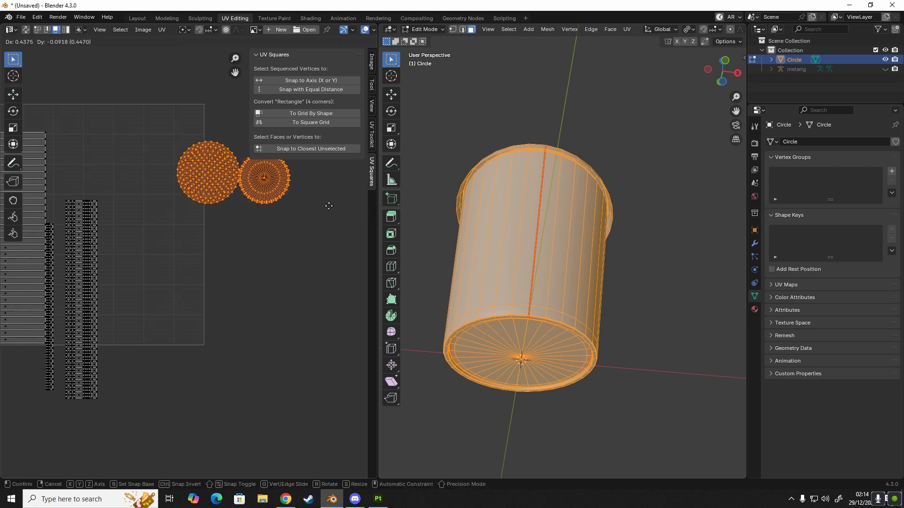
pyautogui.click(356, 238)
# - Move the wide strip up inside the UV square and place the thin strip directly along its left side
pyautogui.moveTo(173, 351); pyautogui.dragTo(292, 315, button='middle')
pyautogui.click(187, 252)
pyautogui.press('l')
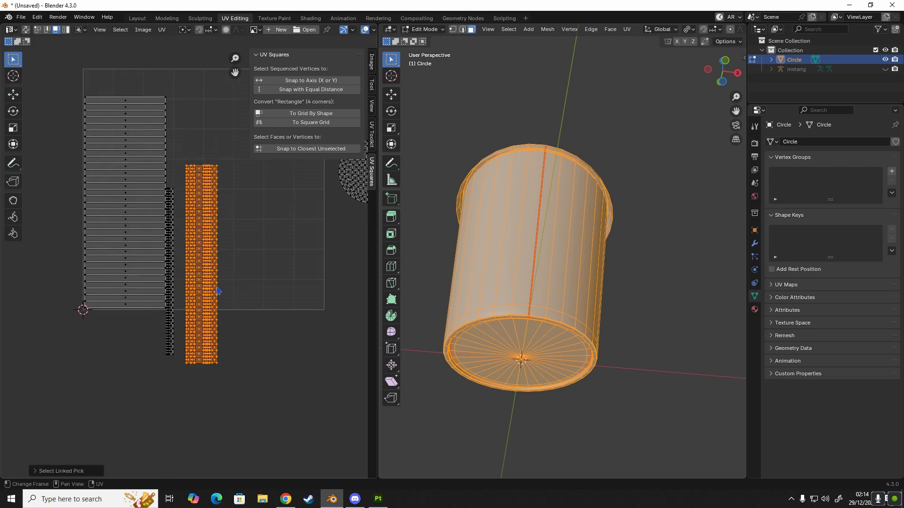
pyautogui.press('g')
pyautogui.click(260, 218)
pyautogui.click(173, 280)
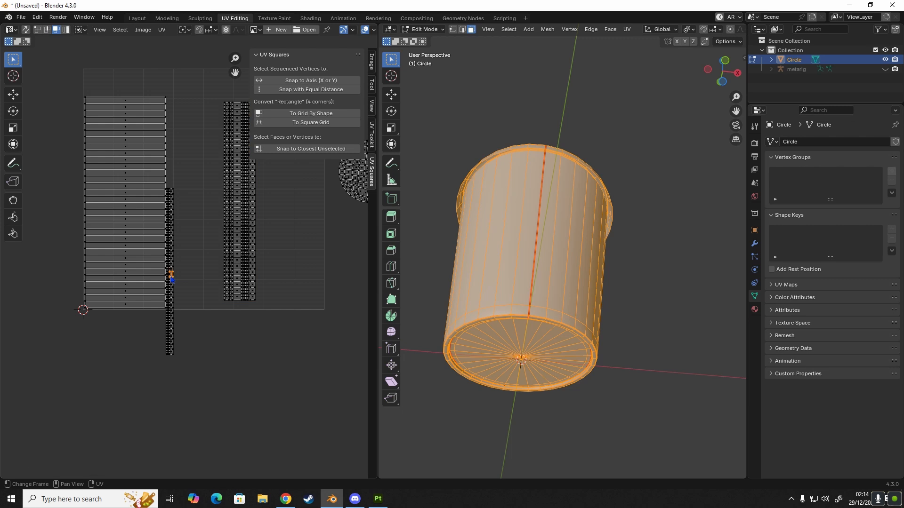
pyautogui.press('l')
pyautogui.press('g')
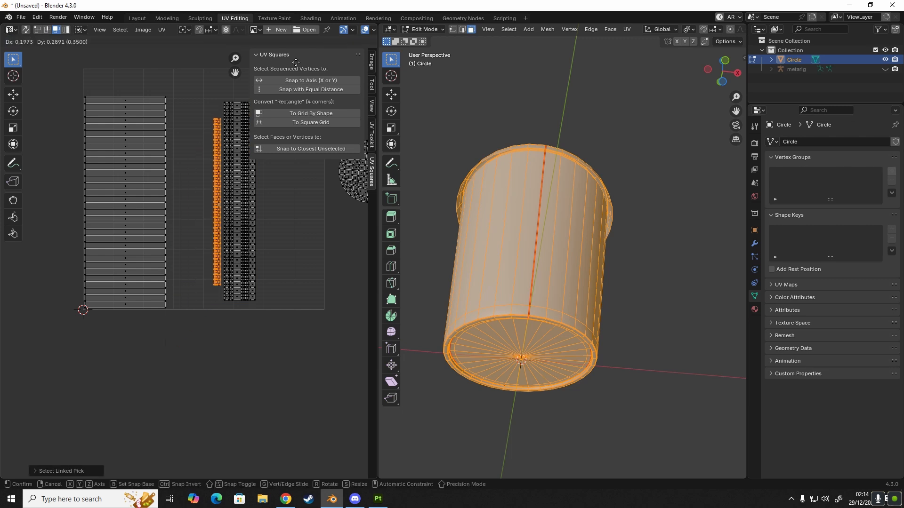
pyautogui.click(268, 66)
# - Scale both strips up together until the wide one nearly spans the UV square's height, and place them near its right edge
pyautogui.moveTo(222, 287); pyautogui.dragTo(159, 305, button='middle')
pyautogui.moveTo(137, 95); pyautogui.dragTo(229, 335)
pyautogui.press('g')
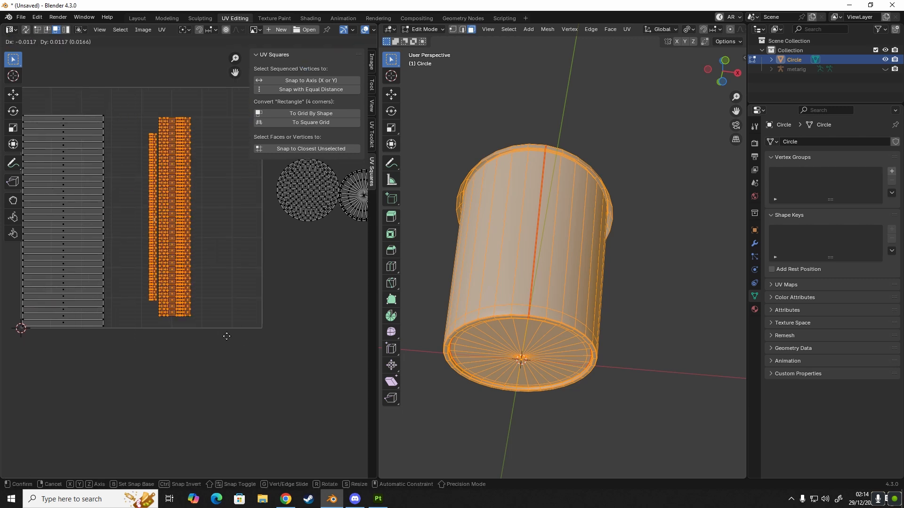
pyautogui.rightClick(220, 333)
pyautogui.press('s')
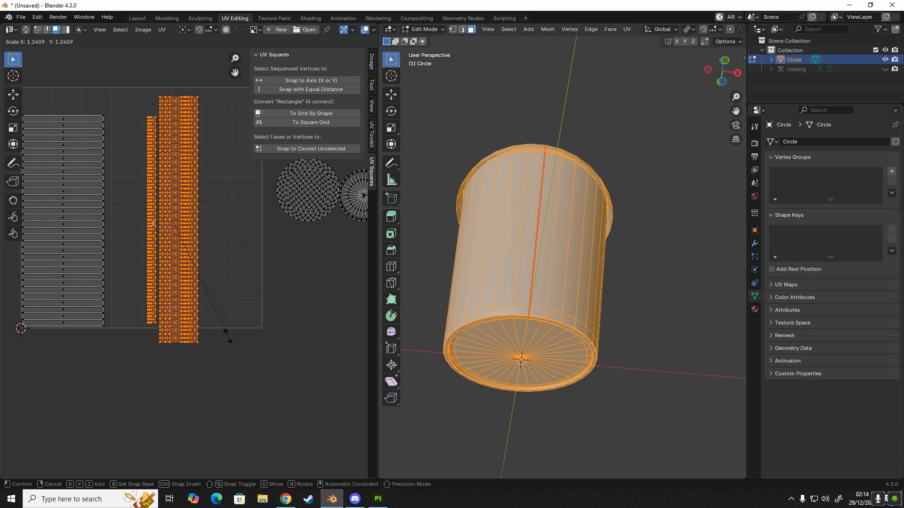
pyautogui.click(235, 346)
pyautogui.press('g')
pyautogui.click(312, 291)
pyautogui.press('s')
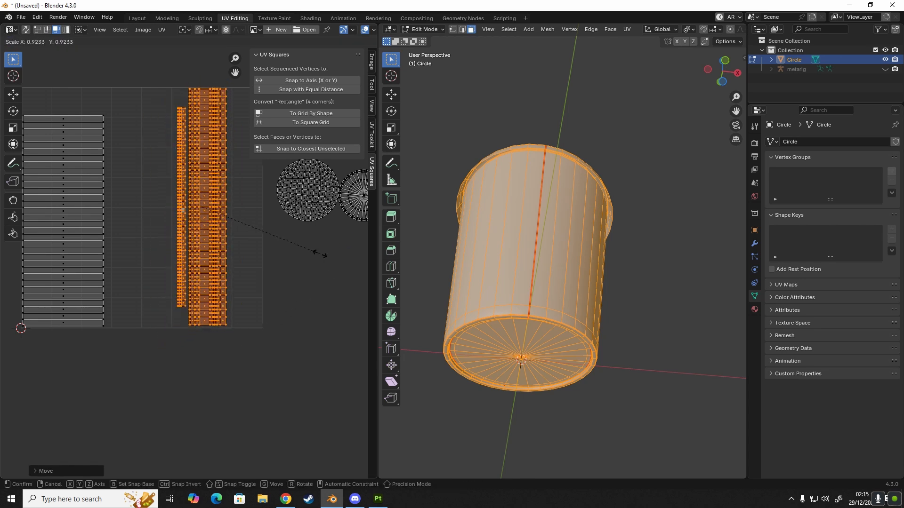
pyautogui.click(324, 254)
pyautogui.press('g')
pyautogui.click(176, 258)
pyautogui.moveTo(214, 264); pyautogui.dragTo(161, 263, button='middle')
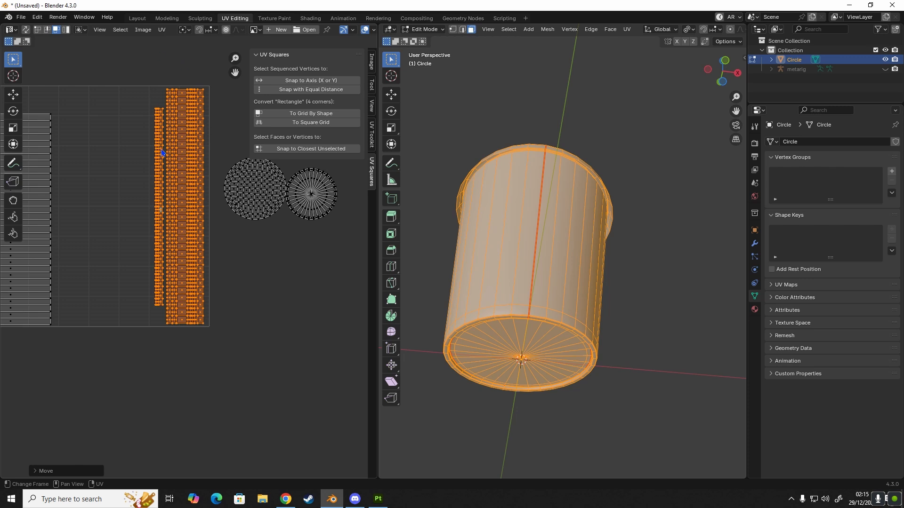
# - Try moving the two strips with Constrain to Image Bounds enabled, and disable the option again
pyautogui.click(119, 30)
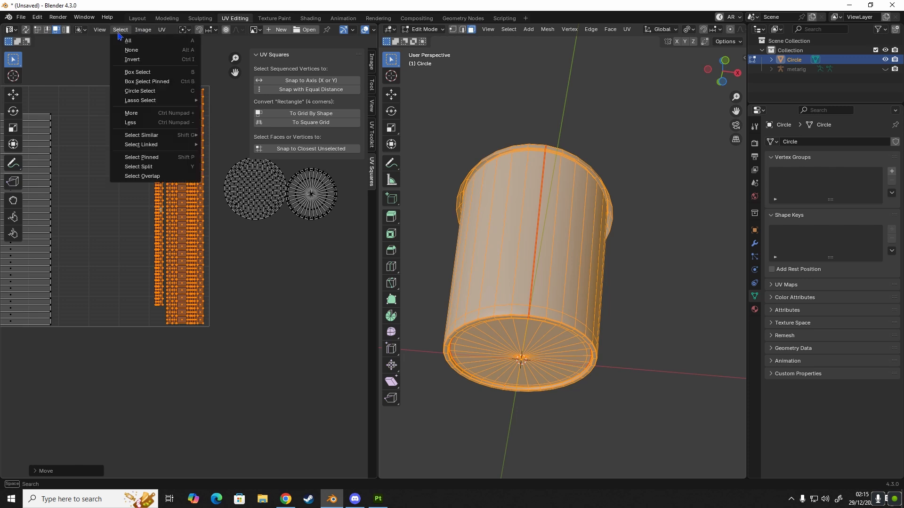
pyautogui.moveTo(164, 35)
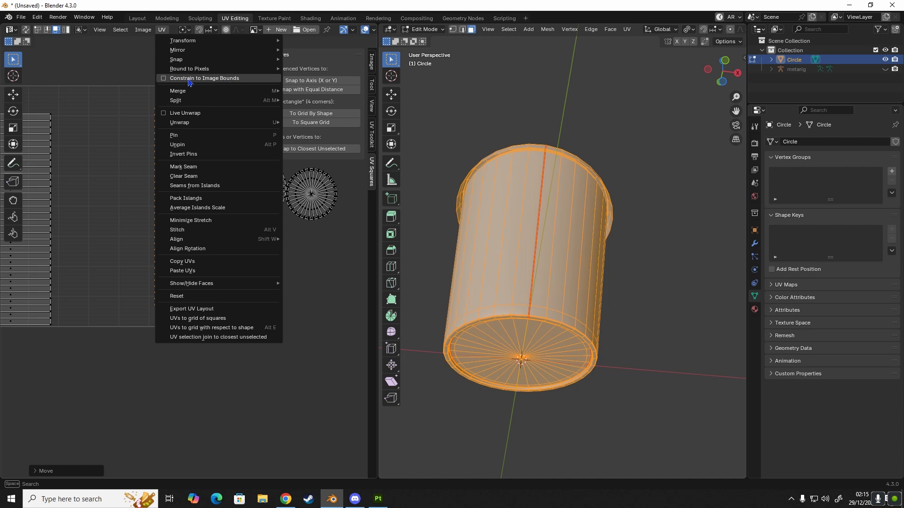
pyautogui.click(169, 80)
pyautogui.press('g')
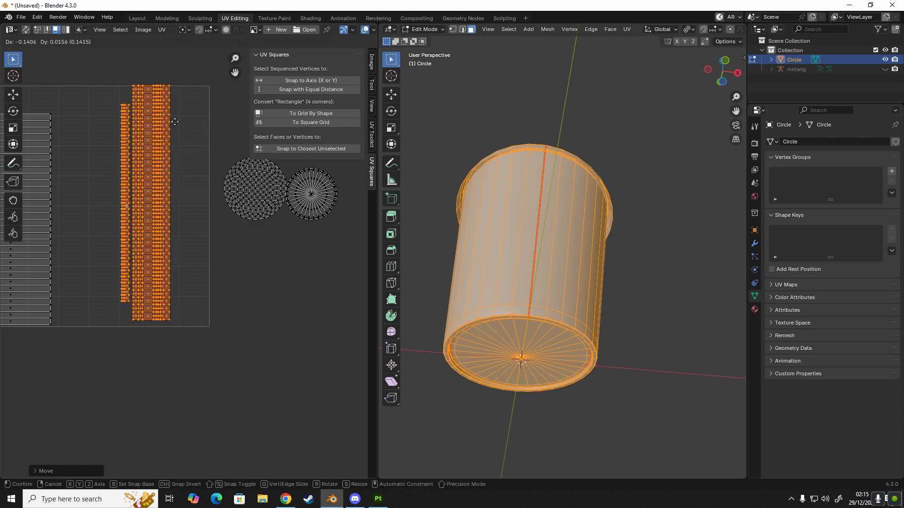
pyautogui.click(208, 126)
pyautogui.click(162, 31)
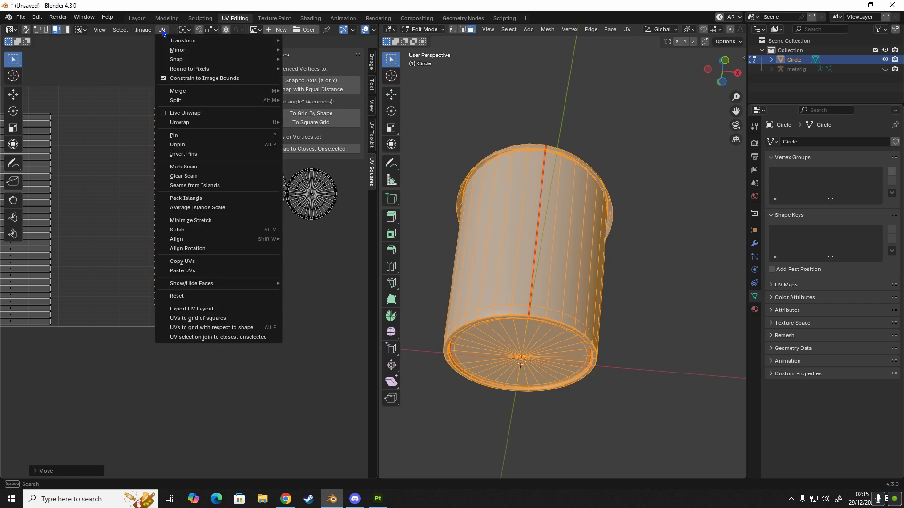
pyautogui.click(165, 79)
# - Reposition both strips between the body island and the UV square's right edge, bringing the wide strip's top close to the upper boundary
pyautogui.press('g')
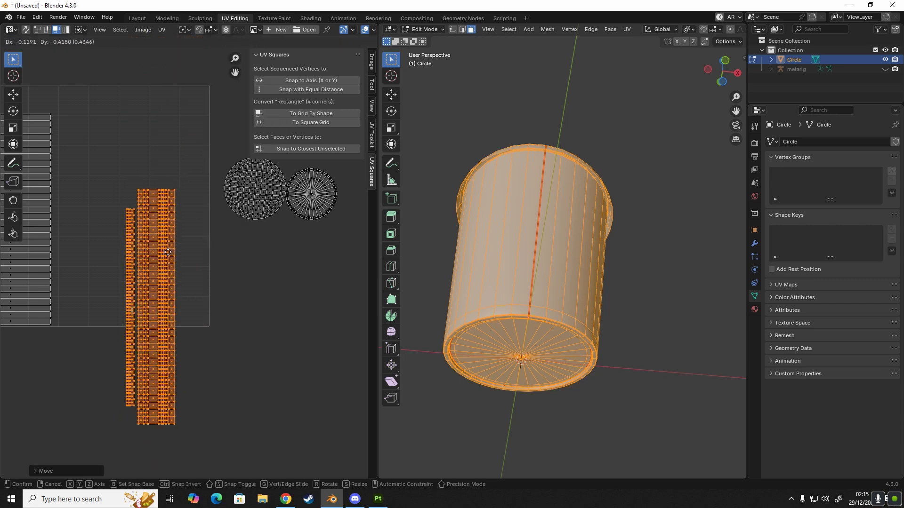
pyautogui.click(158, 190)
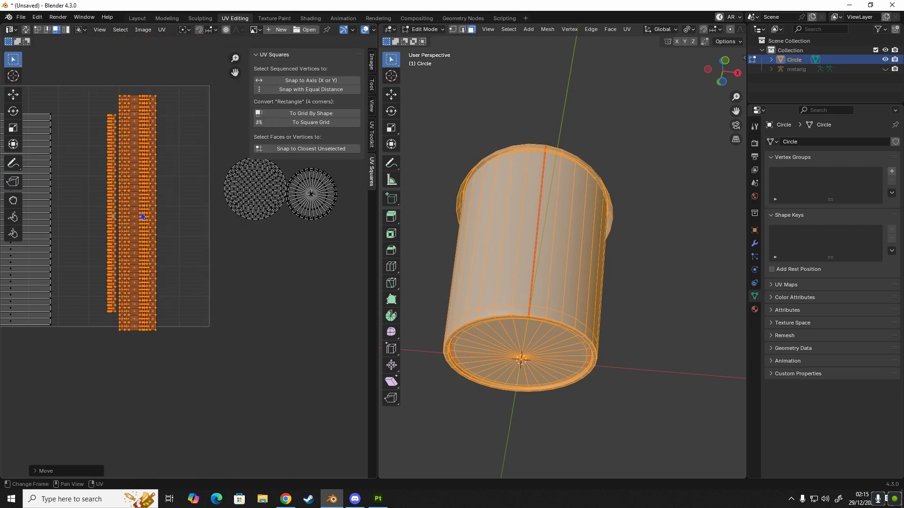
pyautogui.scroll(8, 216, 209)
pyautogui.press('g')
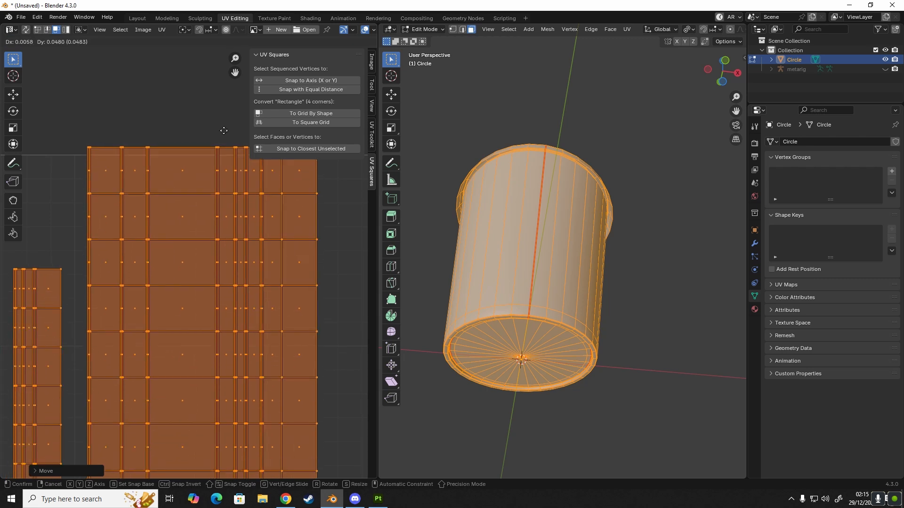
pyautogui.click(224, 134)
pyautogui.scroll(6, 177, 175)
pyautogui.moveTo(80, 165); pyautogui.dragTo(109, 178, button='middle')
pyautogui.moveTo(113, 87); pyautogui.dragTo(196, 201)
pyautogui.scroll(-5, 150, 245)
pyautogui.scroll(-4, 164, 284)
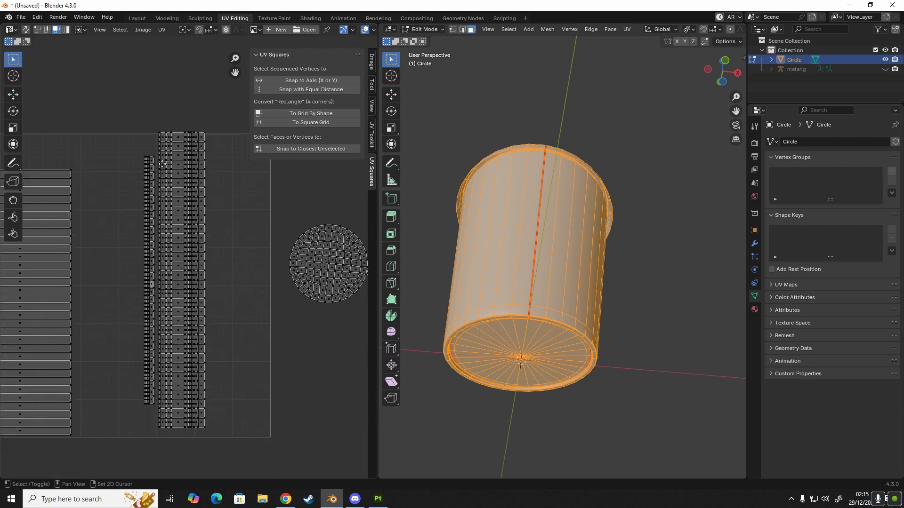
# - Select both strips and move them against the body island's right side, with the wide strip's end on the UV square's lower boundary
pyautogui.moveTo(124, 88); pyautogui.dragTo(158, 285)
pyautogui.press('g')
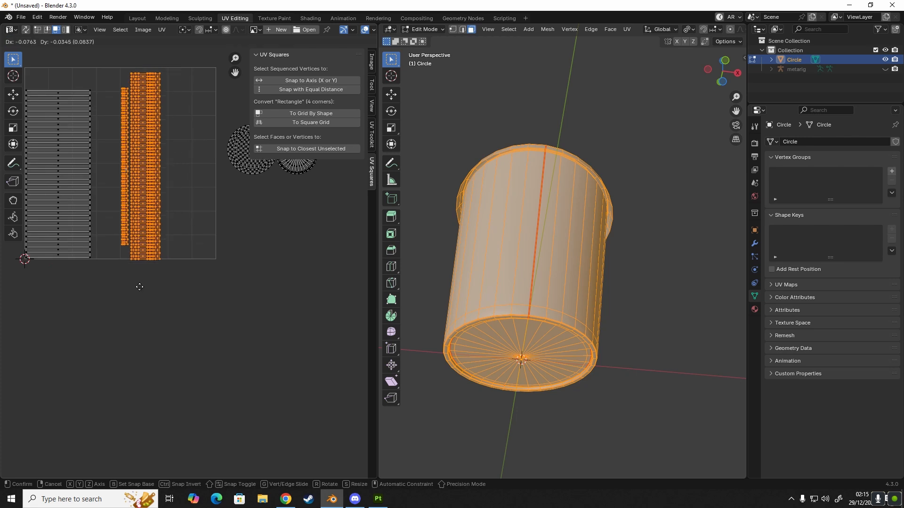
pyautogui.click(121, 285)
pyautogui.scroll(3, 177, 259)
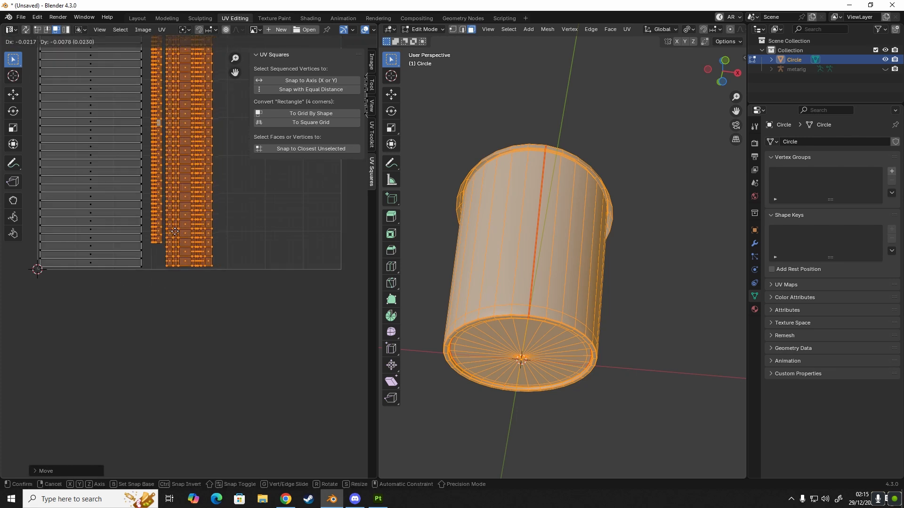
pyautogui.scroll(4, 188, 231)
pyautogui.press('g')
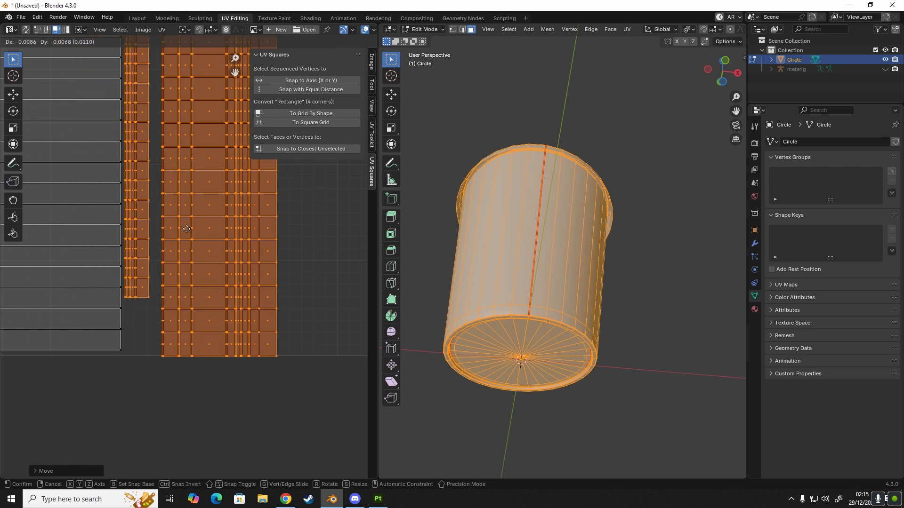
pyautogui.click(185, 228)
pyautogui.scroll(-4, 177, 202)
pyautogui.scroll(3, 96, 200)
pyautogui.scroll(-3, 95, 200)
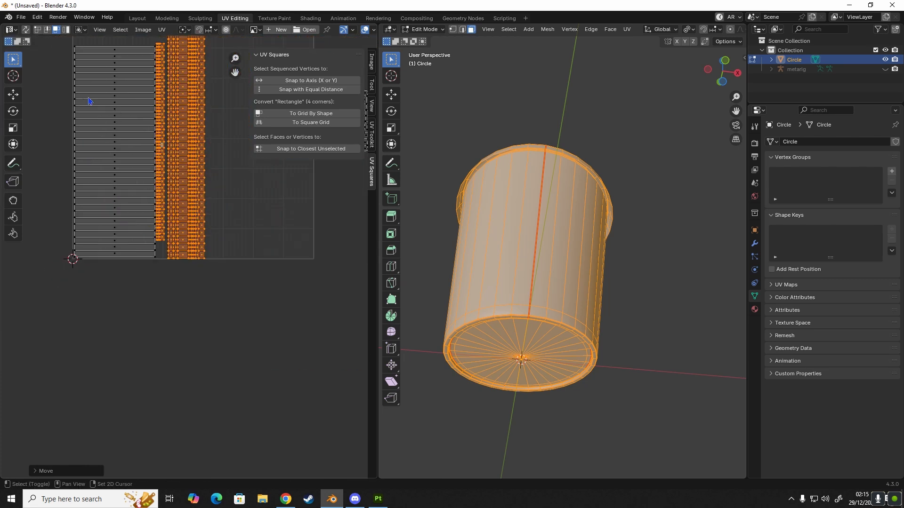
pyautogui.scroll(-1, 198, 203)
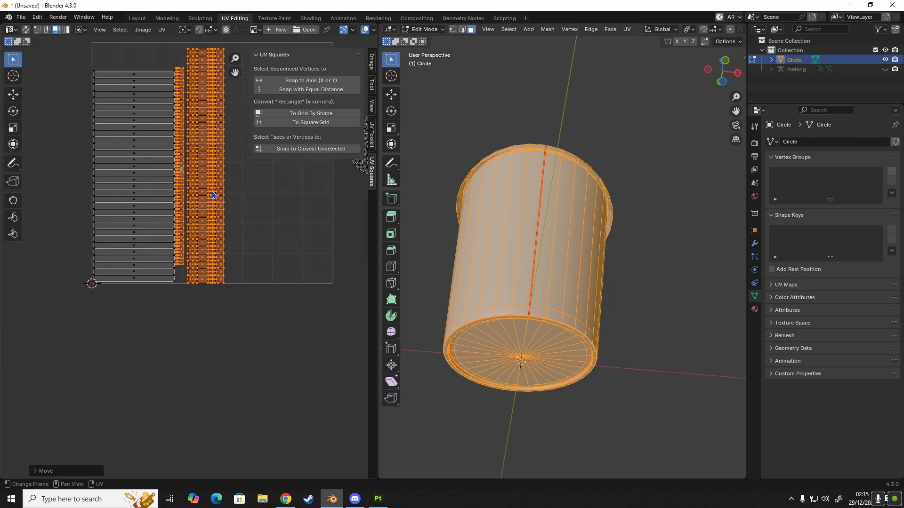
# - Reposition both strips to leave a narrow gap beside the body island, keeping the wide strip's end on the UV square's lower boundary
pyautogui.moveTo(213, 194); pyautogui.dragTo(238, 193)
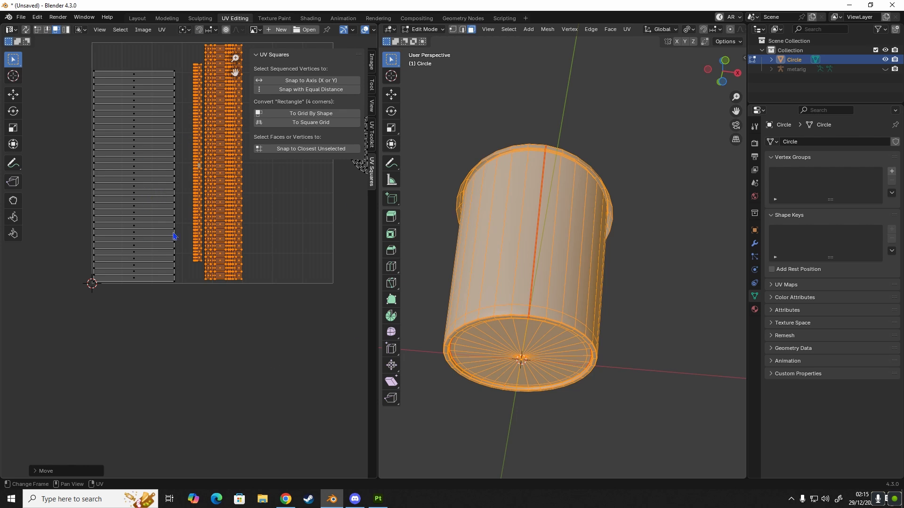
pyautogui.scroll(4, 221, 245)
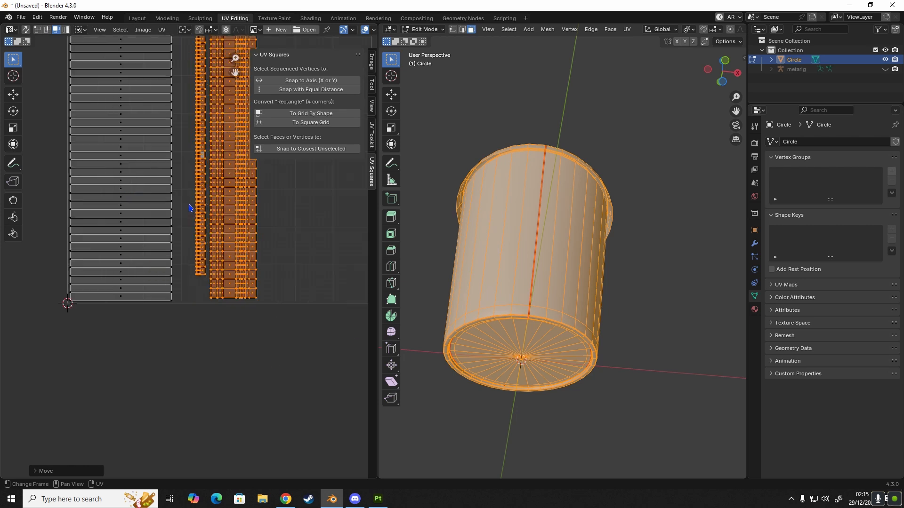
pyautogui.moveTo(243, 218); pyautogui.dragTo(258, 211, button='middle')
pyautogui.scroll(2, 235, 310)
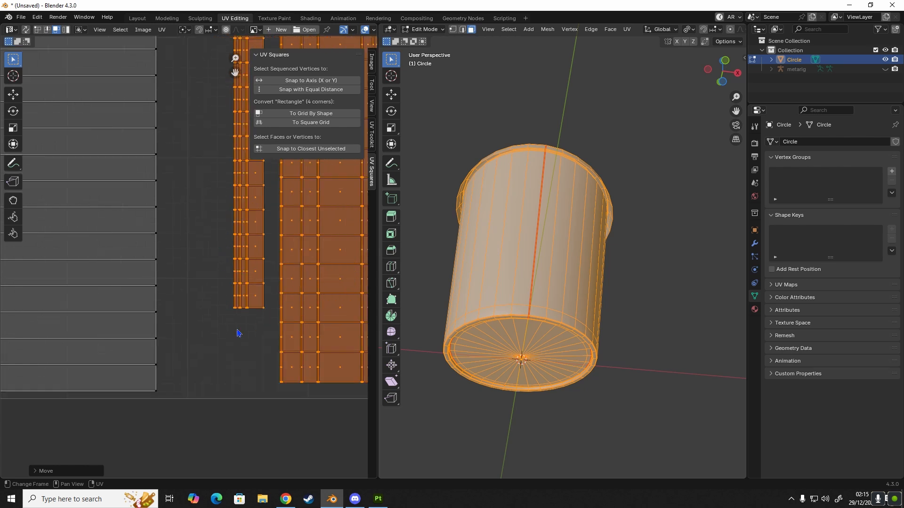
pyautogui.moveTo(238, 333); pyautogui.dragTo(289, 284, button='middle')
pyautogui.scroll(1, 289, 285)
pyautogui.press('g')
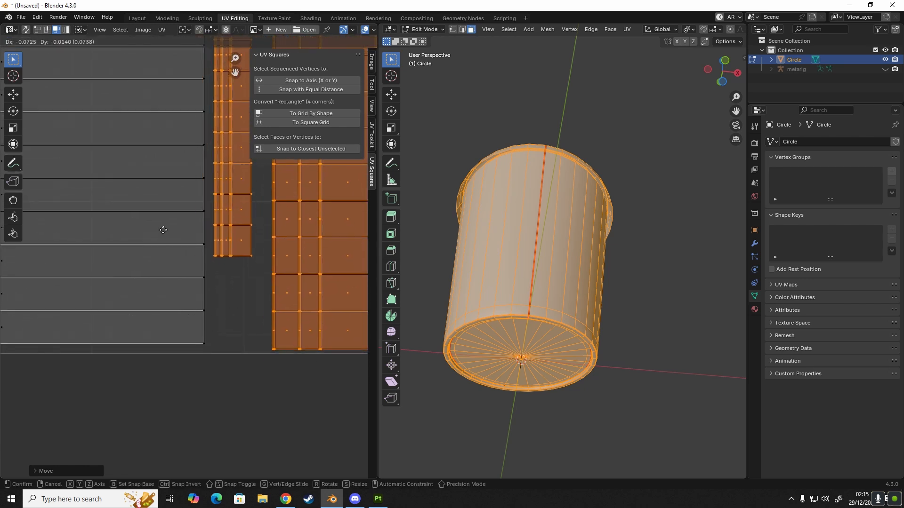
pyautogui.click(202, 320)
pyautogui.scroll(3, 216, 289)
pyautogui.scroll(-8, 229, 306)
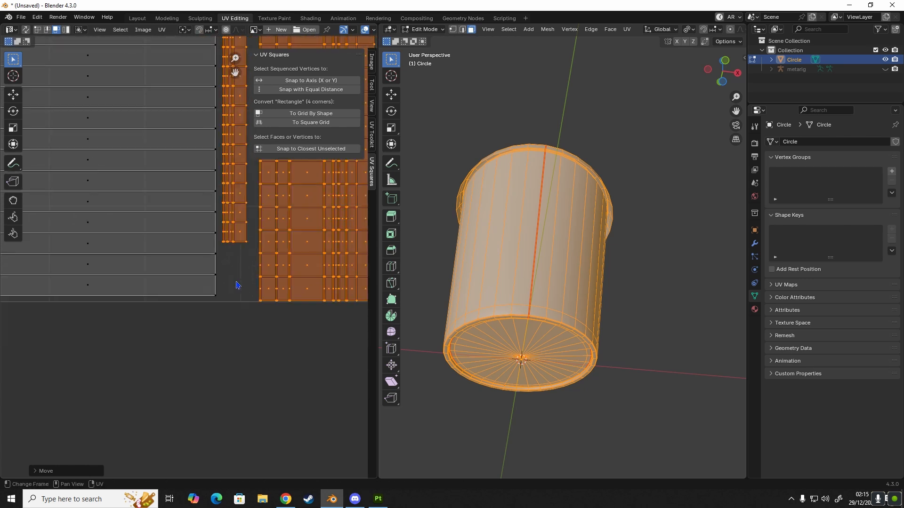
# - Select the two circular islands, bring them toward the UV square's free right side, and rotate them into a vertical stack
pyautogui.click(276, 260)
pyautogui.moveTo(250, 286); pyautogui.dragTo(128, 281, button='middle')
pyautogui.scroll(-1, 159, 213)
pyautogui.moveTo(165, 172); pyautogui.dragTo(299, 299)
pyautogui.press('g')
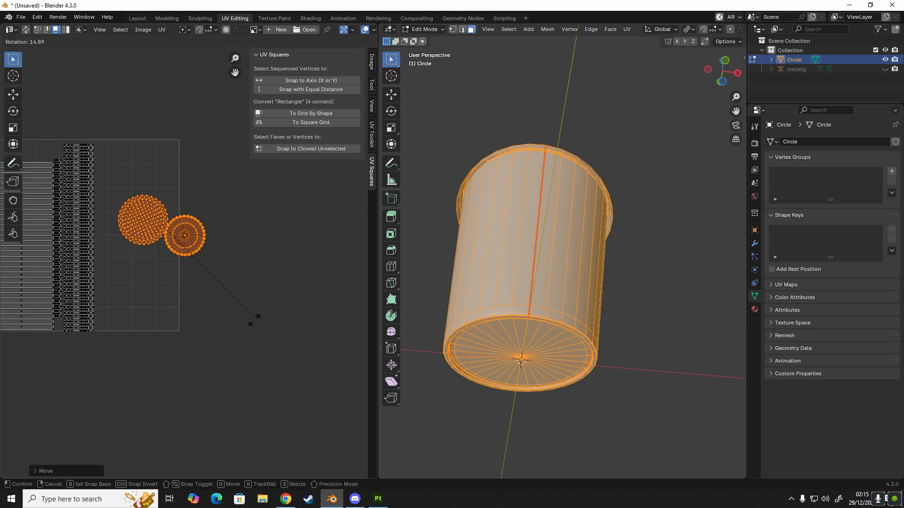
pyautogui.press('r')
# - Enlarge the stacked circular islands and place them in the space between the wide strip and the UV square's right edge
pyautogui.press('s')
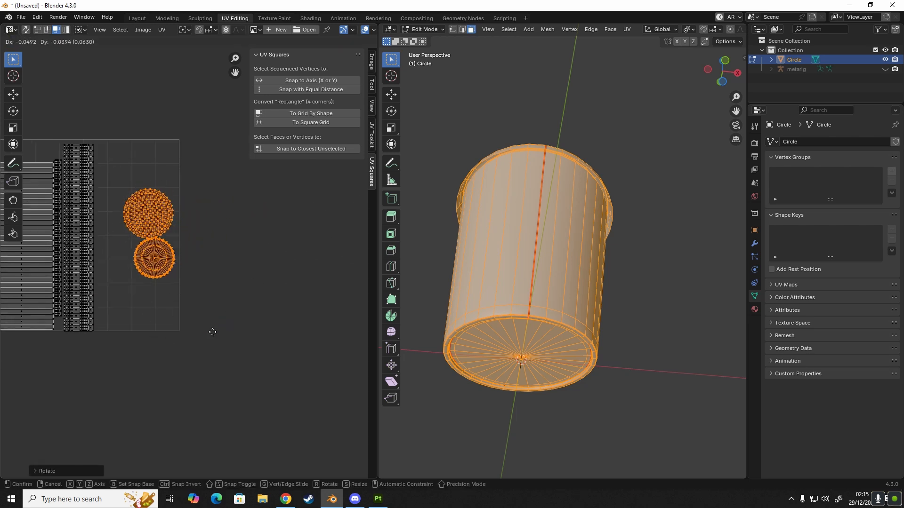
pyautogui.click(231, 380)
pyautogui.press('g')
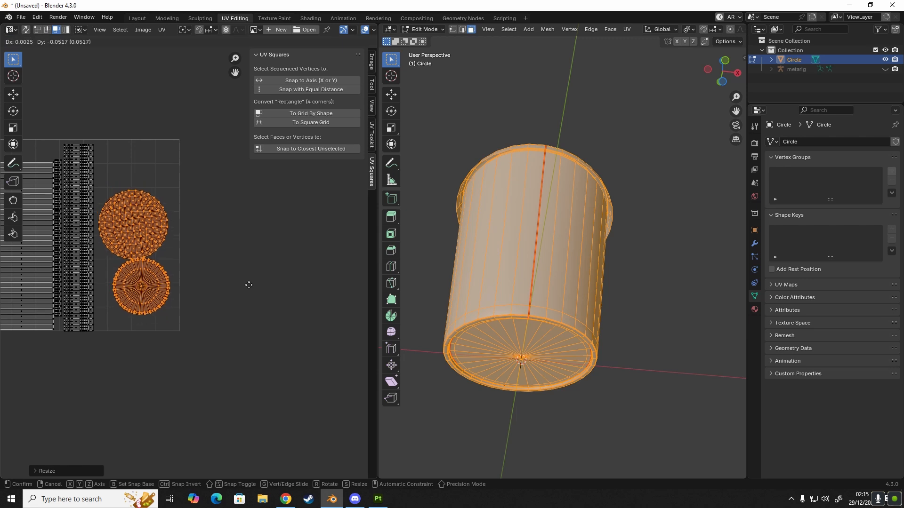
pyautogui.click(248, 288)
pyautogui.moveTo(219, 301); pyautogui.dragTo(295, 283, button='middle')
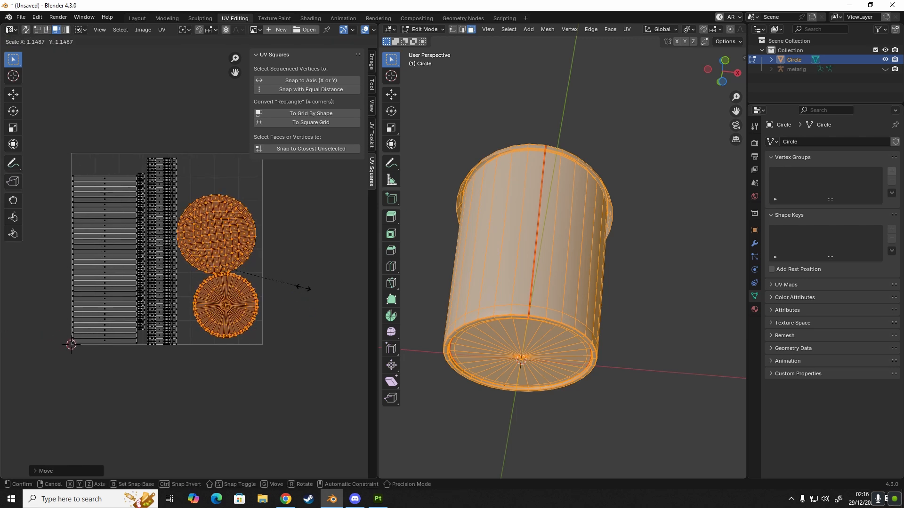
# - Scale the two circles up about 1.15 times, and adjust their rotation and position so they stack vertically inside the UV square
pyautogui.press('s')
pyautogui.press('r')
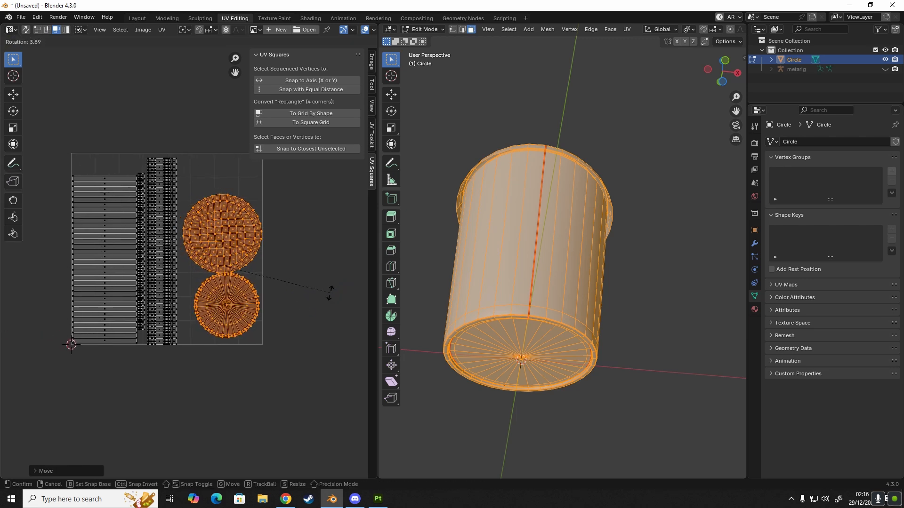
pyautogui.click(330, 289)
pyautogui.moveTo(317, 306); pyautogui.dragTo(303, 306, button='middle')
pyautogui.press('g')
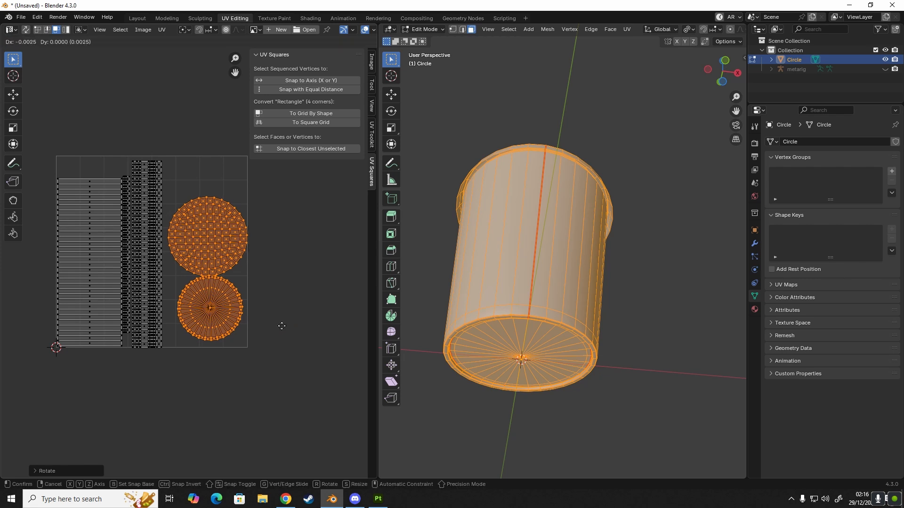
pyautogui.click(266, 343)
pyautogui.press('r')
pyautogui.press('s')
pyautogui.click(264, 369)
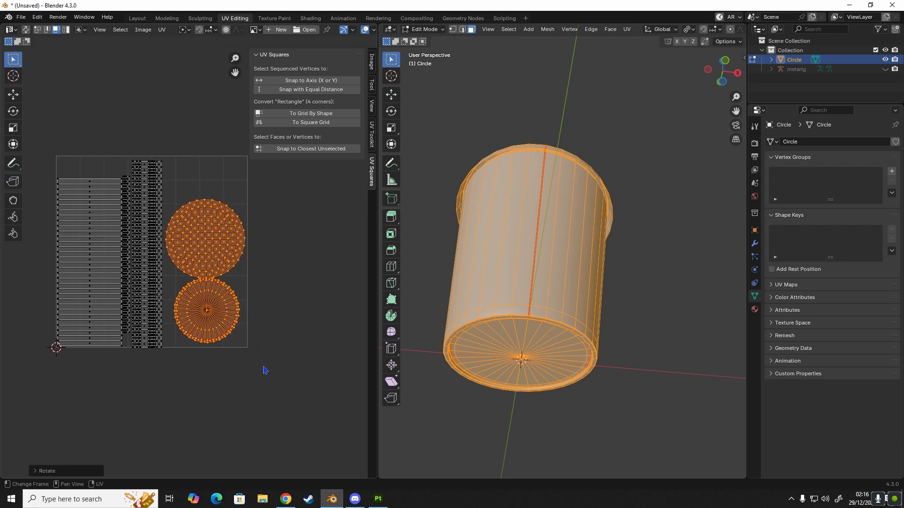
# - Resize both circles so the larger one nearly spans the gap beside the wide strip, and shift the pair slightly upward
pyautogui.press('s')
pyautogui.click(328, 390)
pyautogui.press('g')
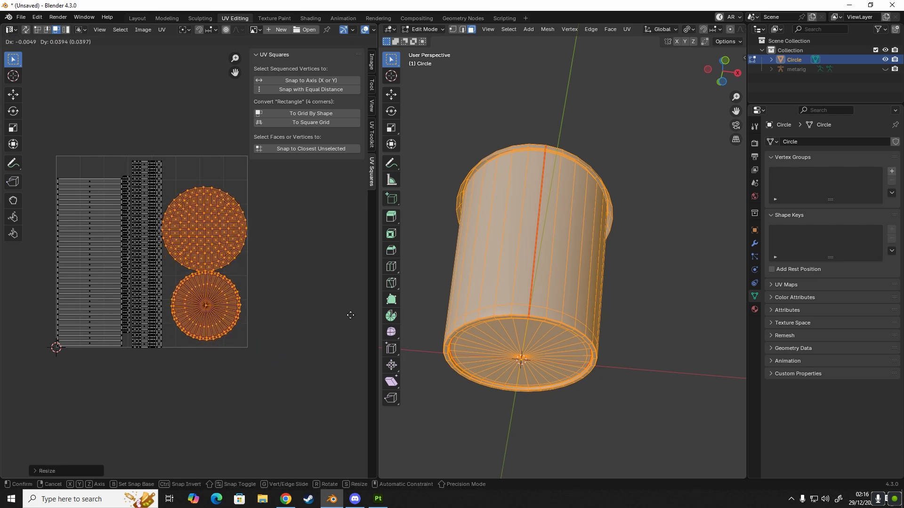
pyautogui.click(329, 309)
pyautogui.press('s')
pyautogui.click(283, 303)
pyautogui.press('g')
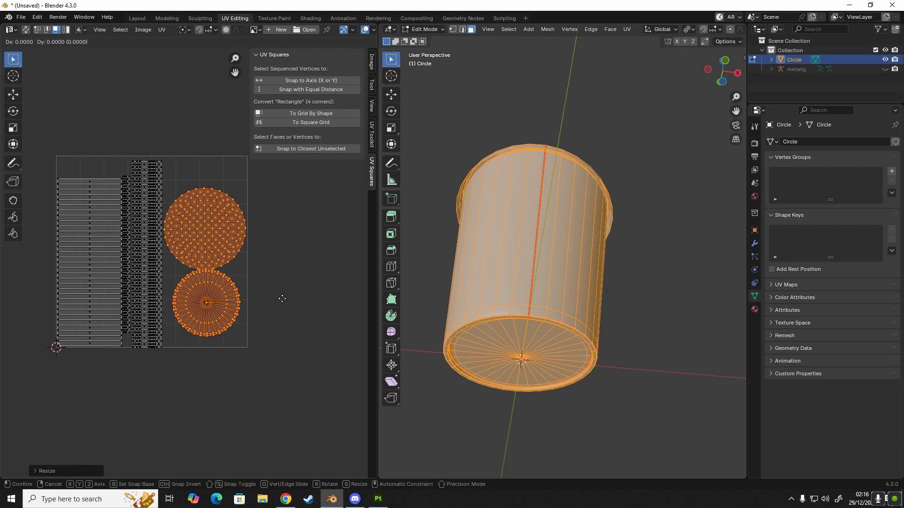
pyautogui.click(276, 298)
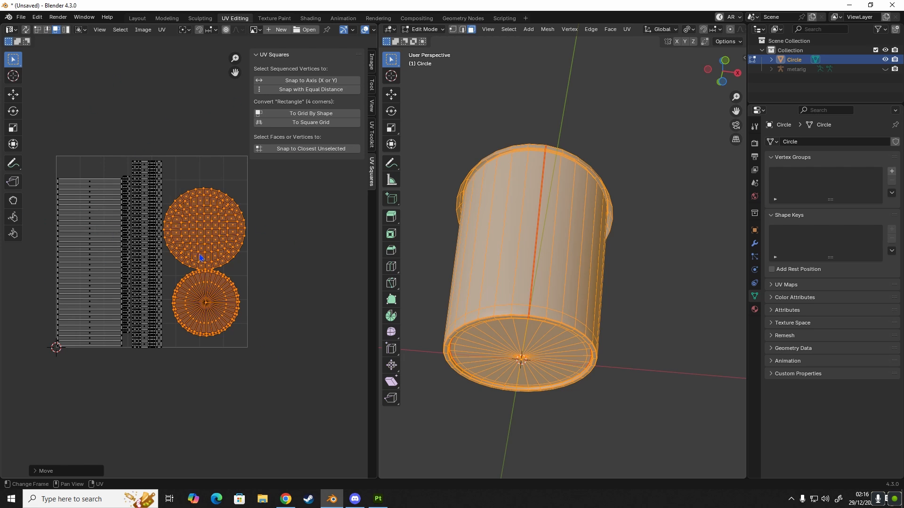
# - Fine-tune the circles' scale and position so the larger one fits between the wide strip and the UV square's right edge
pyautogui.press('s')
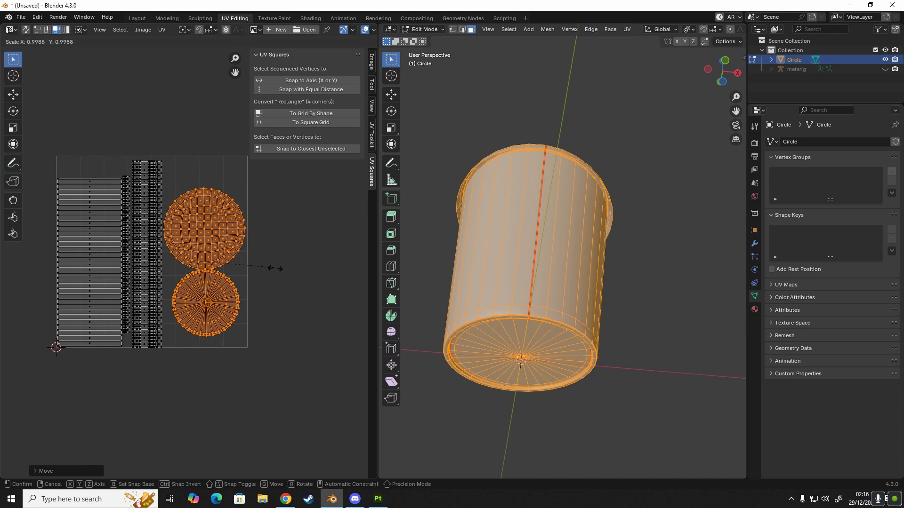
pyautogui.click(297, 283)
pyautogui.scroll(4, 219, 252)
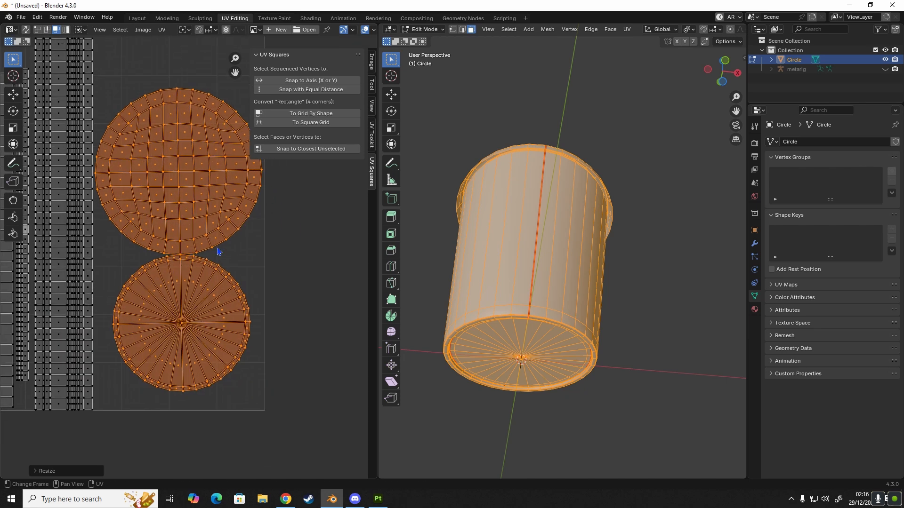
pyautogui.press('g')
pyautogui.click(220, 254)
pyautogui.press('s')
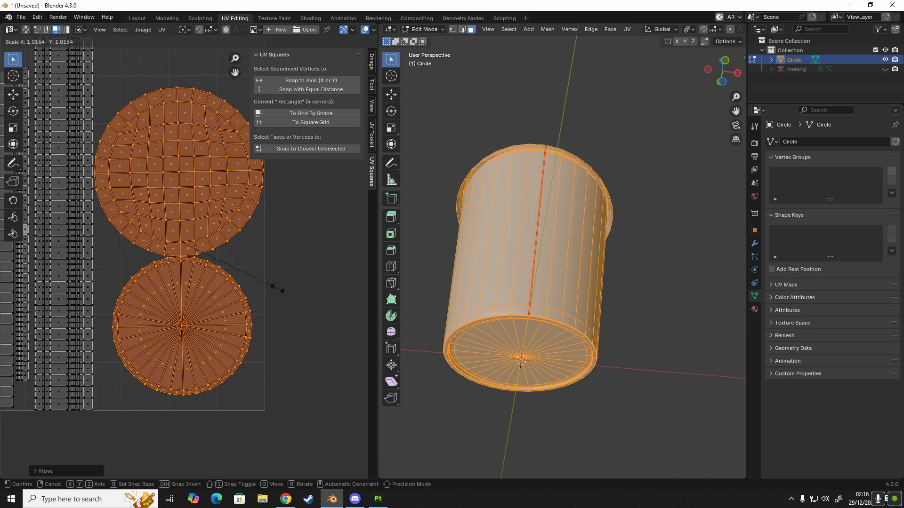
pyautogui.click(279, 289)
pyautogui.scroll(-3, 276, 304)
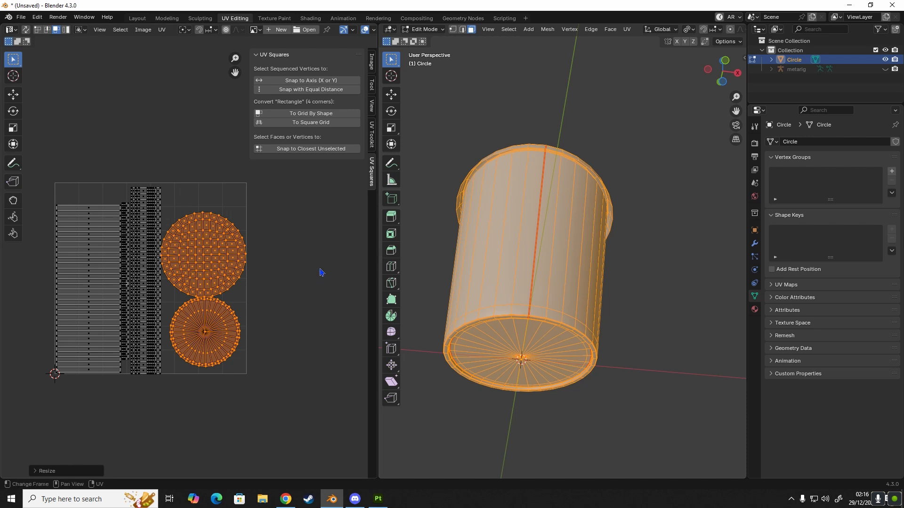
pyautogui.moveTo(289, 336); pyautogui.dragTo(332, 347, button='middle')
pyautogui.press('s')
pyautogui.click(320, 324)
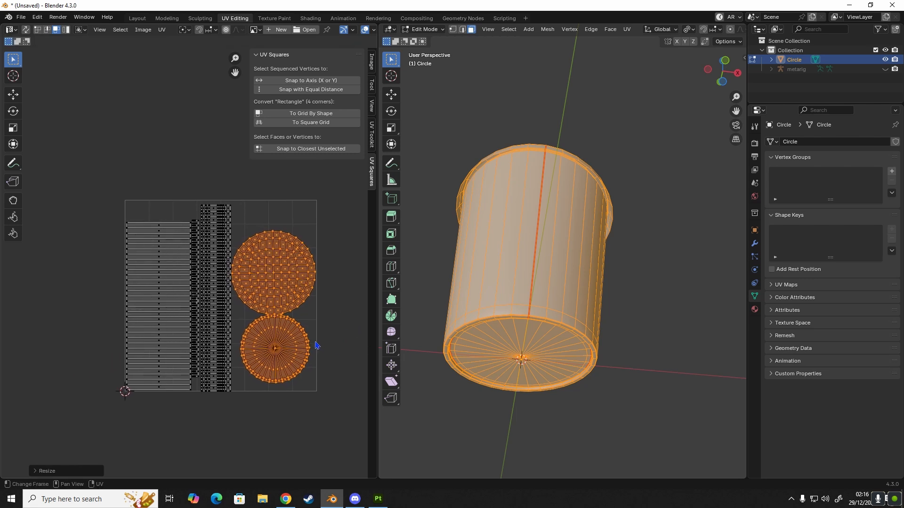